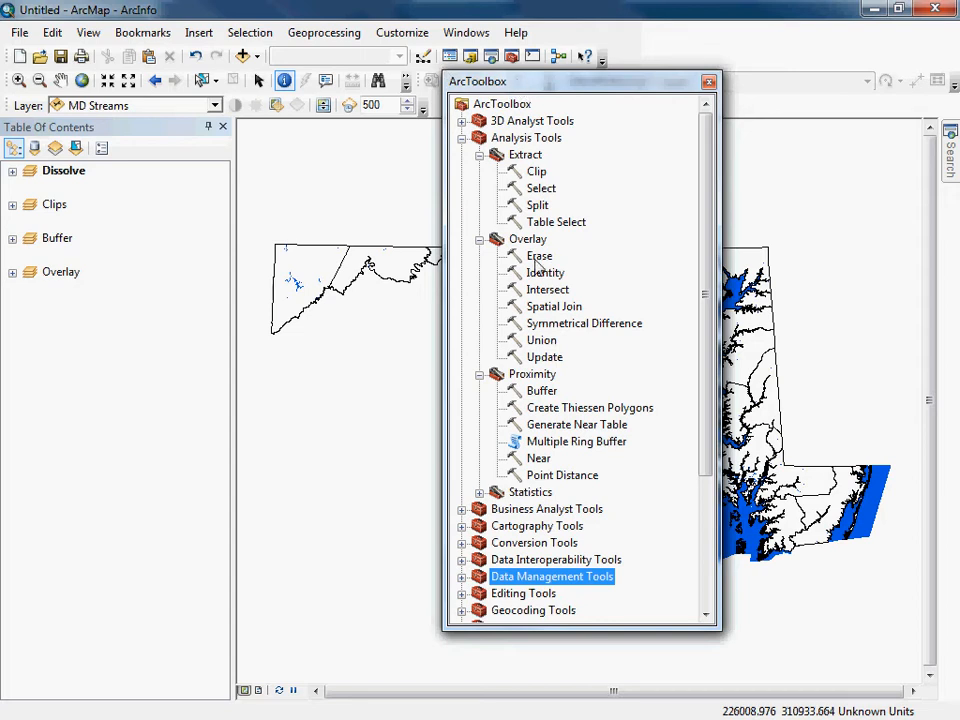
# Reopen ArcToolbox, look through its list of toolsets, and close it again.
pyautogui.click(708, 84)
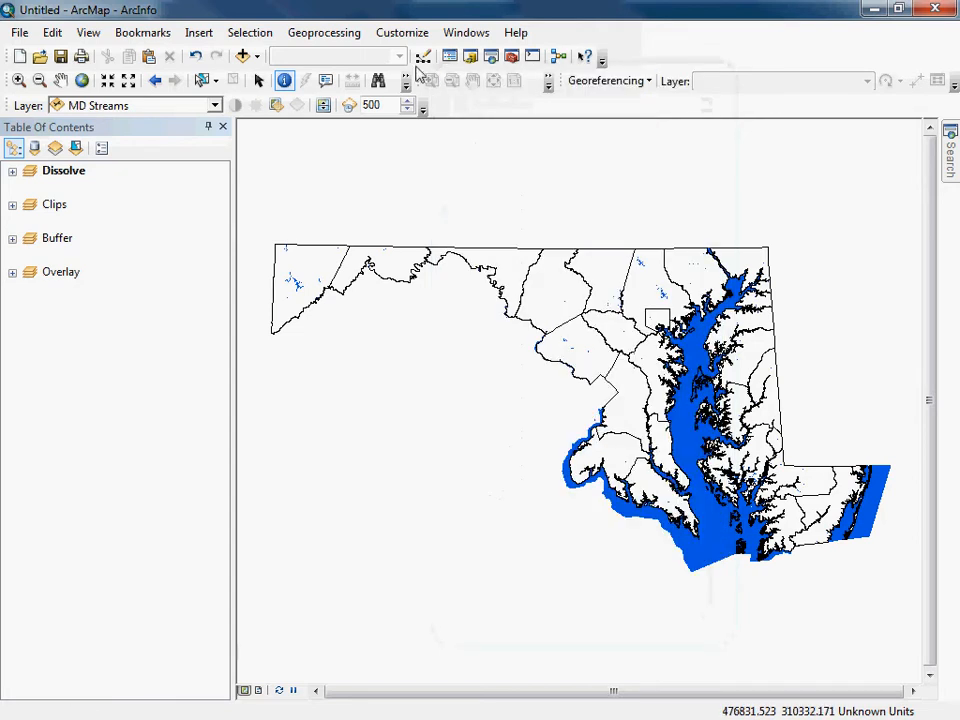
pyautogui.click(322, 38)
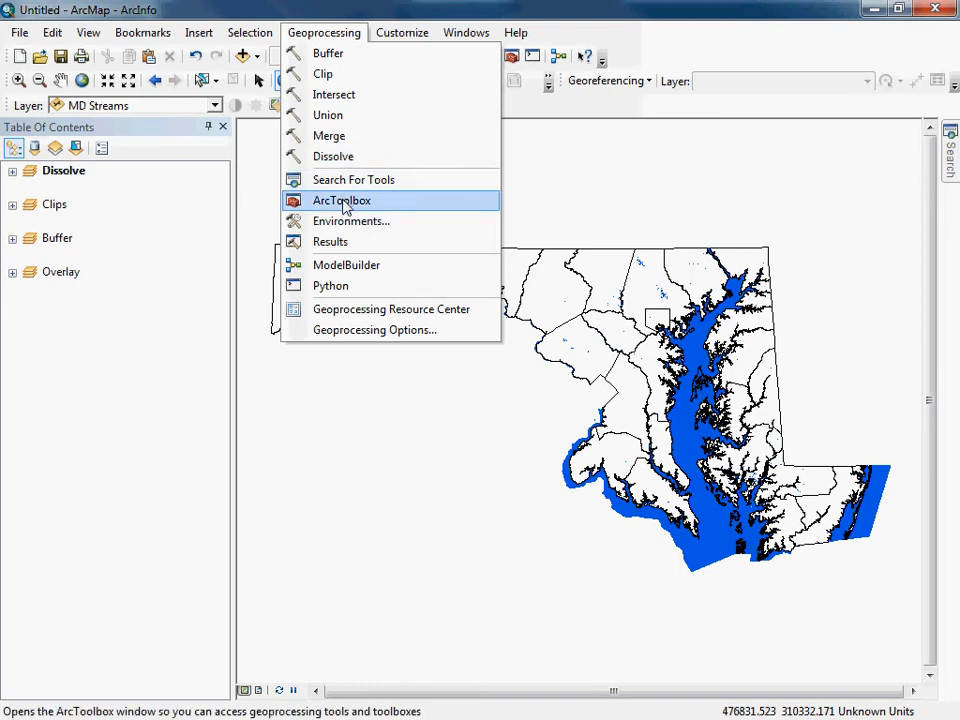
pyautogui.click(343, 201)
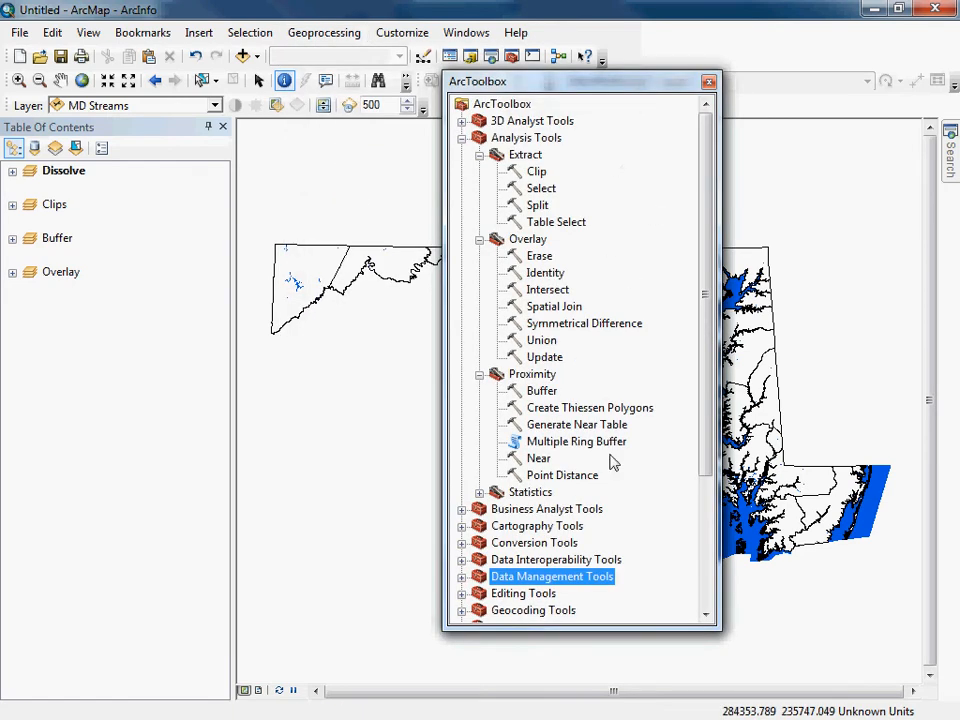
pyautogui.moveTo(706, 386); pyautogui.dragTo(706, 496)
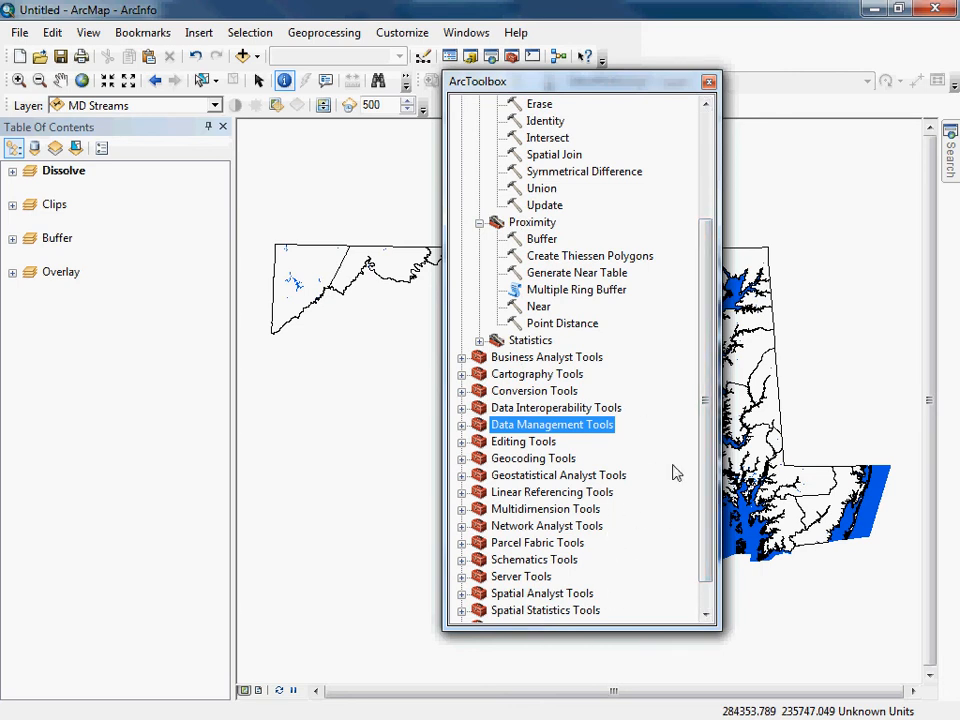
pyautogui.moveTo(712, 420); pyautogui.dragTo(711, 295)
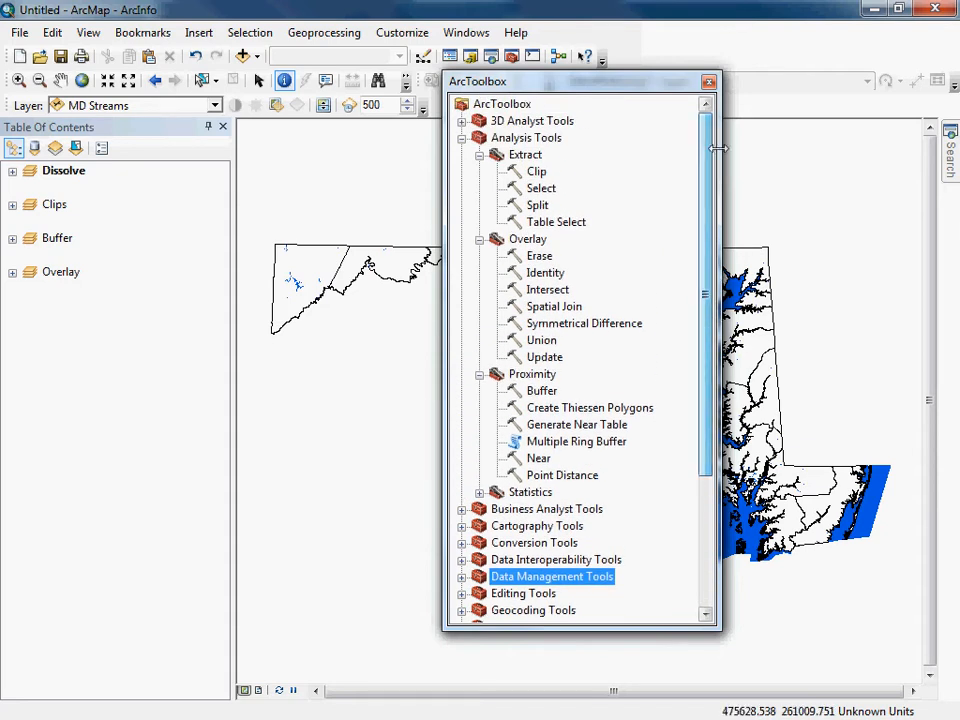
pyautogui.click(708, 82)
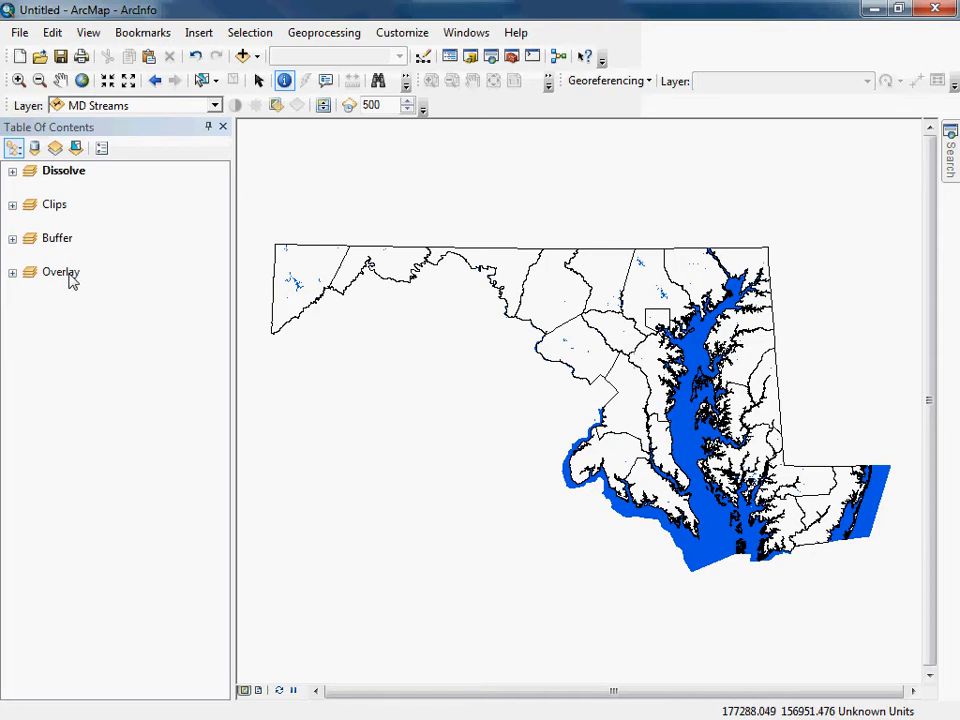
# Expand the Dissolve data frame and open the attribute table of the MD Counties layer.
pyautogui.click(12, 172)
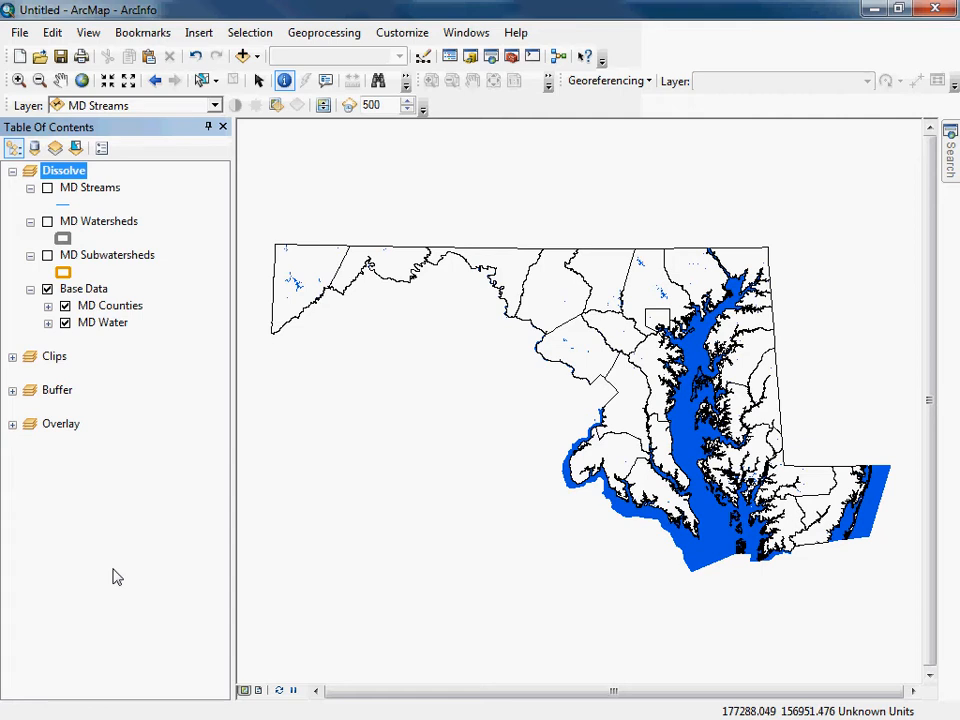
pyautogui.click(128, 308)
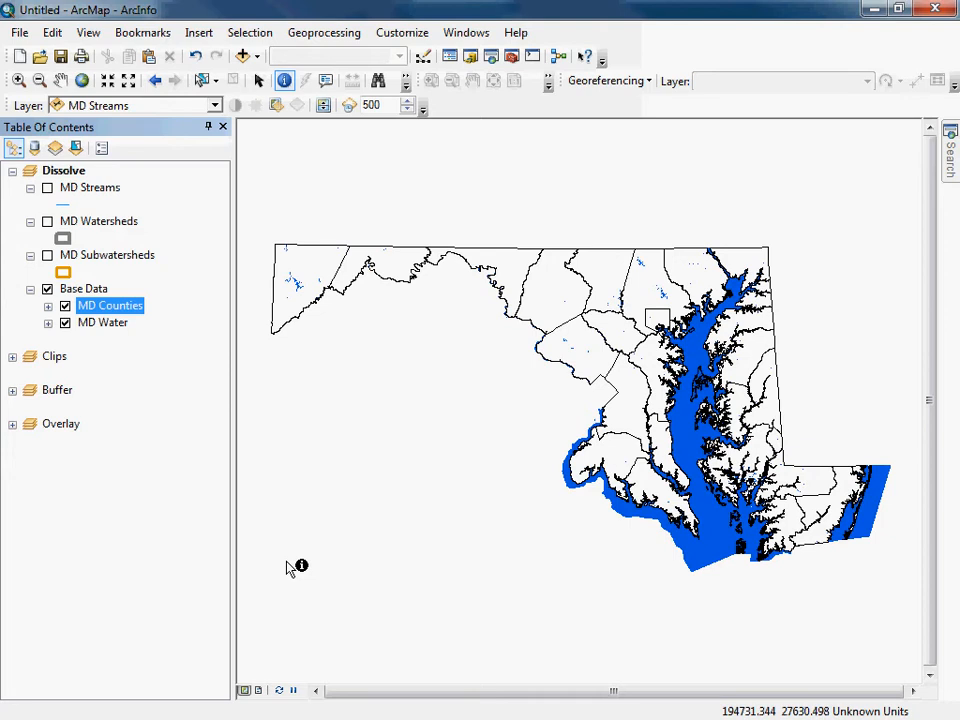
pyautogui.rightClick(128, 302)
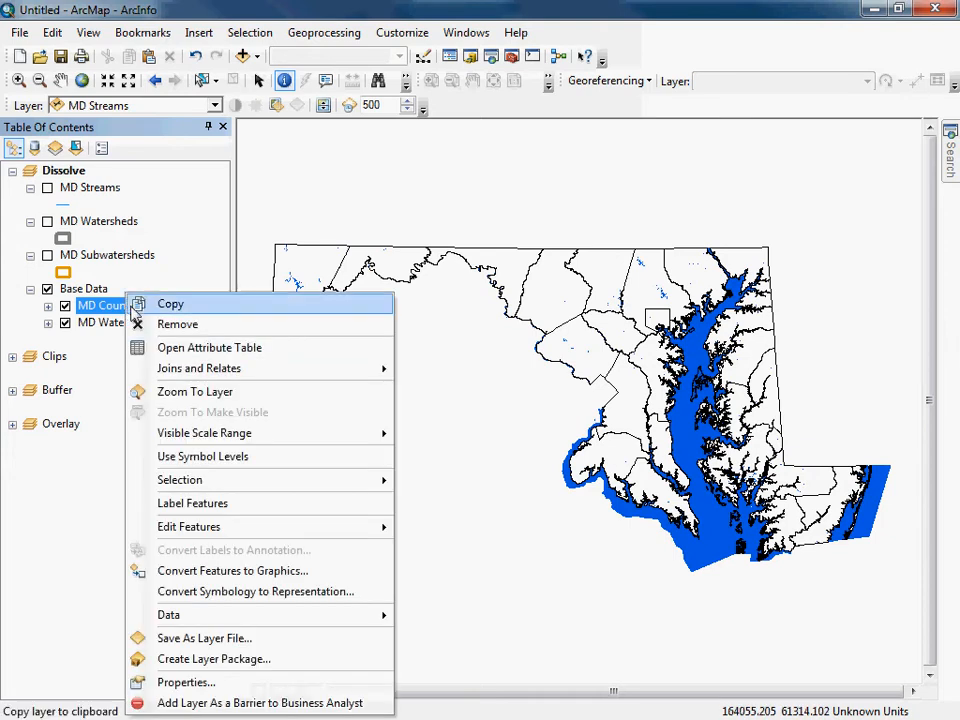
pyautogui.click(178, 348)
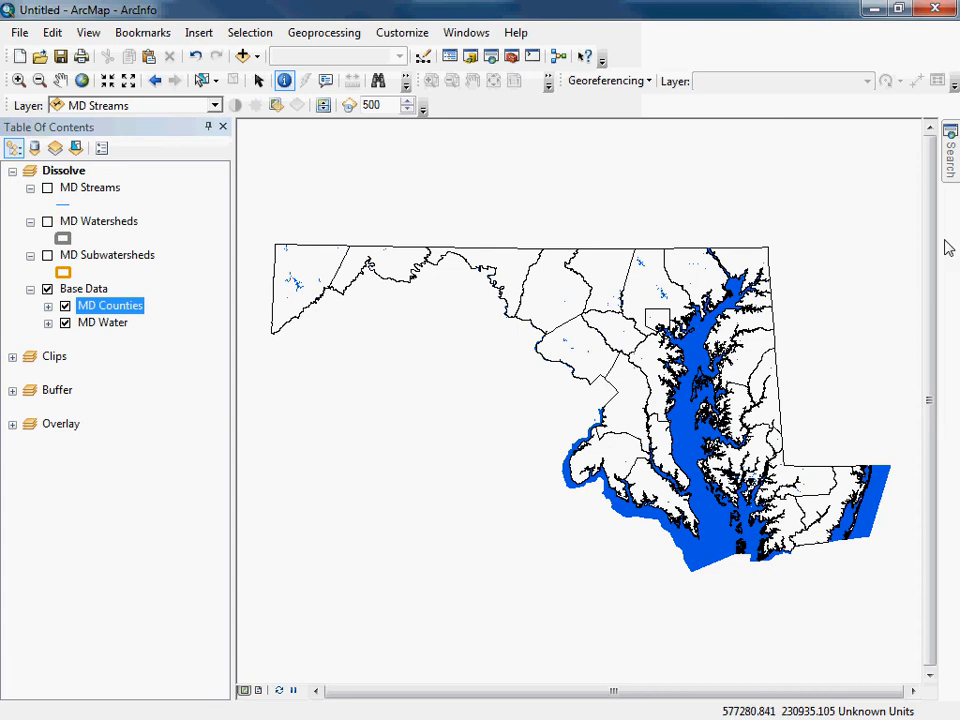
pyautogui.moveTo(680, 152); pyautogui.dragTo(336, 167)
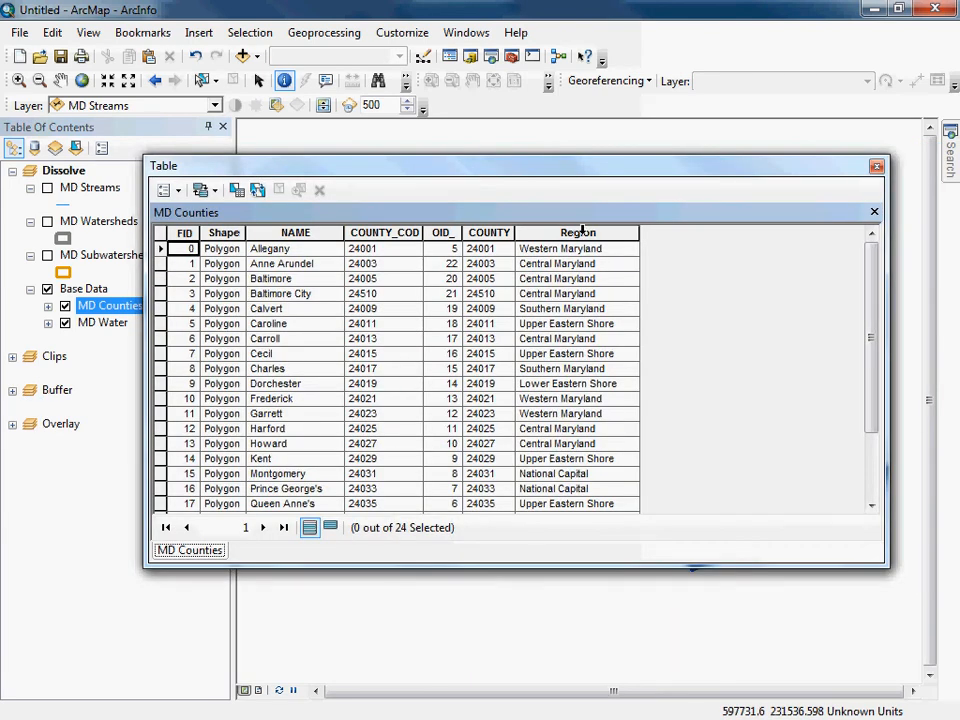
# Sort the MD Counties attribute table in ascending order by Region, review the groupings, and close the table.
pyautogui.click(582, 232)
pyautogui.rightClick(582, 234)
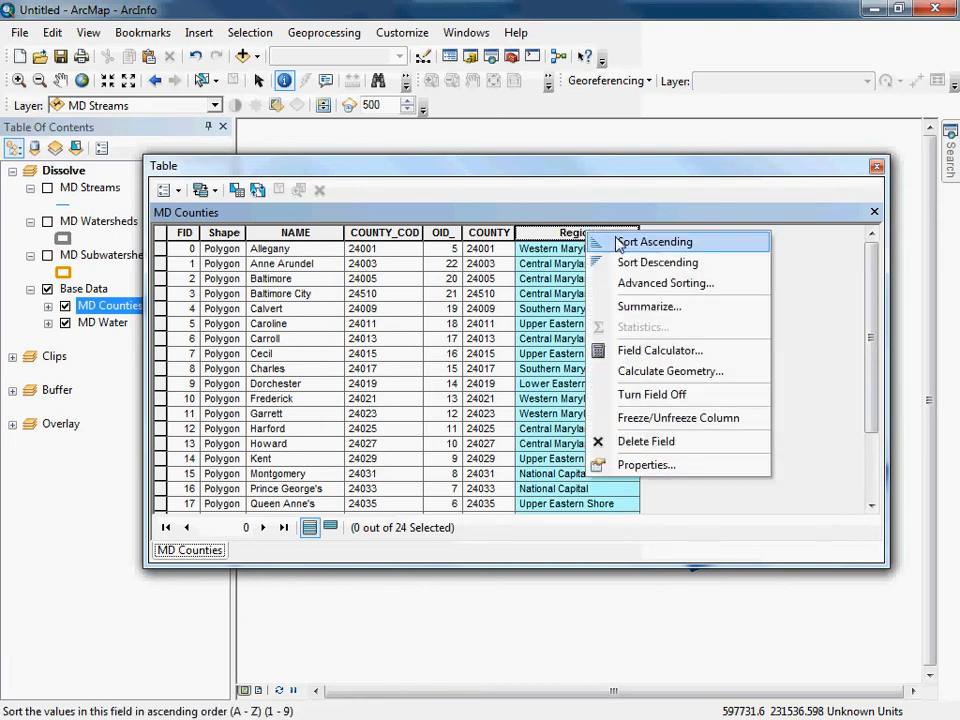
pyautogui.click(619, 242)
pyautogui.moveTo(872, 272)
pyautogui.mouseDown()
pyautogui.moveTo(877, 360)
pyautogui.moveTo(876, 268)
pyautogui.mouseUp()
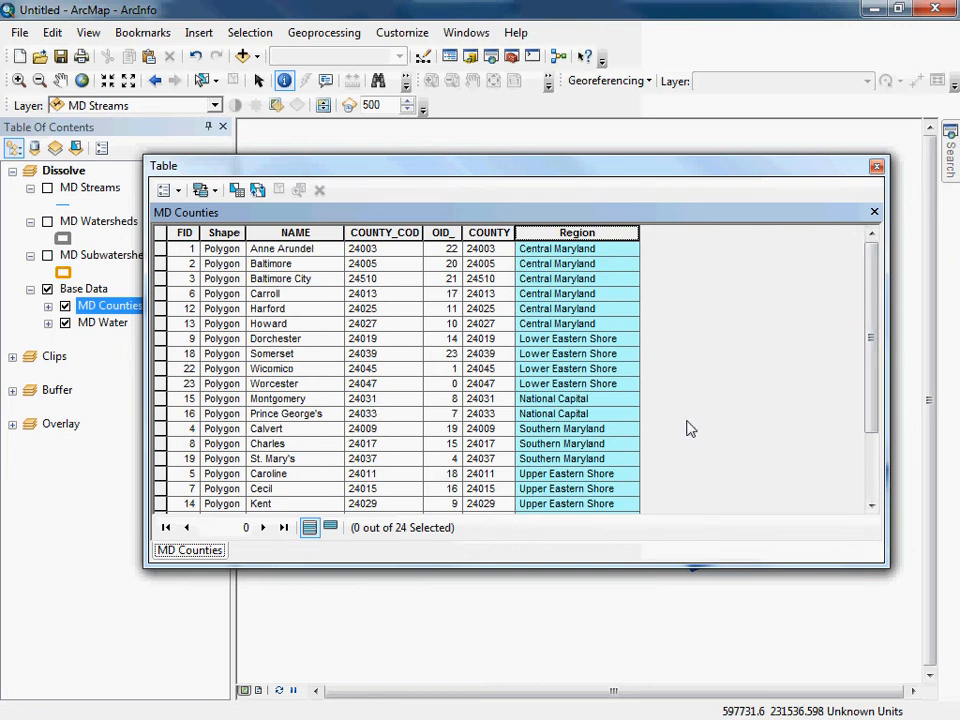
pyautogui.click(876, 165)
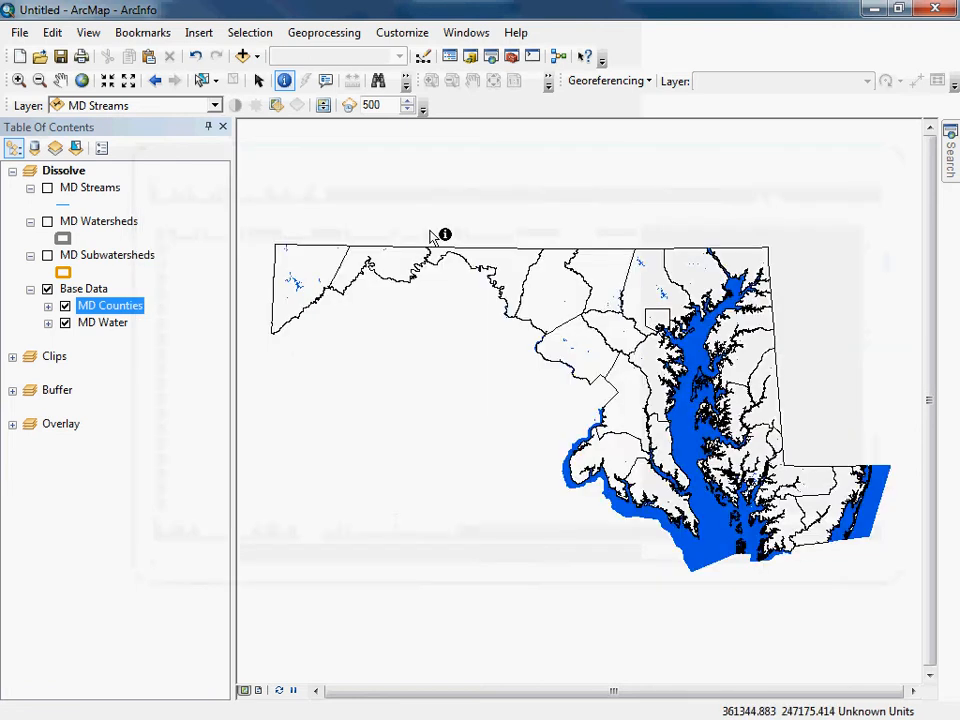
# Symbolize MD Counties by unique values of the Region field, adding all values and excluding the all-other-values class.
pyautogui.doubleClick(86, 309)
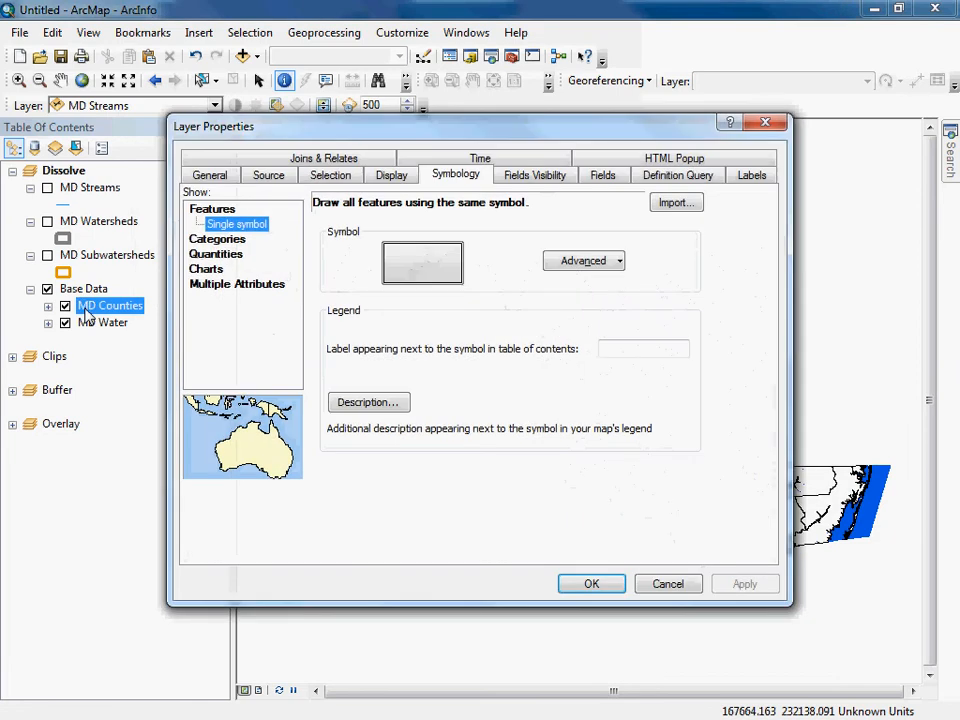
pyautogui.click(214, 240)
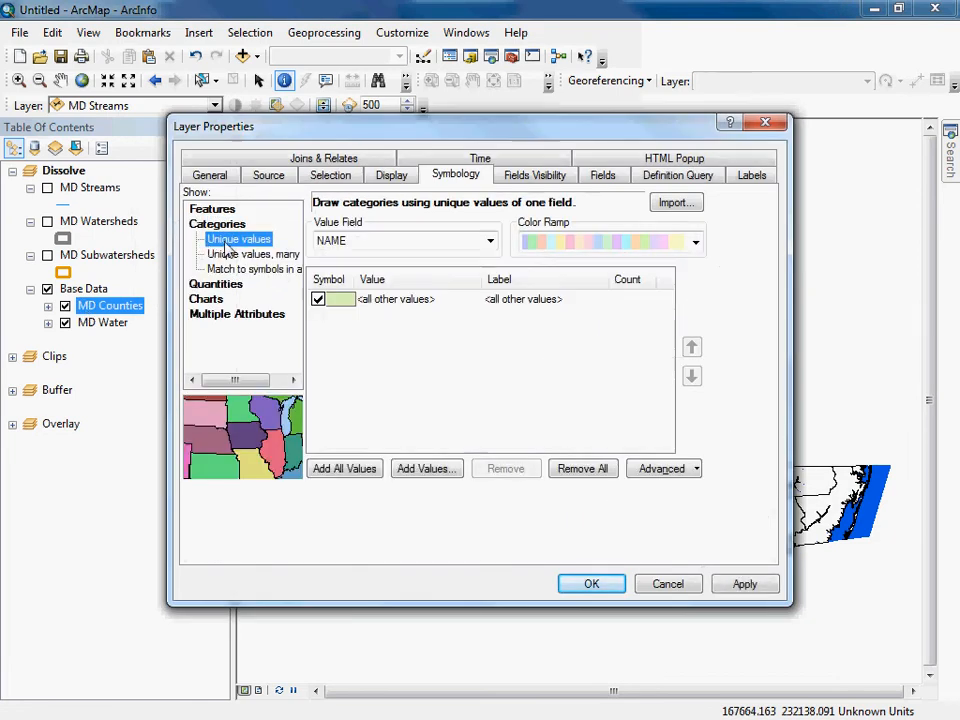
pyautogui.click(489, 242)
pyautogui.click(367, 308)
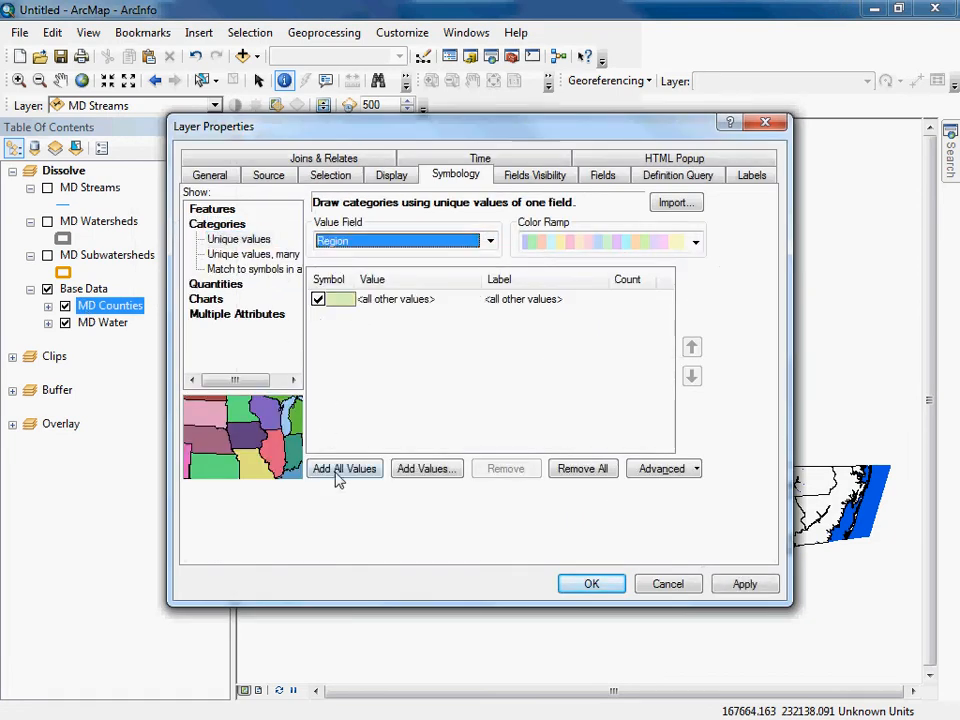
pyautogui.click(338, 470)
pyautogui.click(318, 300)
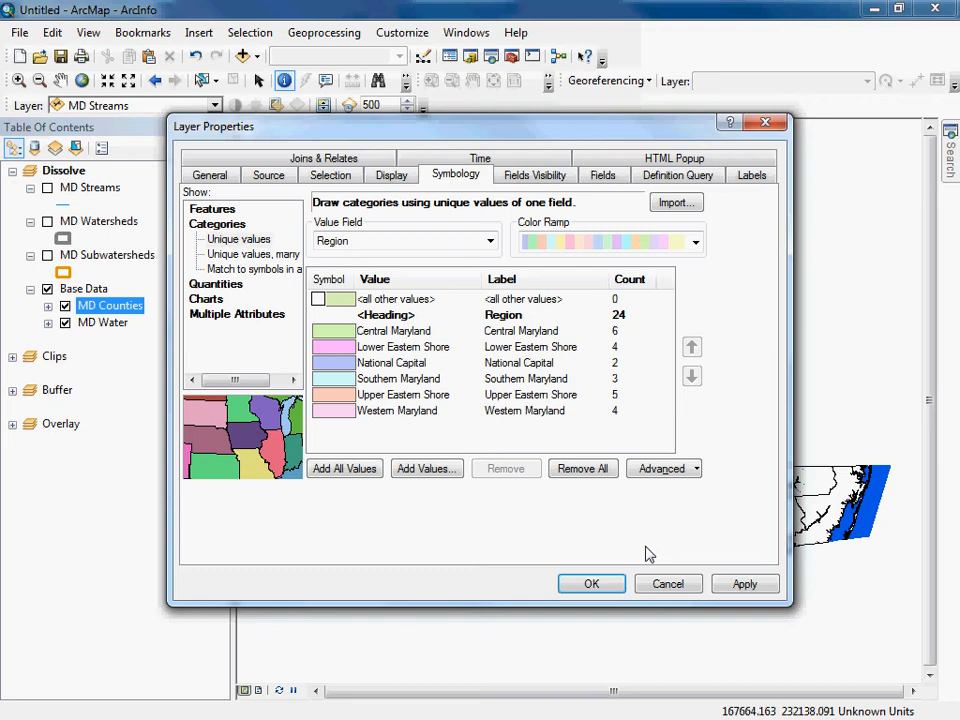
pyautogui.click(748, 585)
pyautogui.click(597, 584)
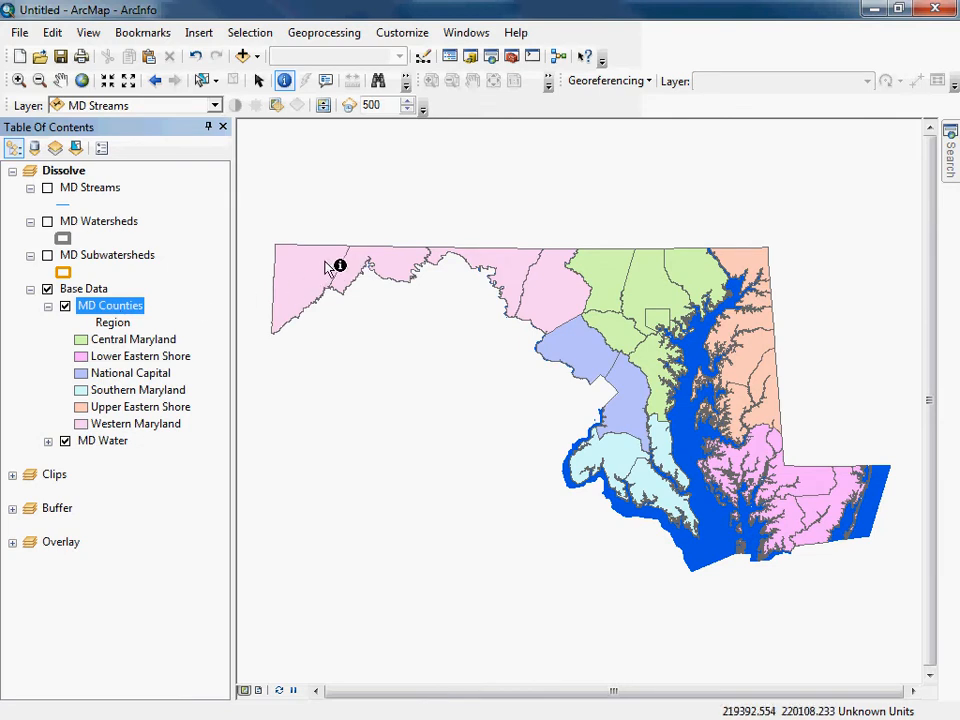
# Set MD Counties to a single Hollow symbol and collapse its legend in the table of contents.
pyautogui.click(118, 326)
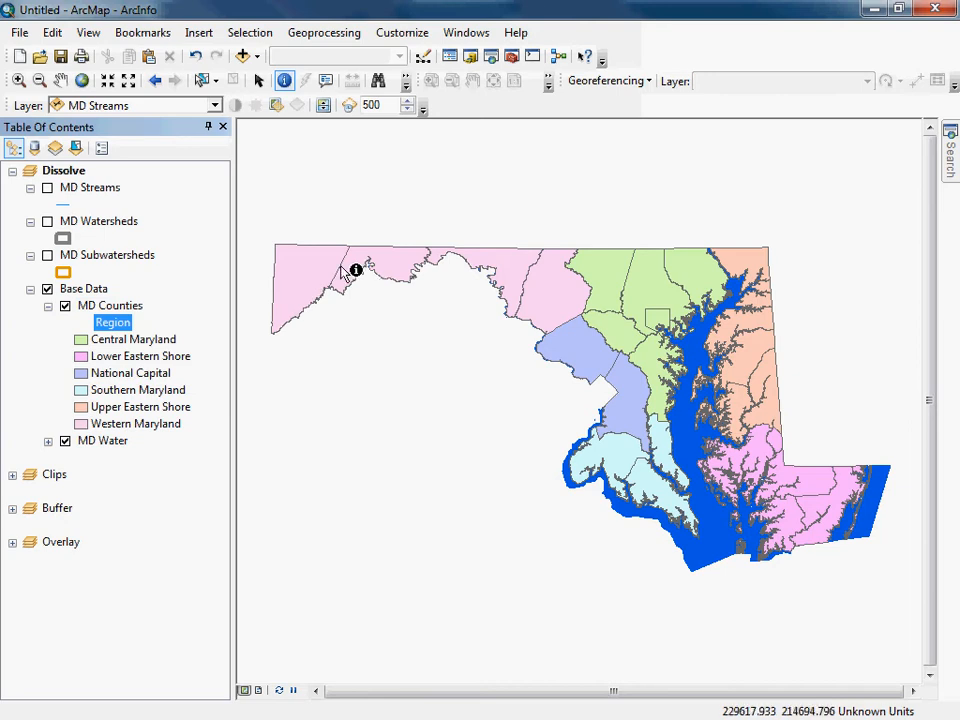
pyautogui.click(106, 309)
pyautogui.doubleClick(106, 309)
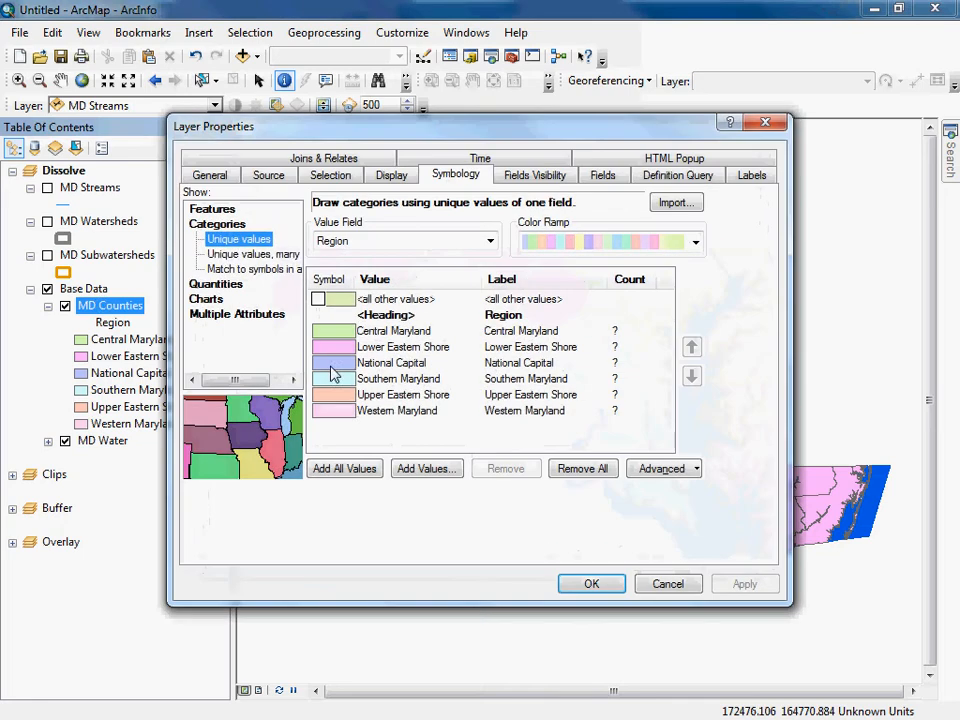
pyautogui.click(222, 210)
pyautogui.click(439, 275)
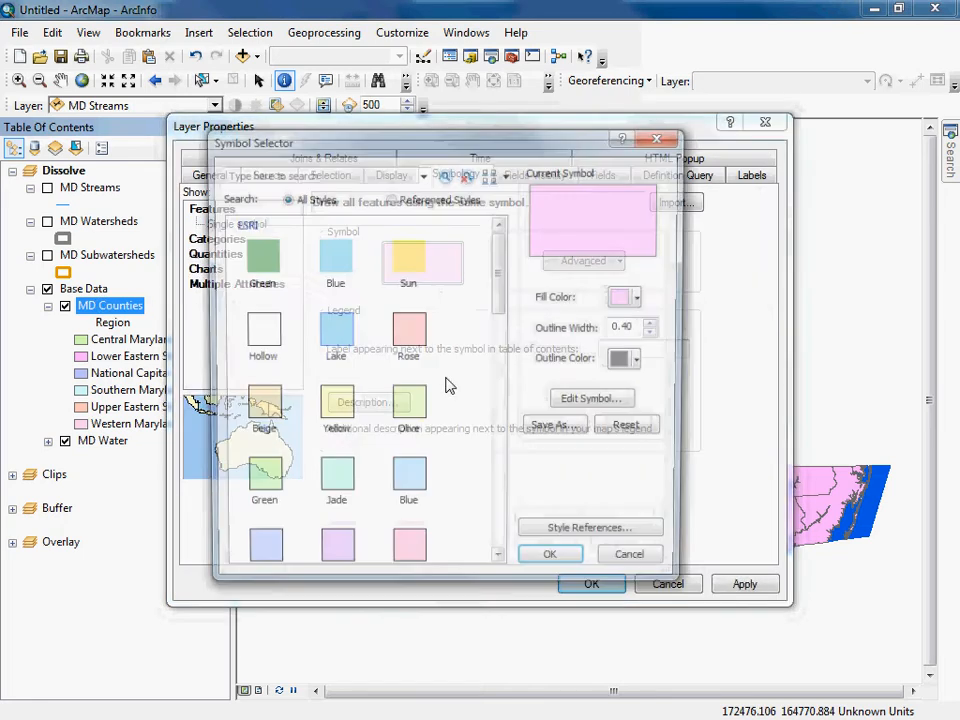
pyautogui.click(262, 334)
pyautogui.click(553, 566)
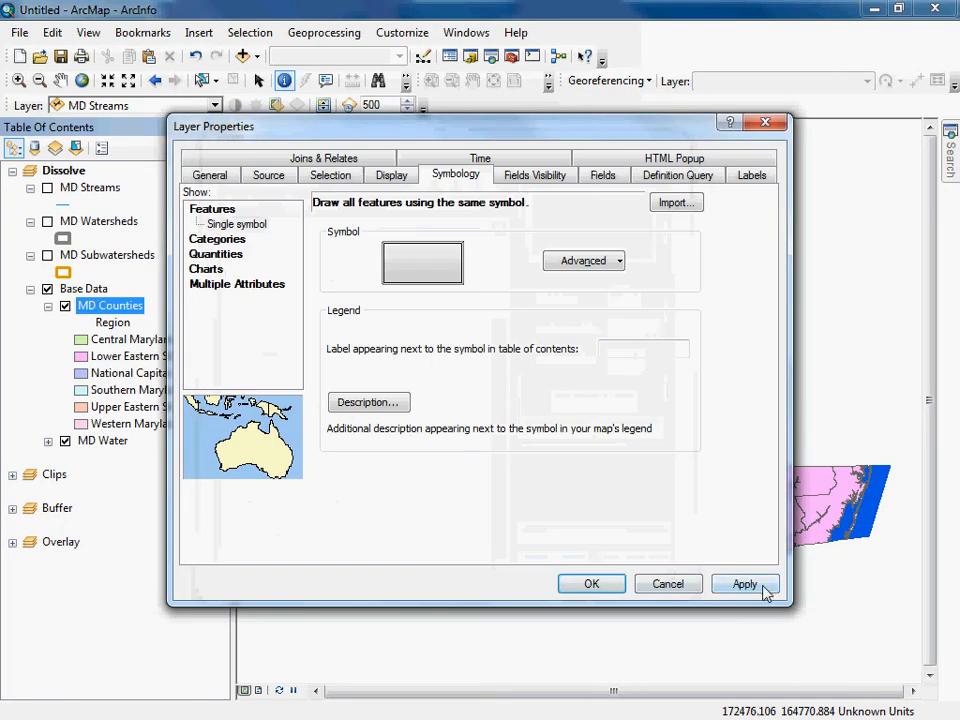
pyautogui.click(745, 584)
pyautogui.click(577, 592)
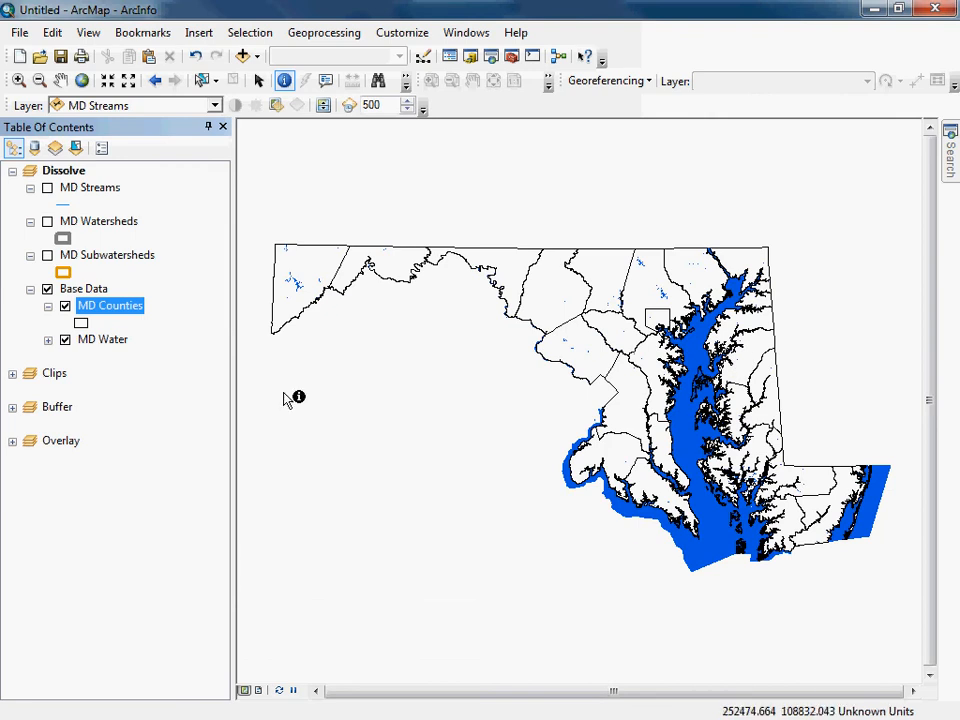
pyautogui.click(48, 306)
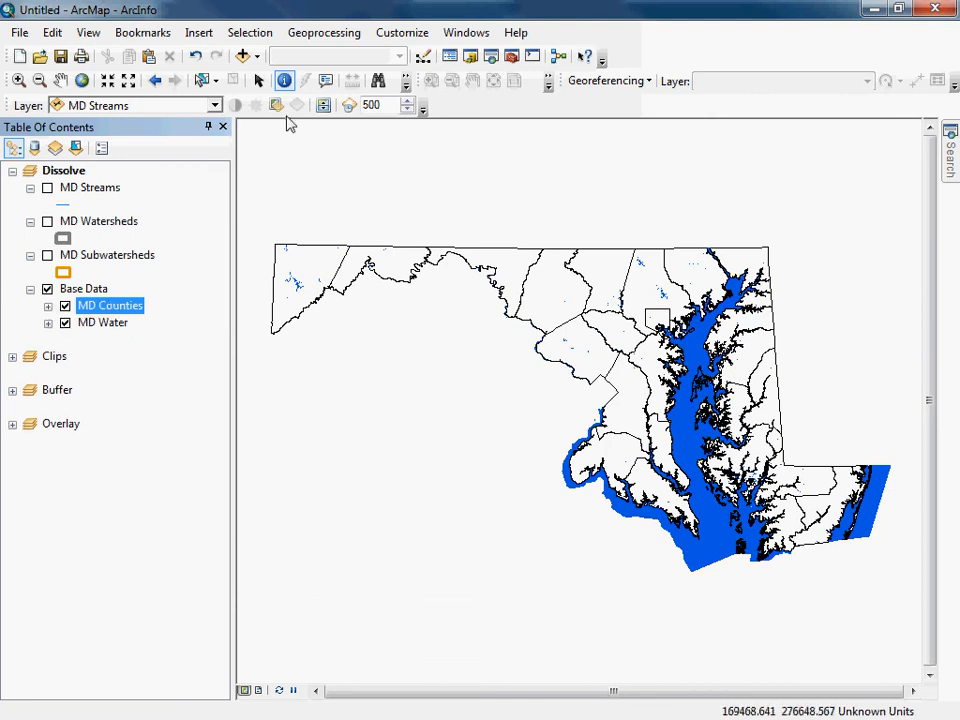
# Start the Dissolve geoprocessing tool and set MD Counties as its input features.
pyautogui.click(318, 35)
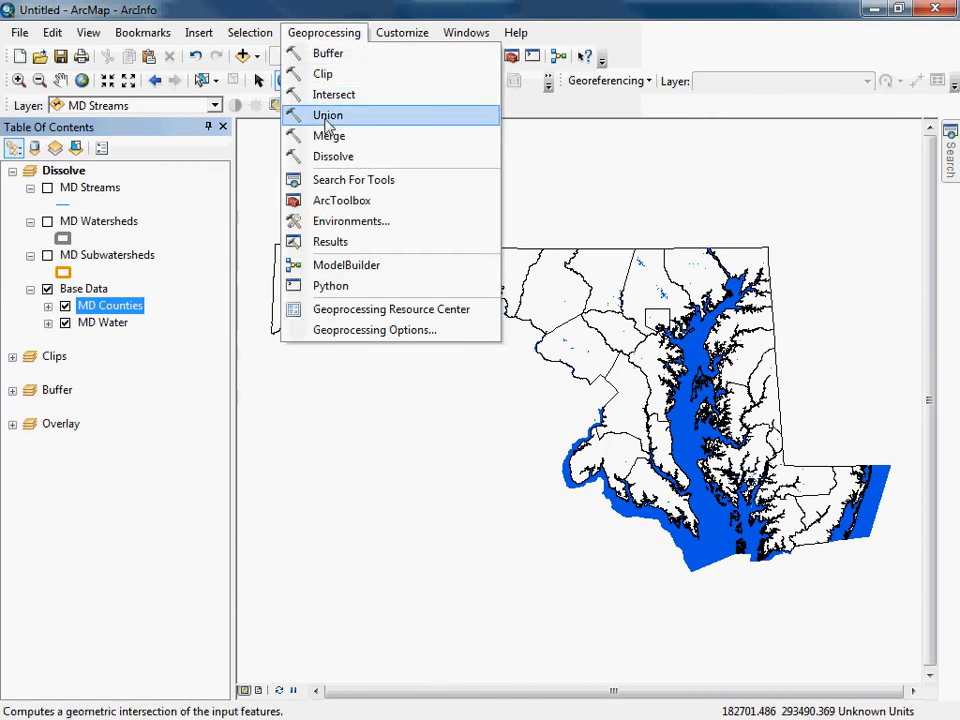
pyautogui.click(327, 159)
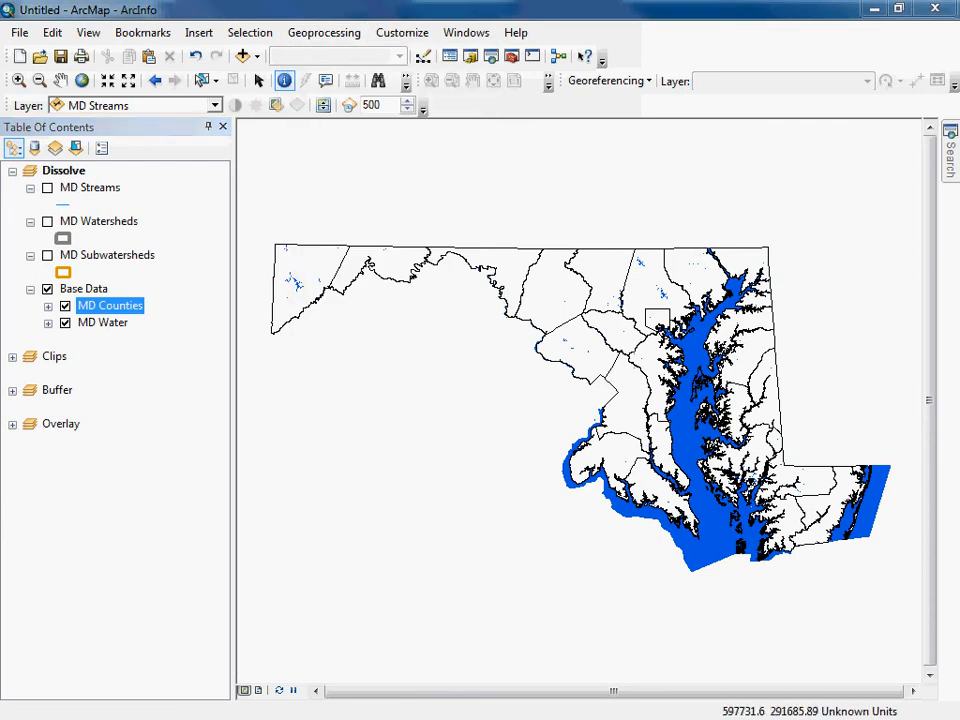
pyautogui.moveTo(900, 82); pyautogui.dragTo(382, 97)
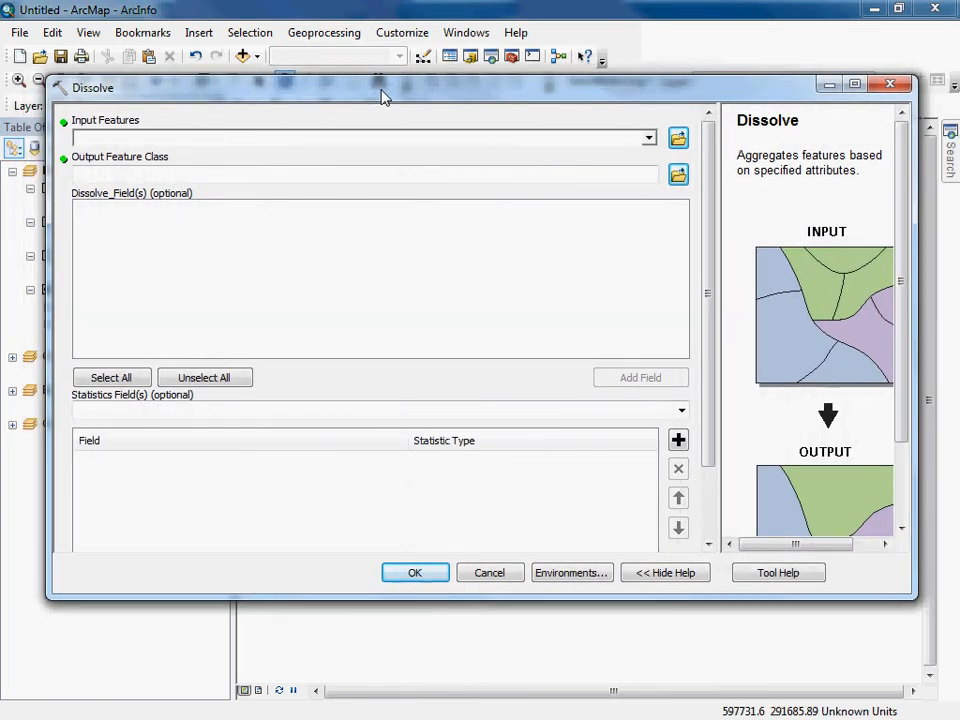
pyautogui.click(649, 138)
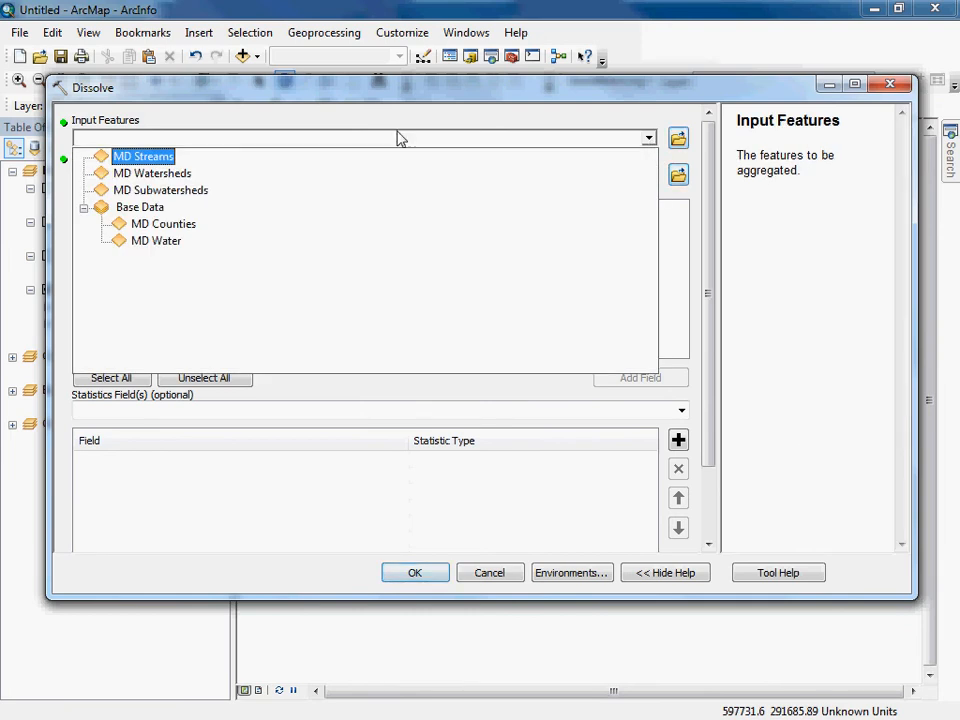
pyautogui.click(168, 225)
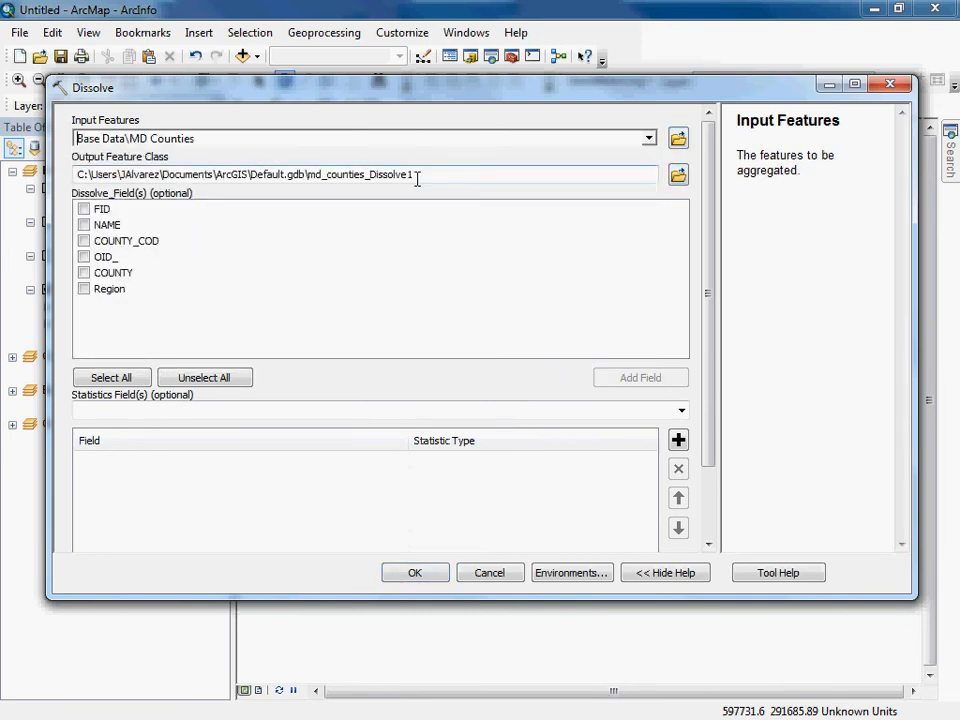
# Save the Dissolve output as md_regions.shp in the 11_Geoprocessing_Demo output folder and choose Region as the dissolve field.
pyautogui.click(678, 175)
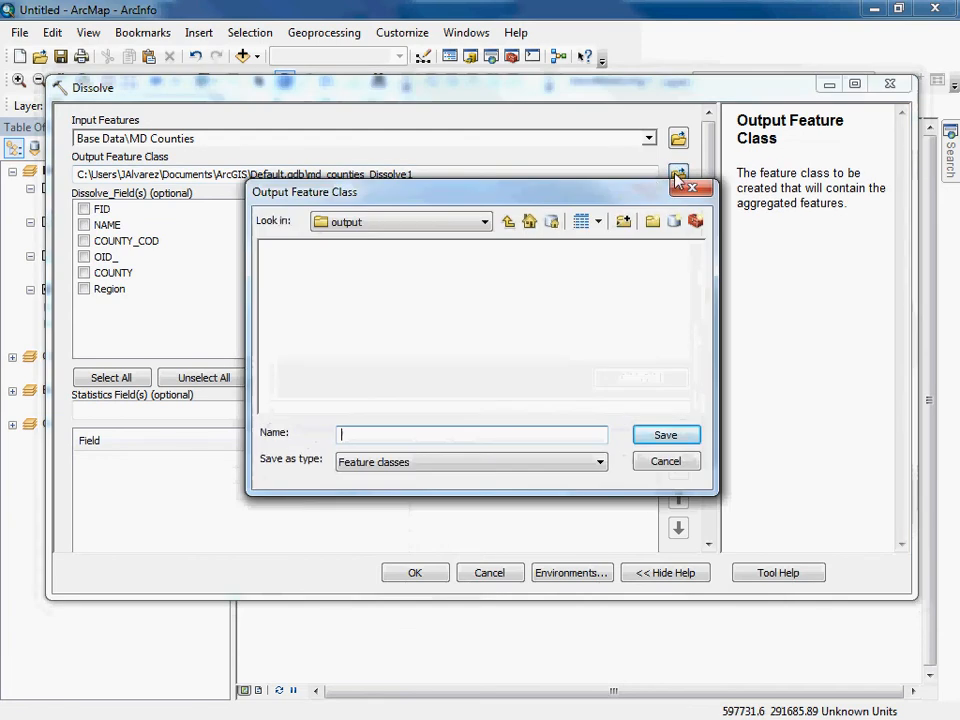
pyautogui.click(486, 224)
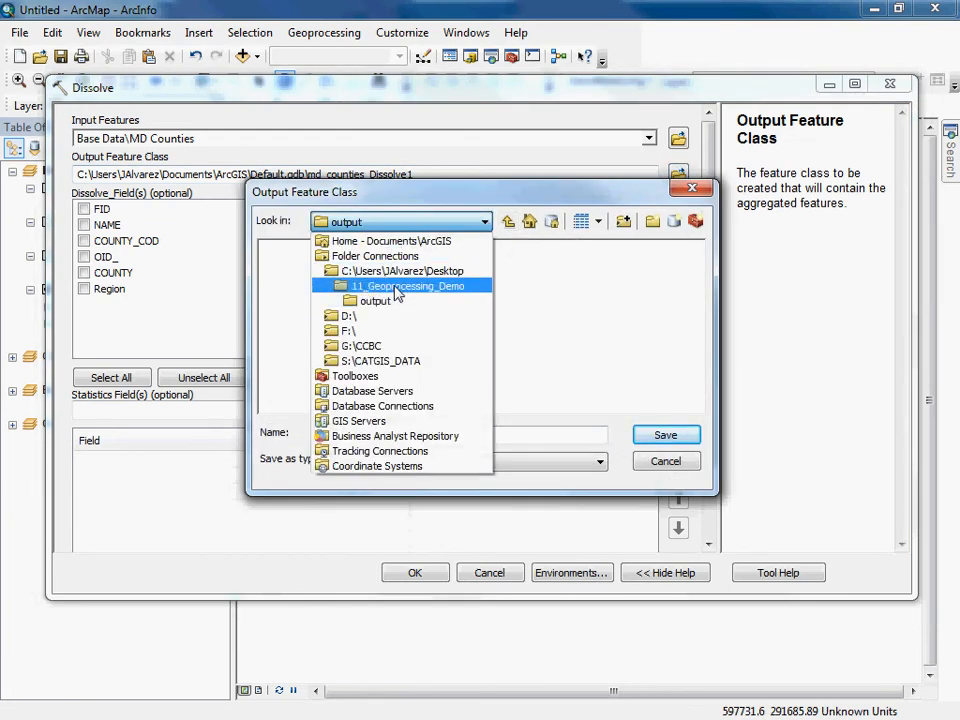
pyautogui.click(397, 287)
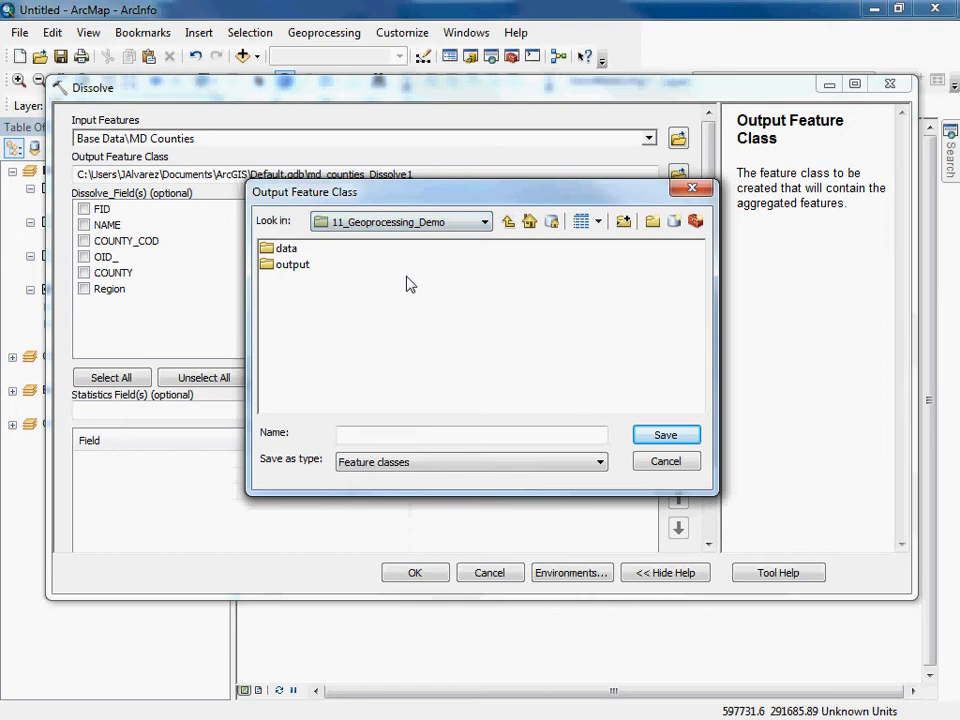
pyautogui.doubleClick(284, 249)
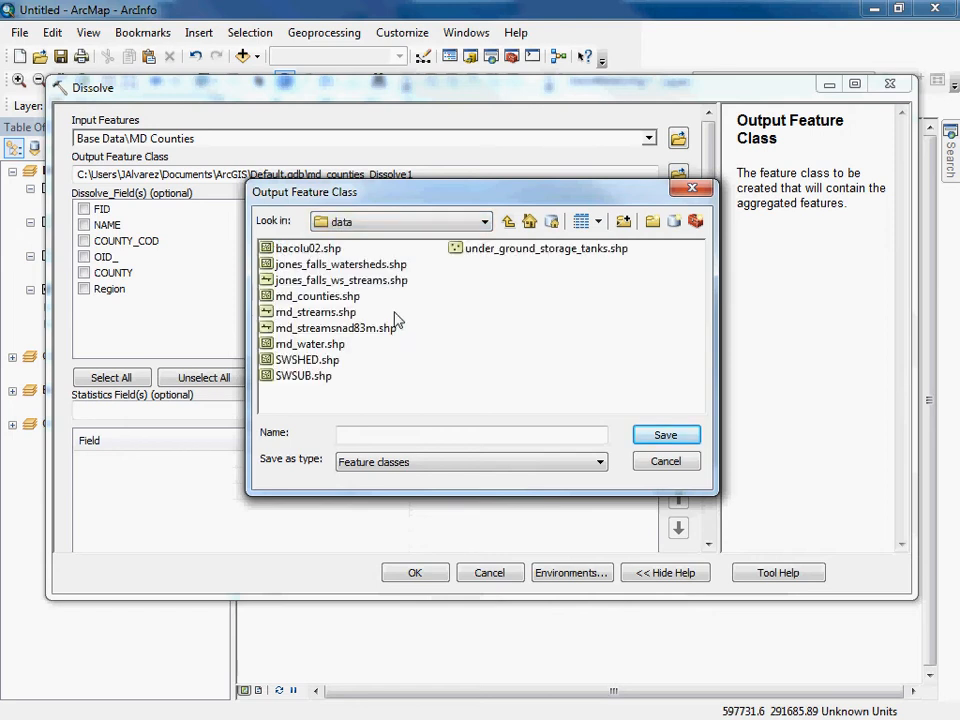
pyautogui.click(510, 222)
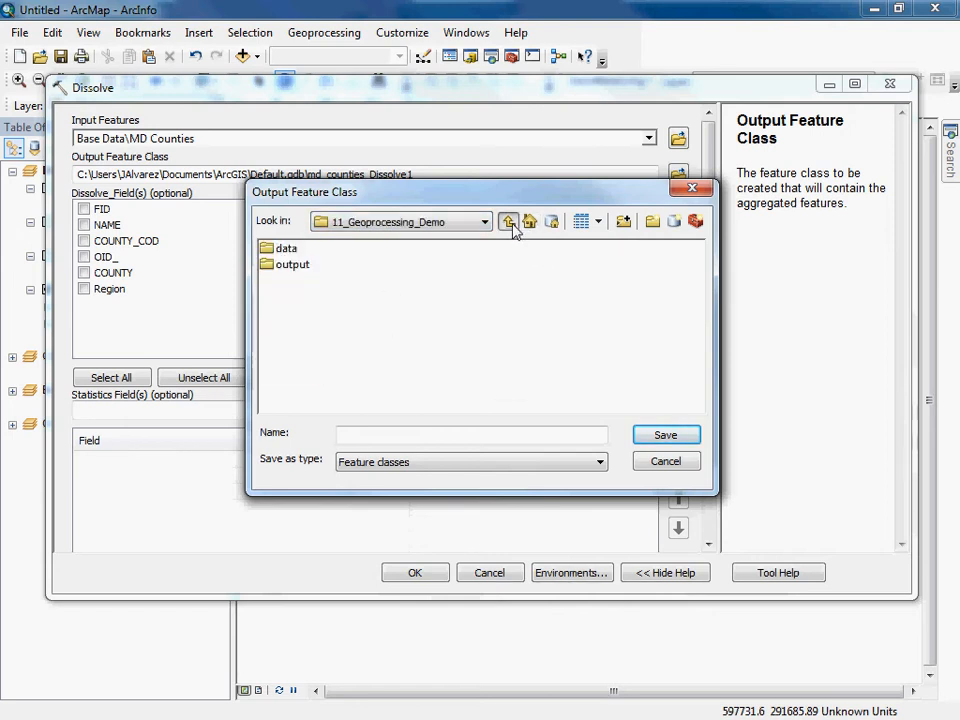
pyautogui.doubleClick(290, 266)
pyautogui.click(370, 433)
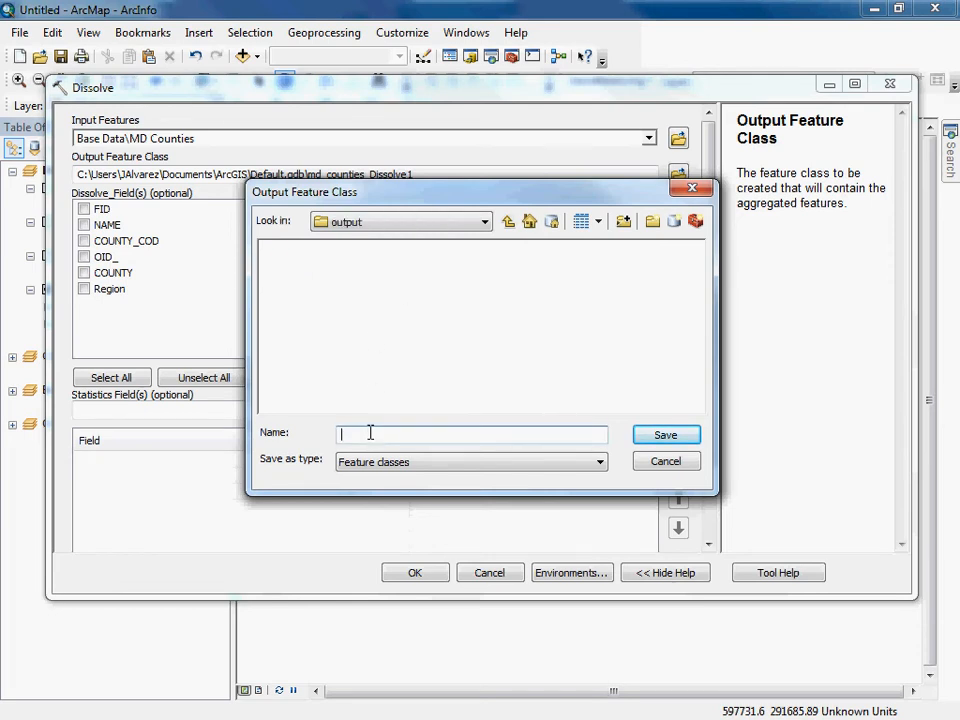
pyautogui.write('md_regions.shp')
pyautogui.click(666, 437)
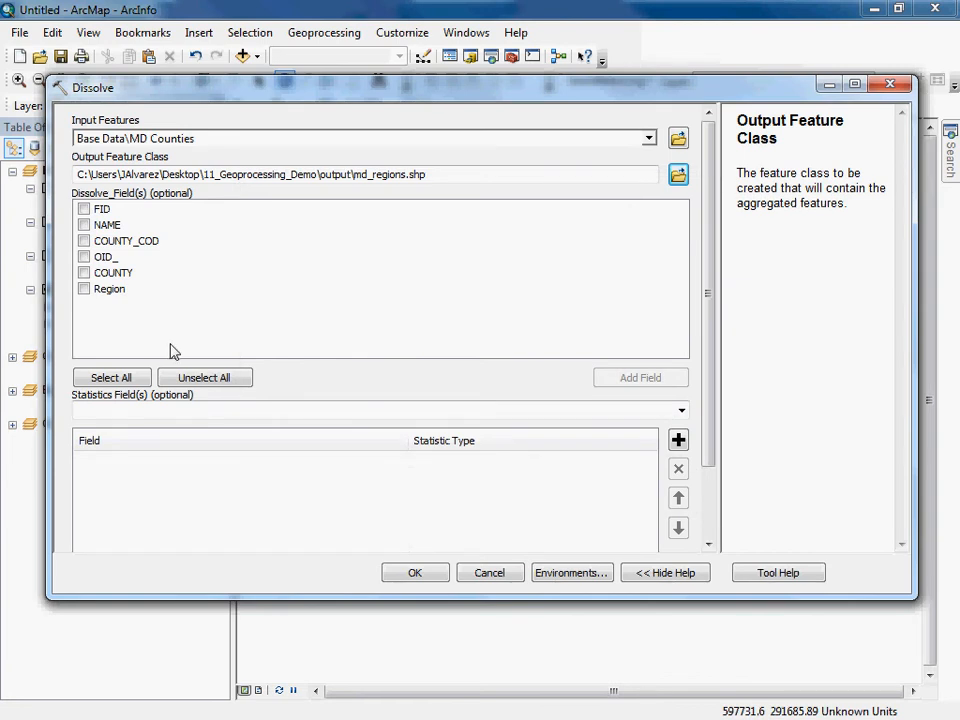
pyautogui.click(84, 289)
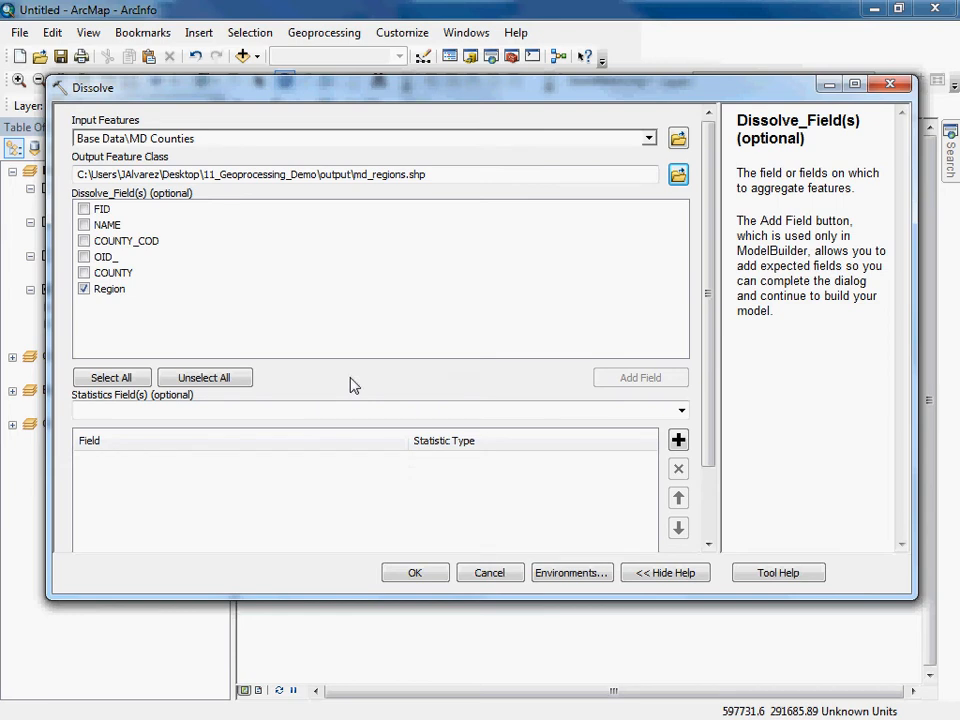
# Try COUNTY_COD as a statistics field, look through the available statistic types, and remove the field again.
pyautogui.click(682, 411)
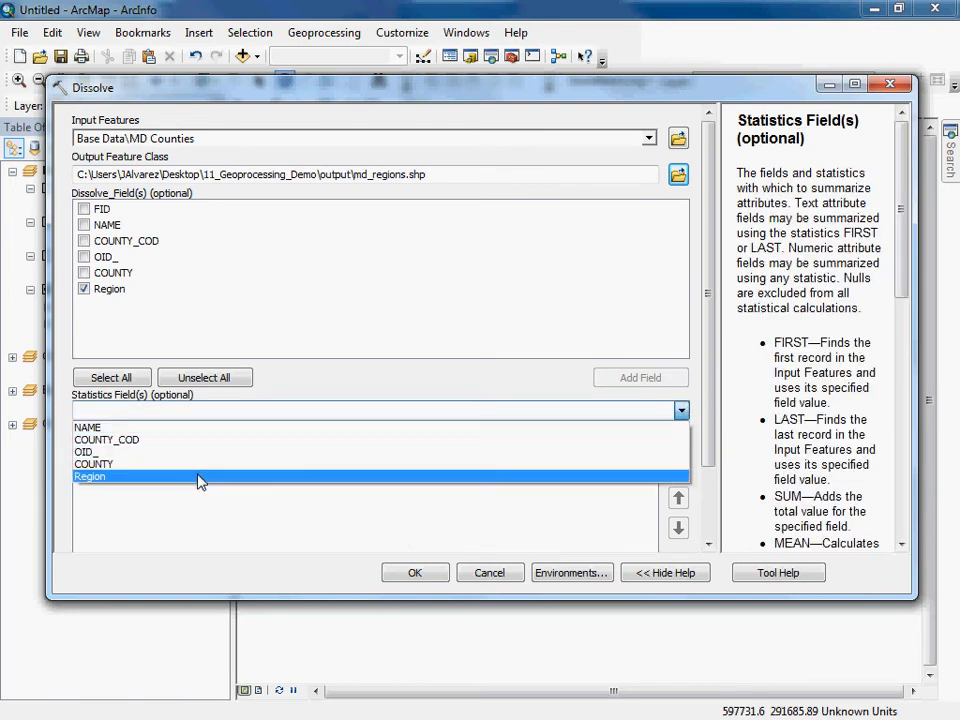
pyautogui.click(316, 377)
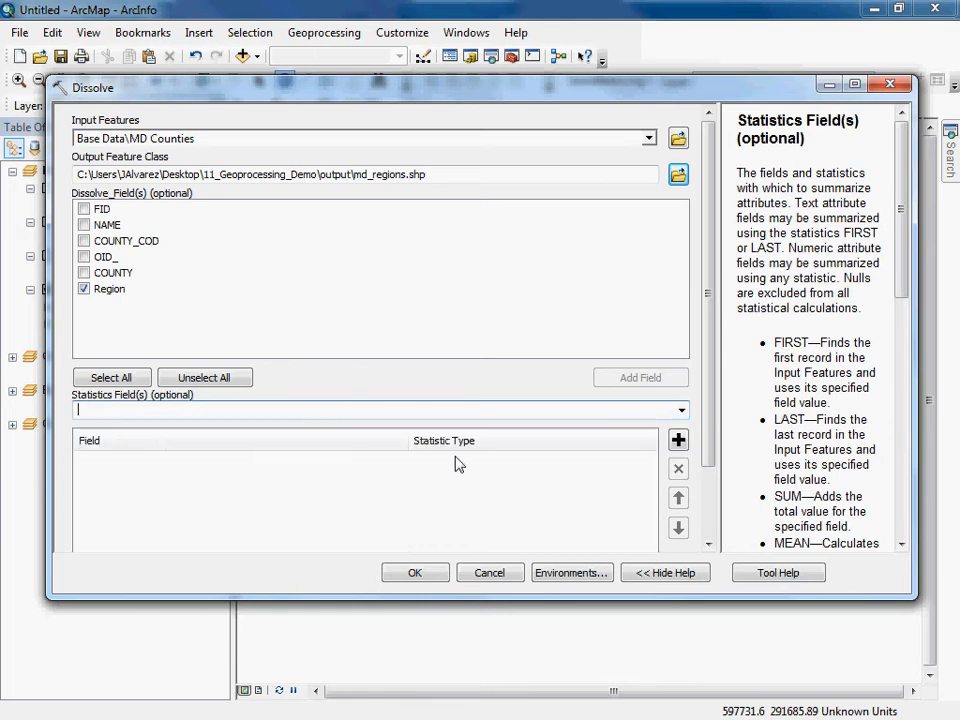
pyautogui.click(681, 411)
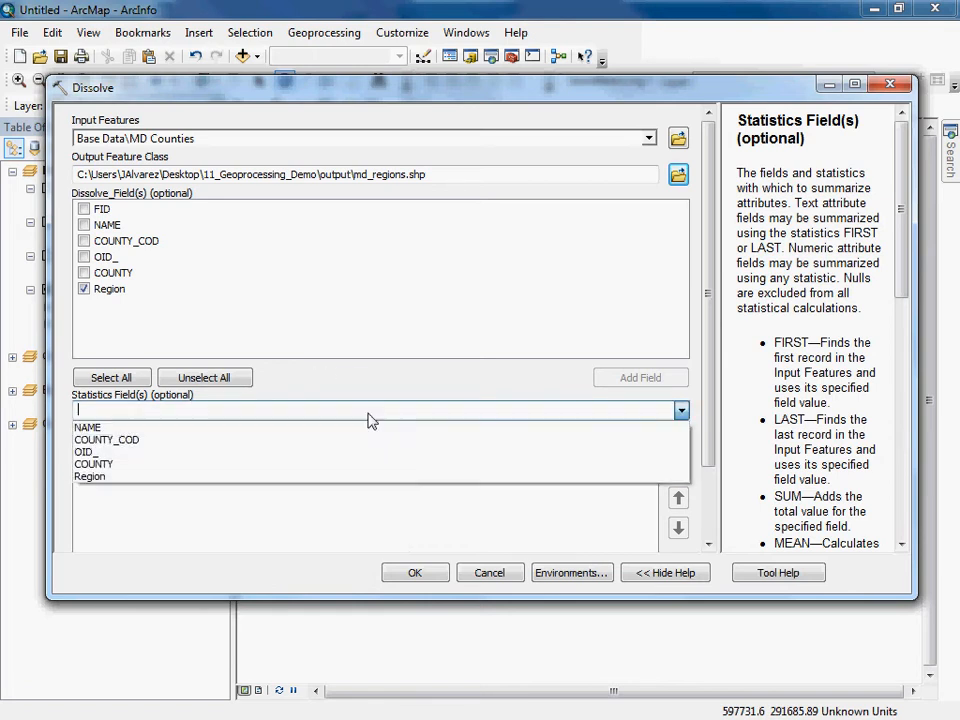
pyautogui.click(132, 441)
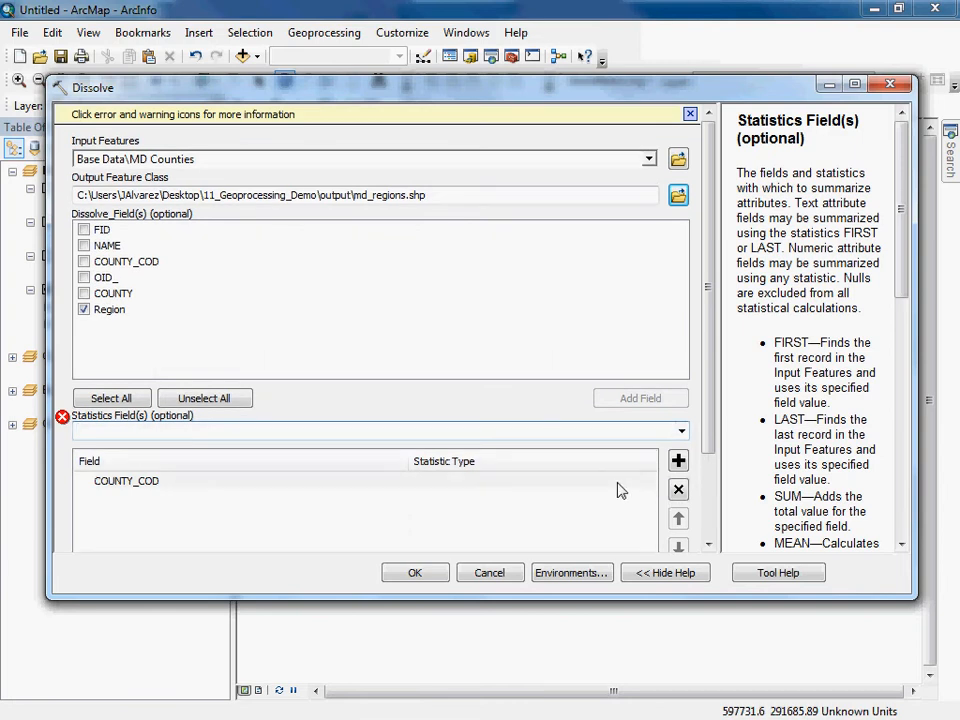
pyautogui.click(650, 484)
pyautogui.click(529, 484)
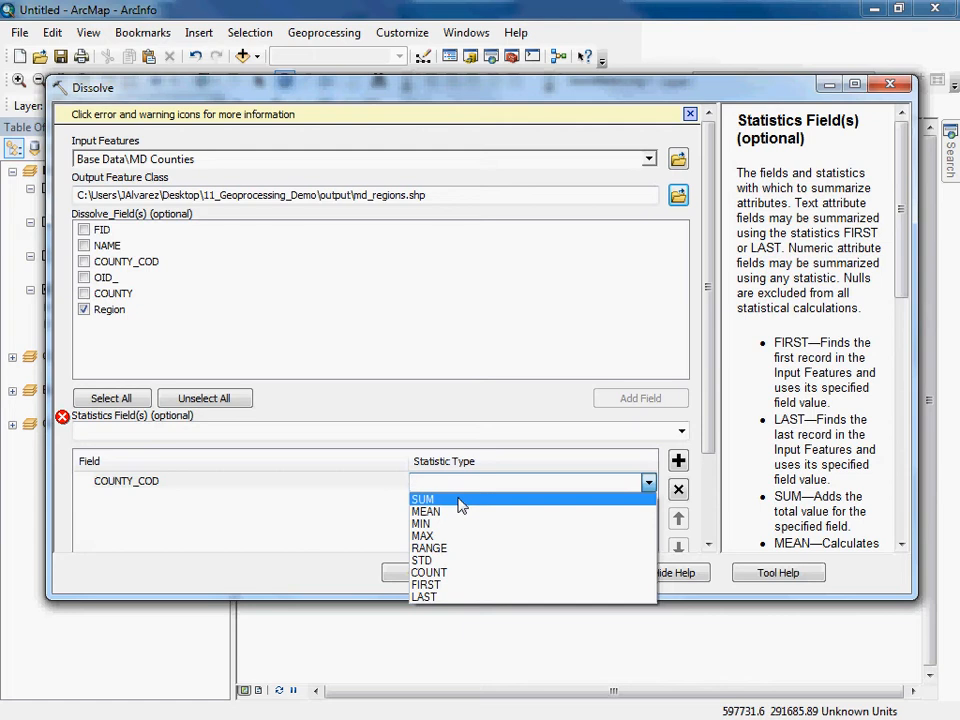
pyautogui.click(340, 476)
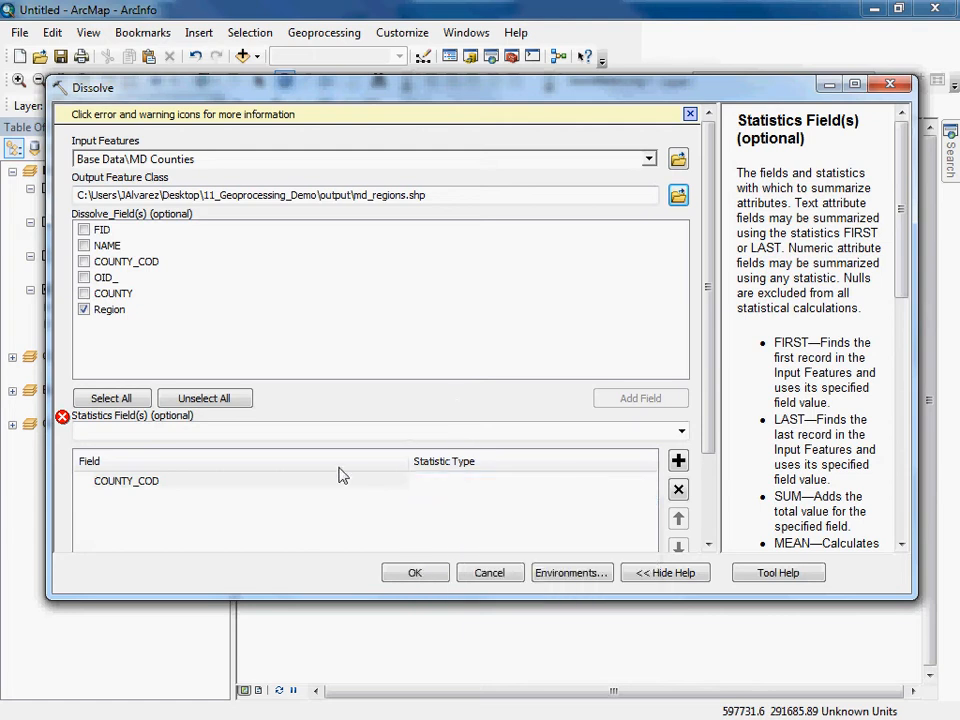
pyautogui.click(193, 484)
pyautogui.click(679, 490)
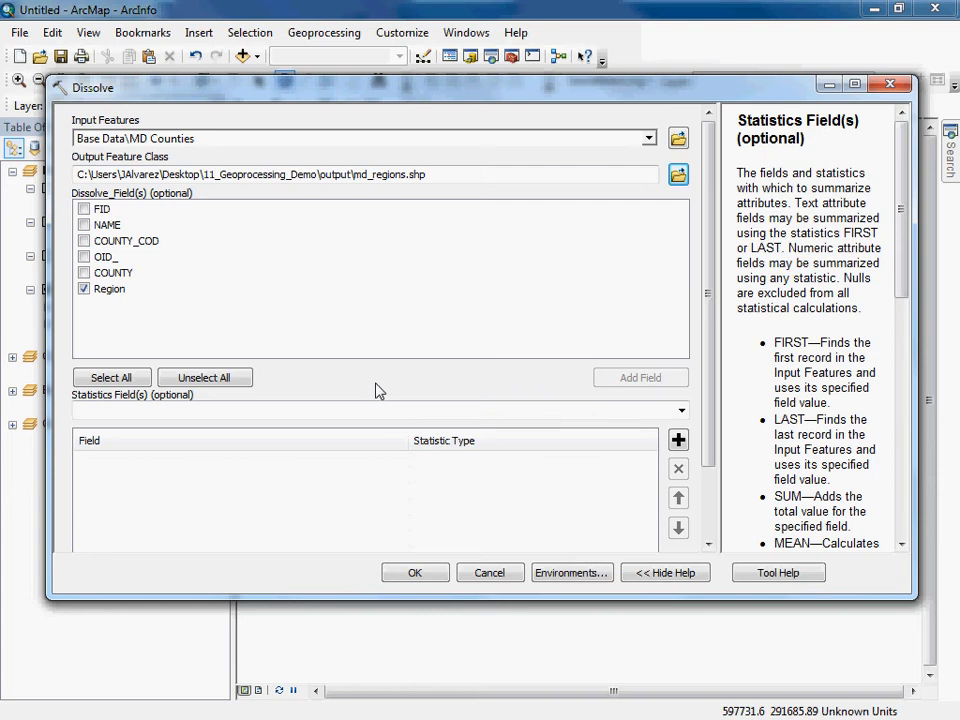
# Run the Dissolve to create the md_regions layer, keeping its layer name.
pyautogui.click(415, 572)
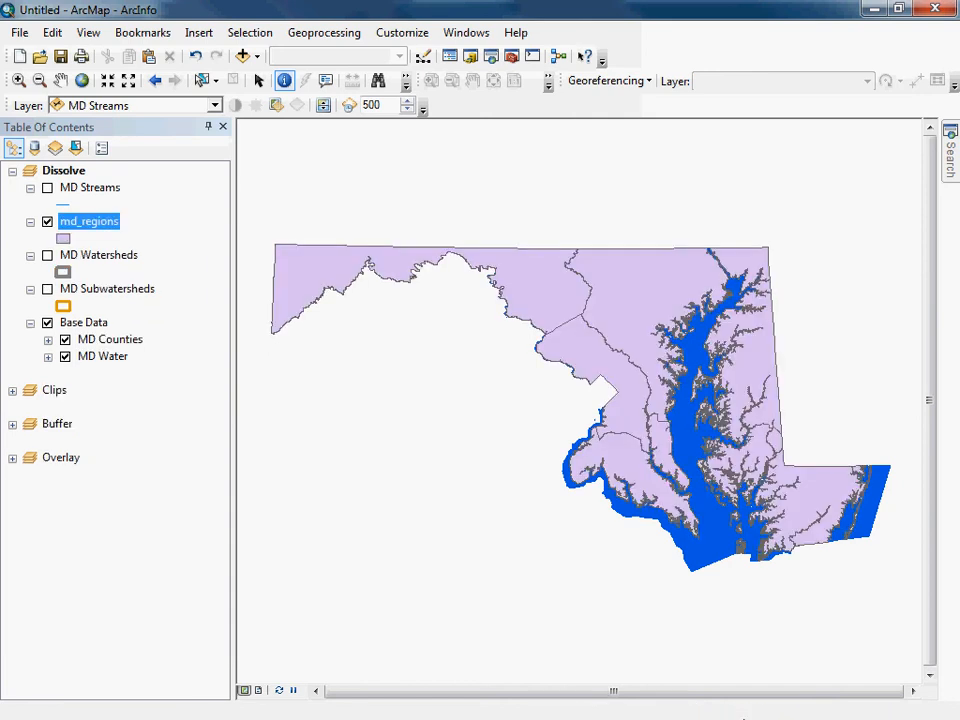
pyautogui.click(80, 229)
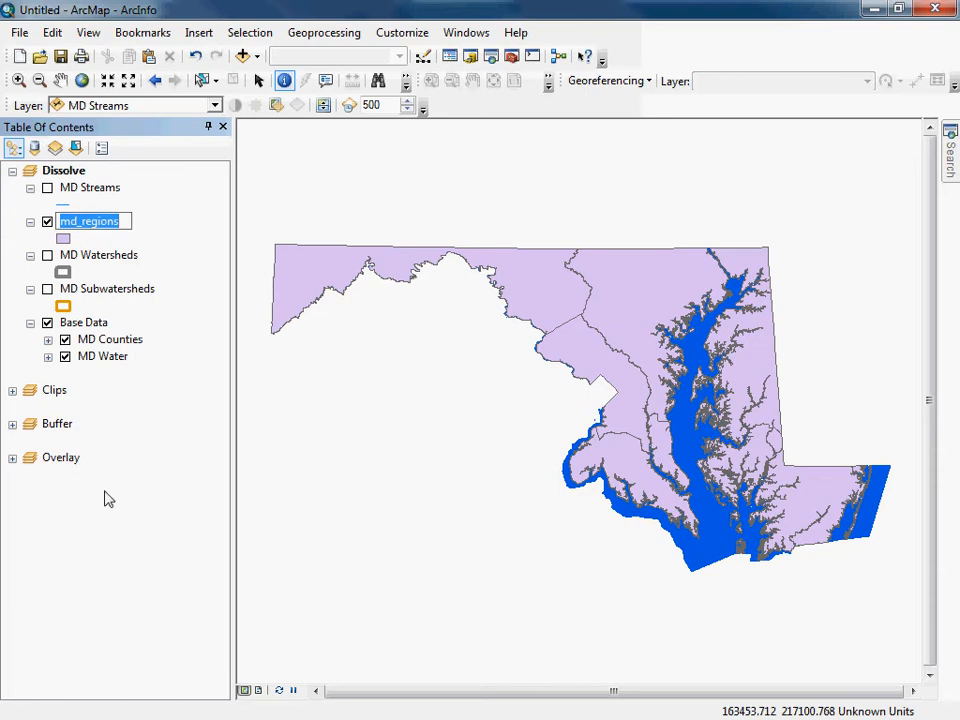
pyautogui.press('Return')
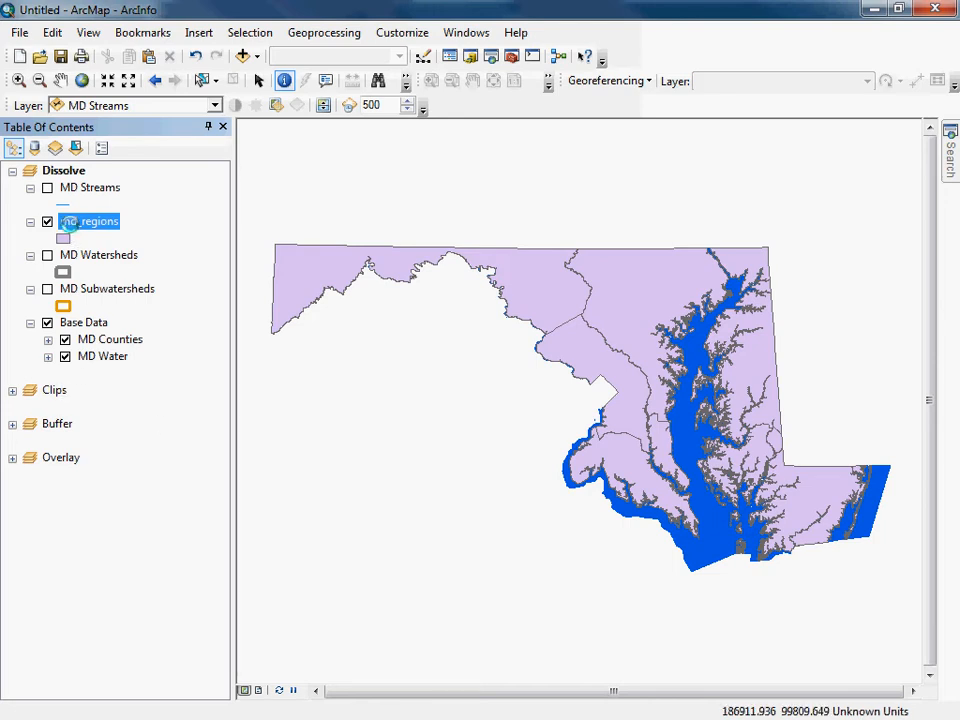
# Symbolize md_regions by unique values of the Region field, adding all values and excluding the all-other-values class.
pyautogui.doubleClick(72, 223)
pyautogui.click(212, 238)
pyautogui.click(355, 243)
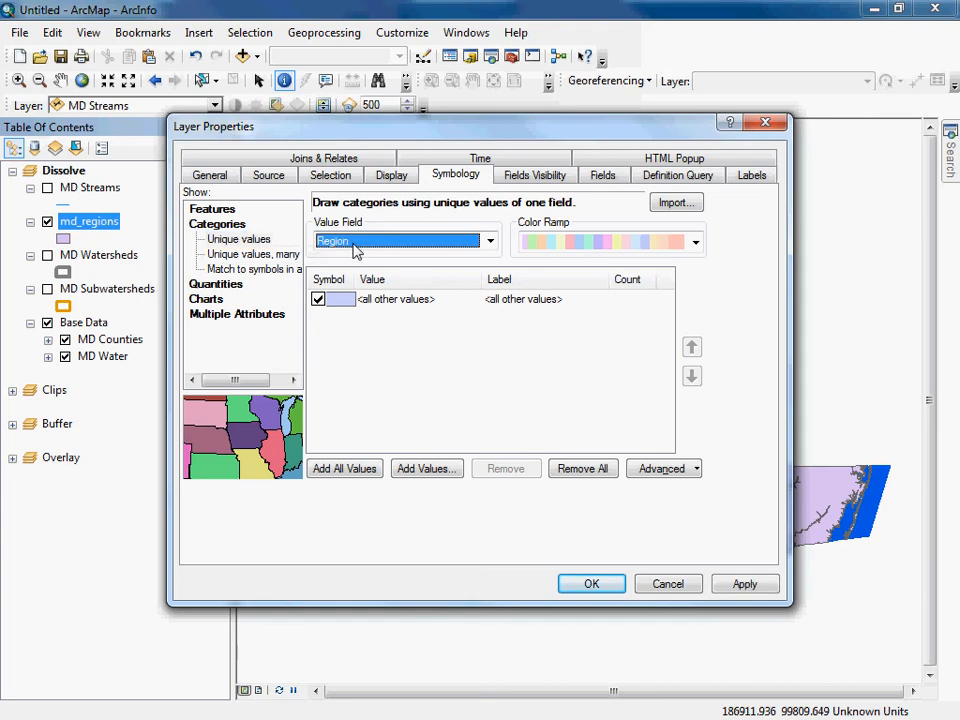
pyautogui.click(353, 259)
pyautogui.click(318, 300)
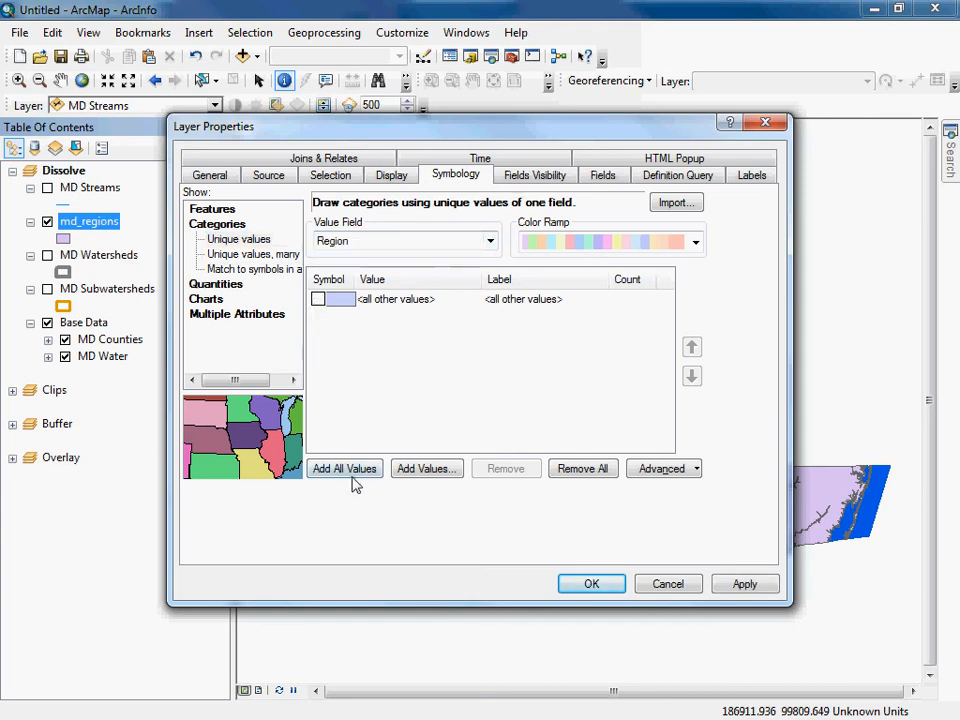
pyautogui.click(352, 472)
pyautogui.click(744, 585)
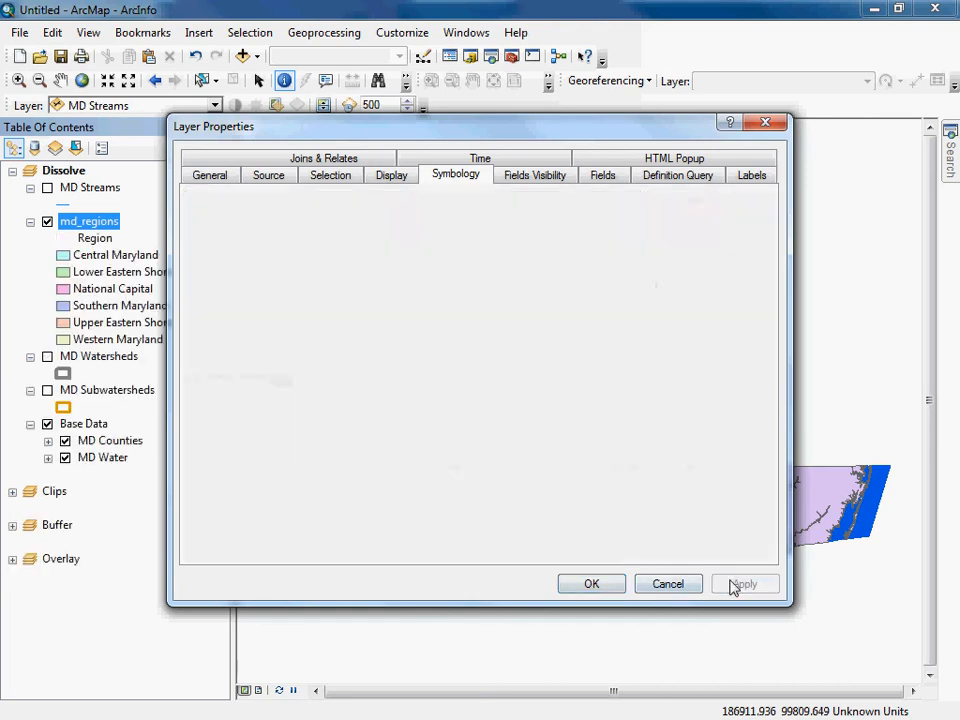
pyautogui.click(597, 583)
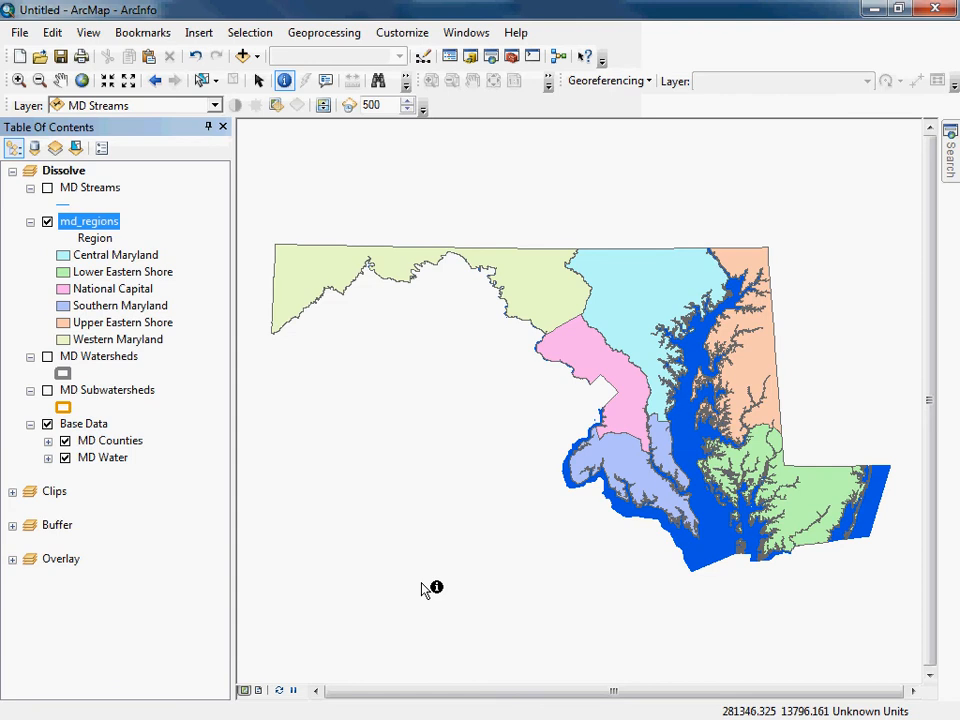
# Remove the md_regions layer from the Dissolve data frame.
pyautogui.click(95, 442)
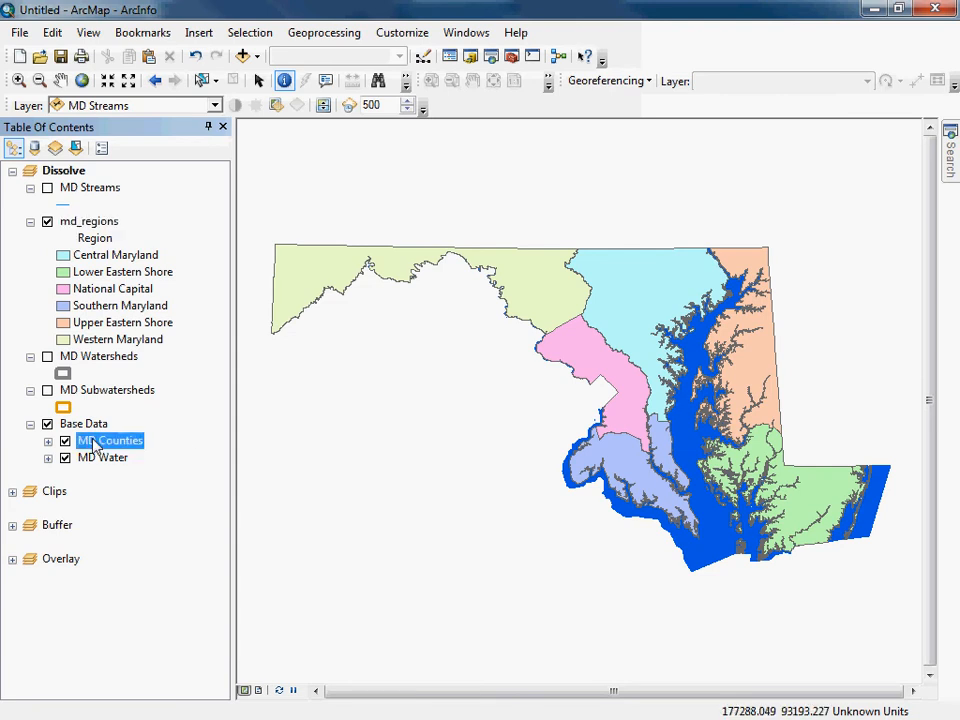
pyautogui.click(100, 222)
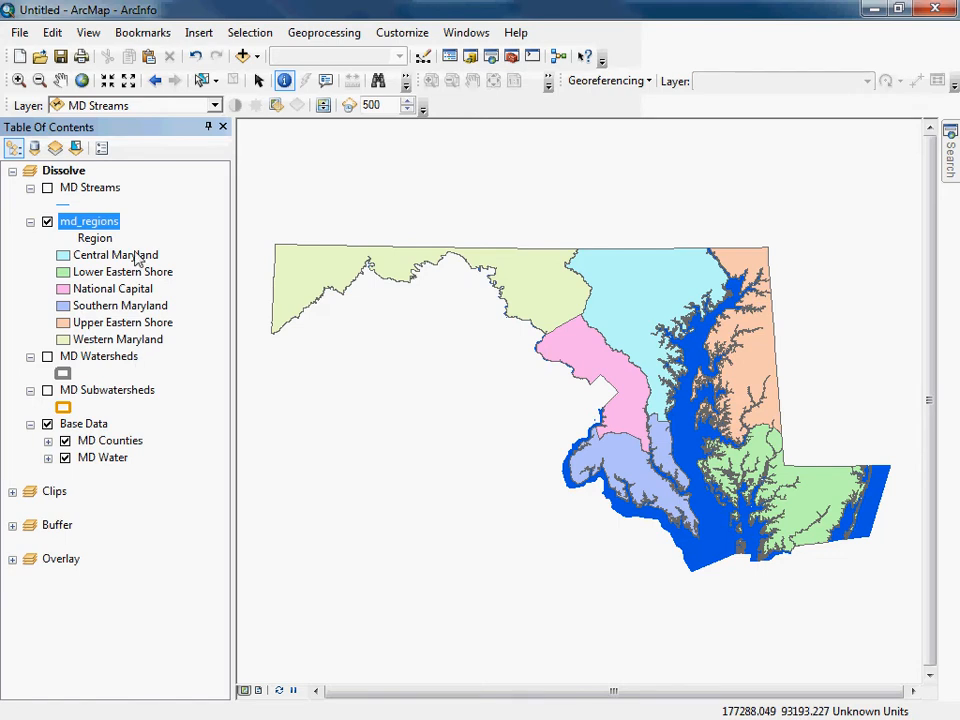
pyautogui.rightClick(97, 222)
pyautogui.click(128, 257)
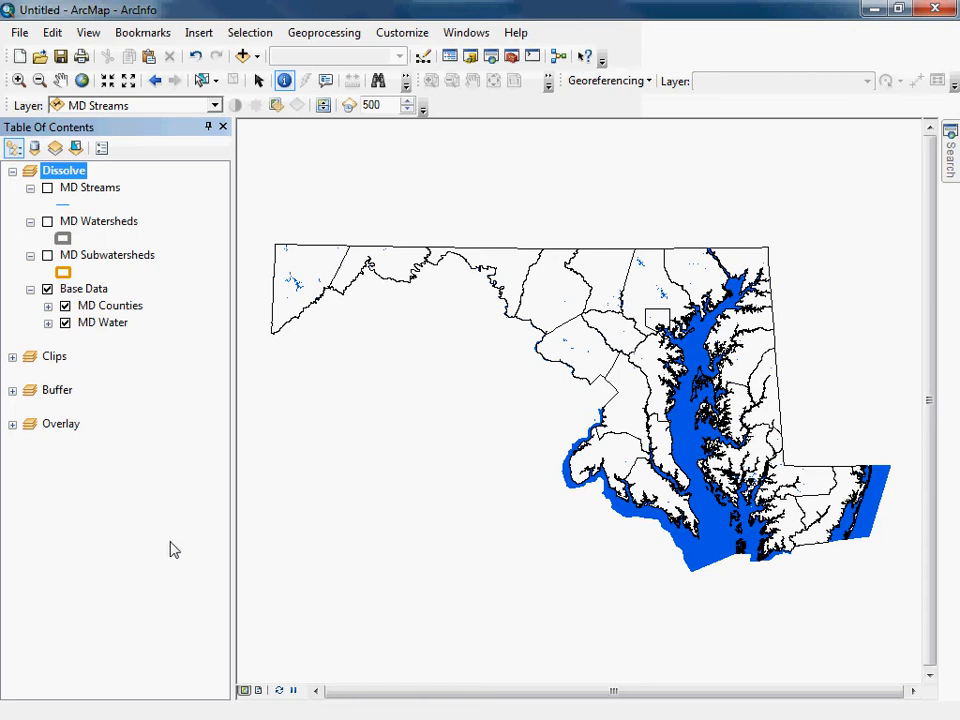
# Display the MD Watersheds layer over the counties around the northern end of the bay.
pyautogui.click(24, 83)
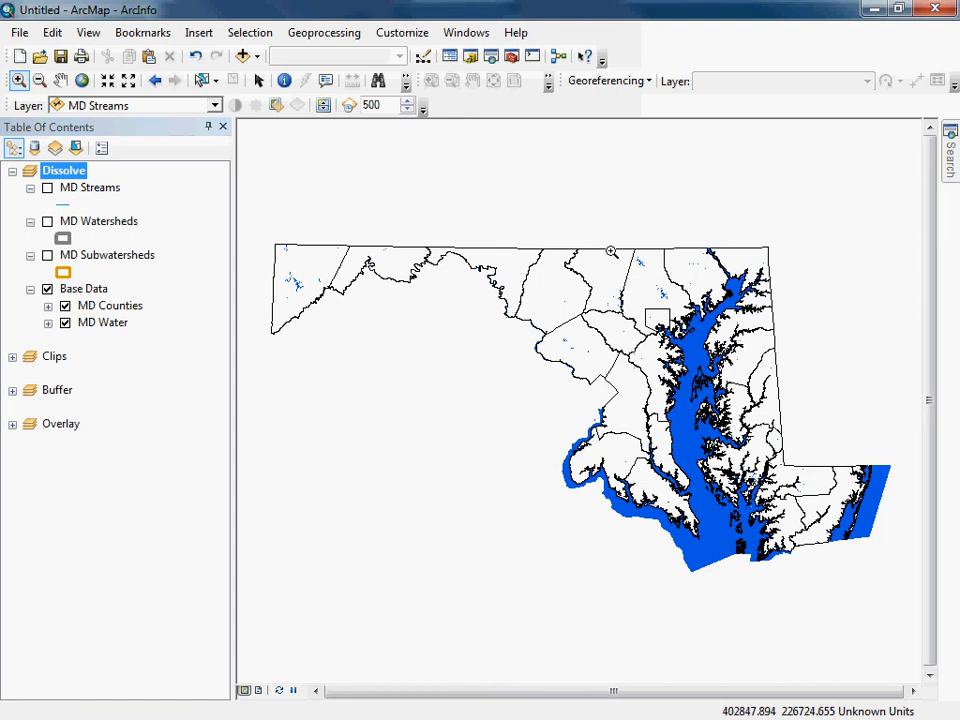
pyautogui.moveTo(613, 239); pyautogui.dragTo(705, 352)
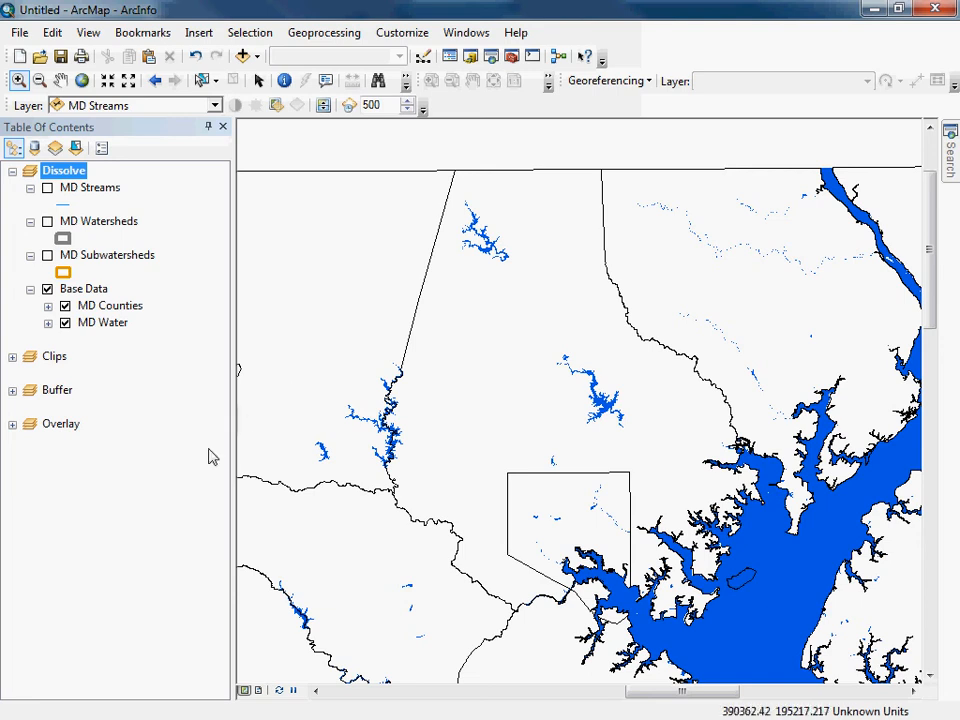
pyautogui.click(47, 221)
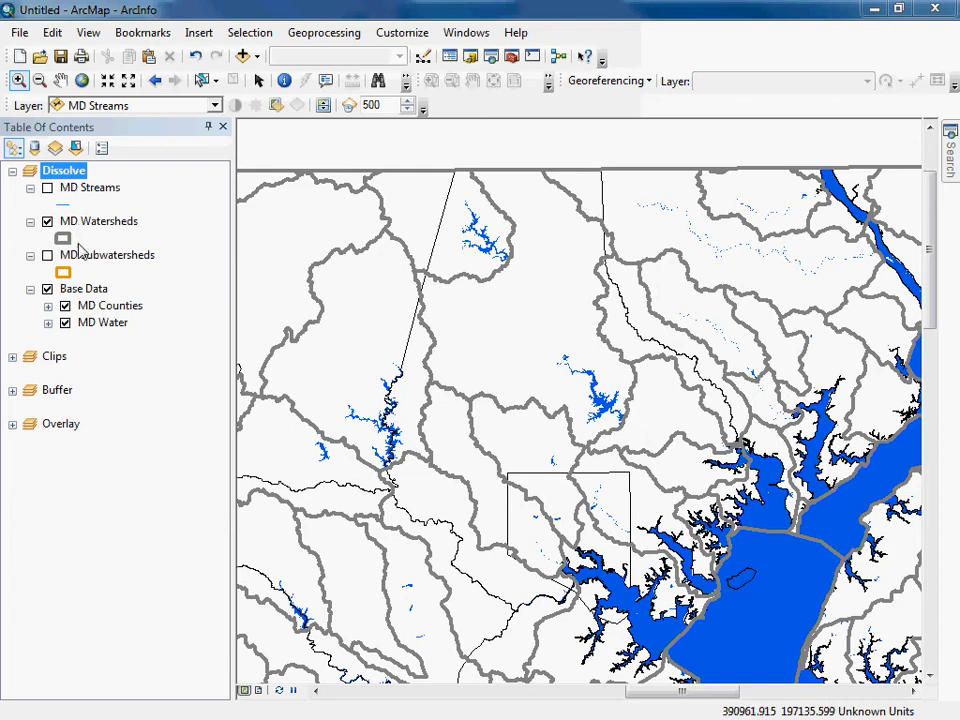
# Identify the large watershed polygon north of the bay, examine its MDE8NAME attribute, and close the results.
pyautogui.click(285, 80)
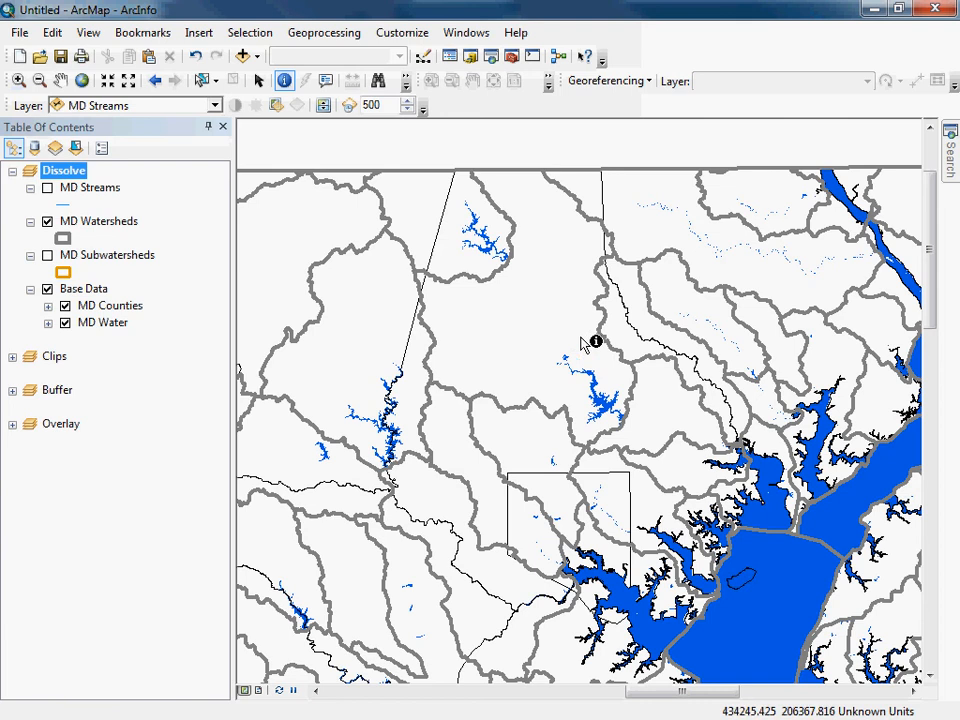
pyautogui.click(516, 322)
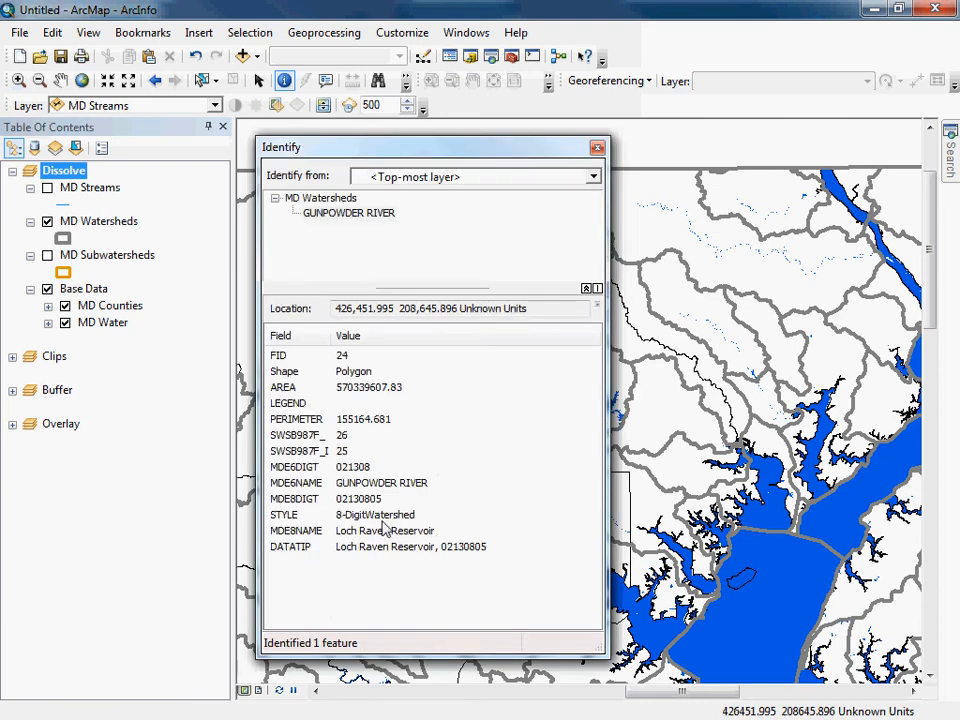
pyautogui.click(386, 530)
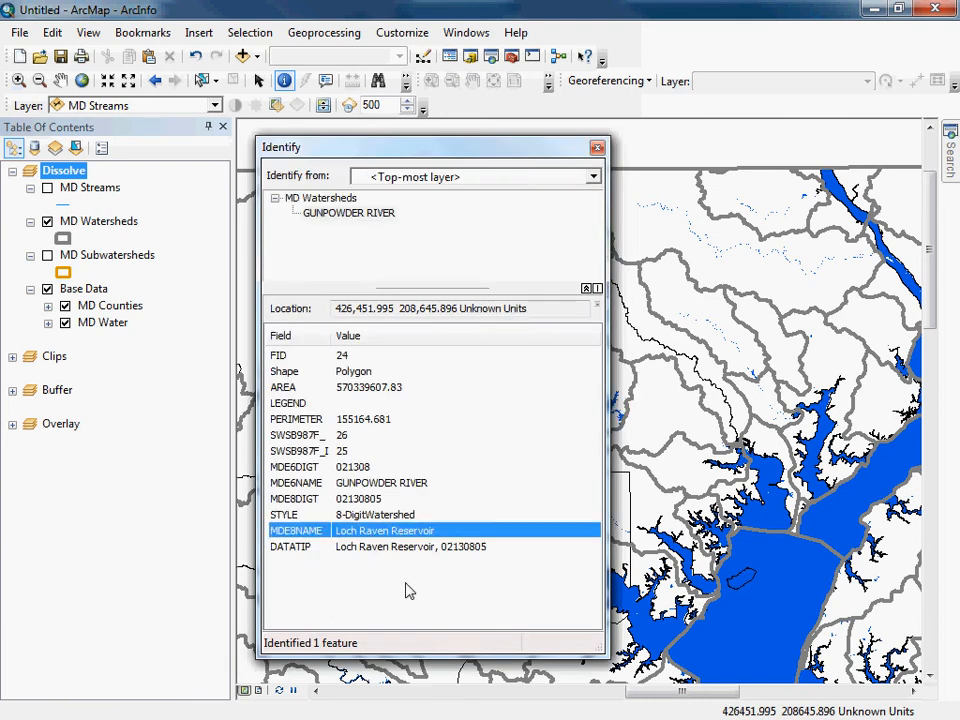
pyautogui.click(597, 147)
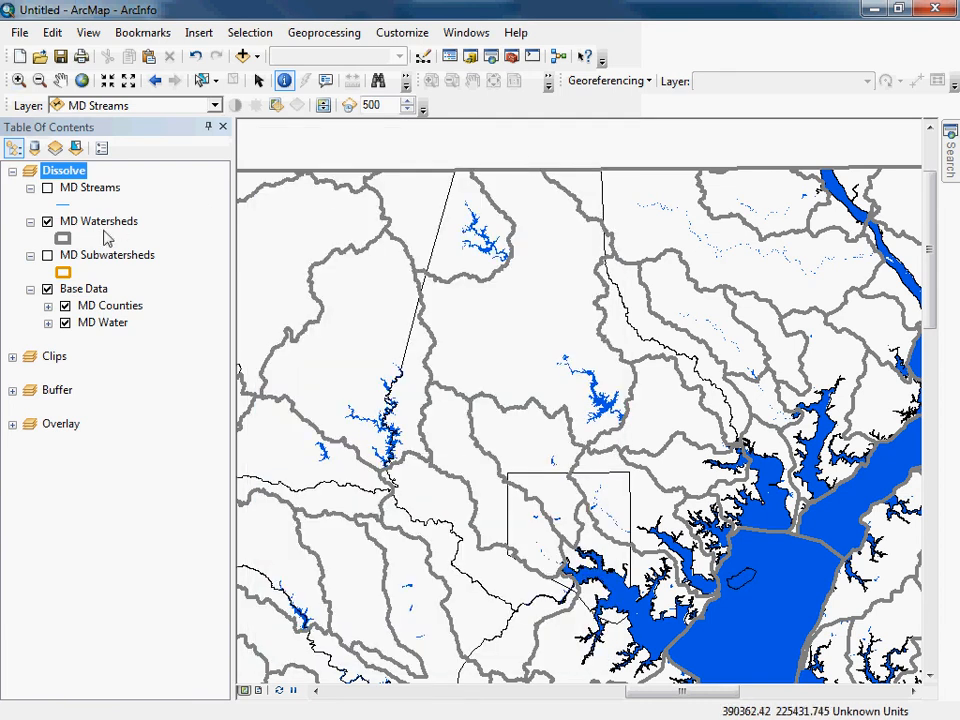
# Display the MD Subwatersheds layer together with MD Watersheds for a closer look at the identified watershed.
pyautogui.click(47, 255)
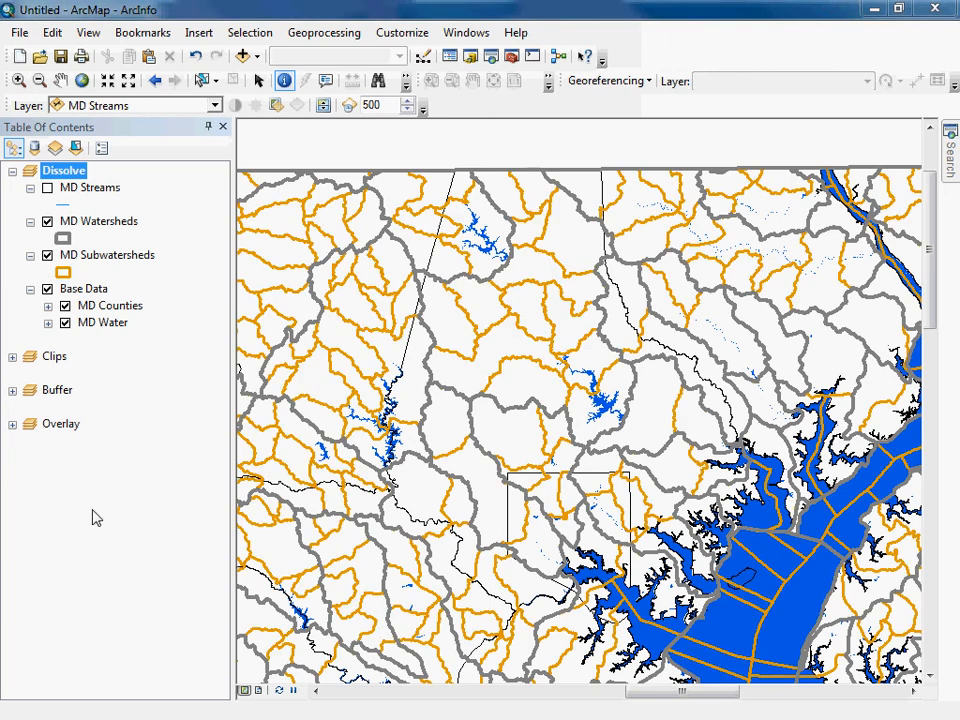
pyautogui.click(18, 80)
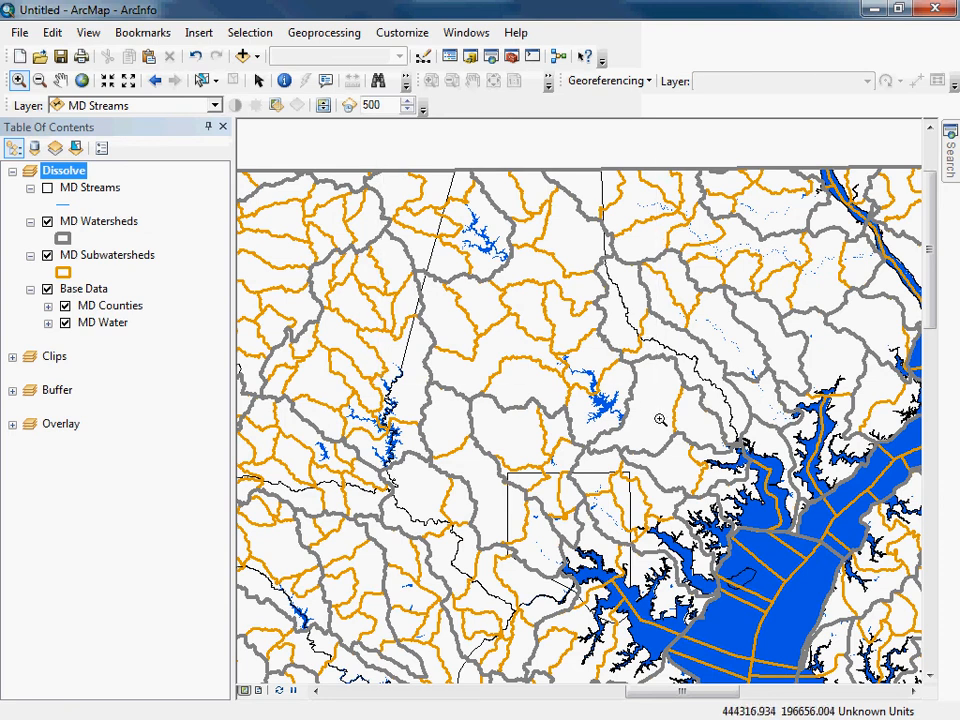
pyautogui.click(660, 465)
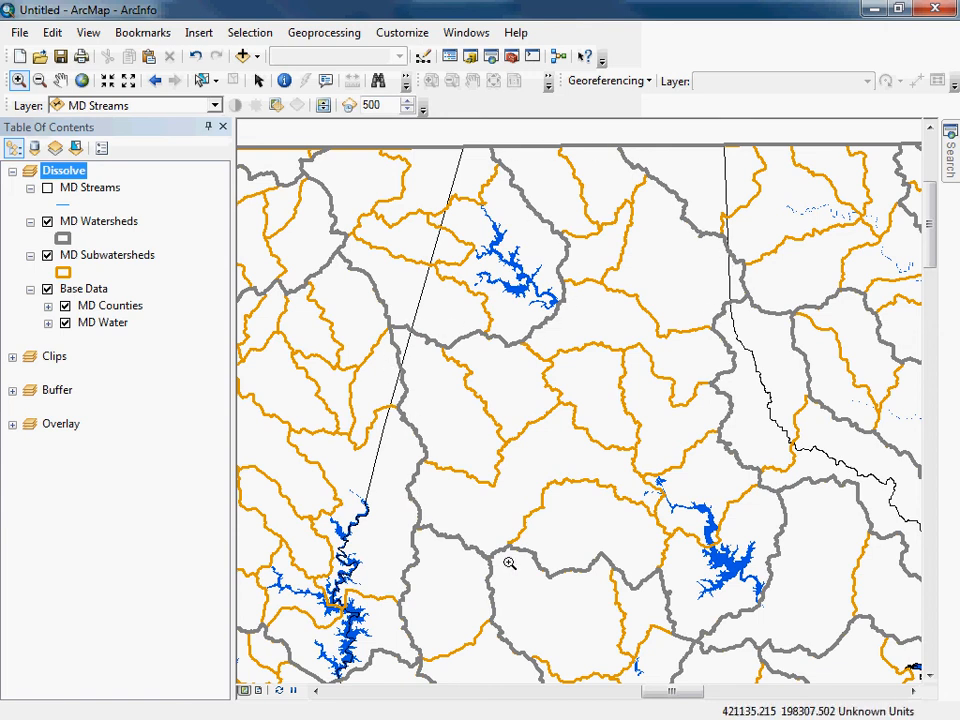
# Identify two subwatersheds within the large watershed using MD Subwatersheds as the source layer, examine their attributes, and close the results.
pyautogui.click(285, 80)
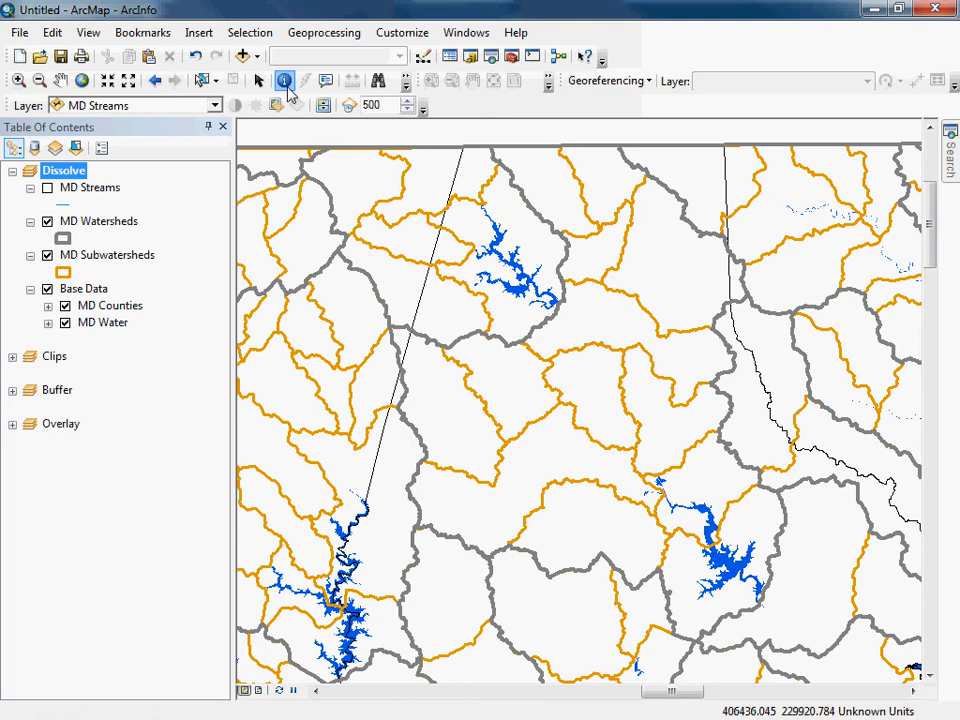
pyautogui.click(502, 375)
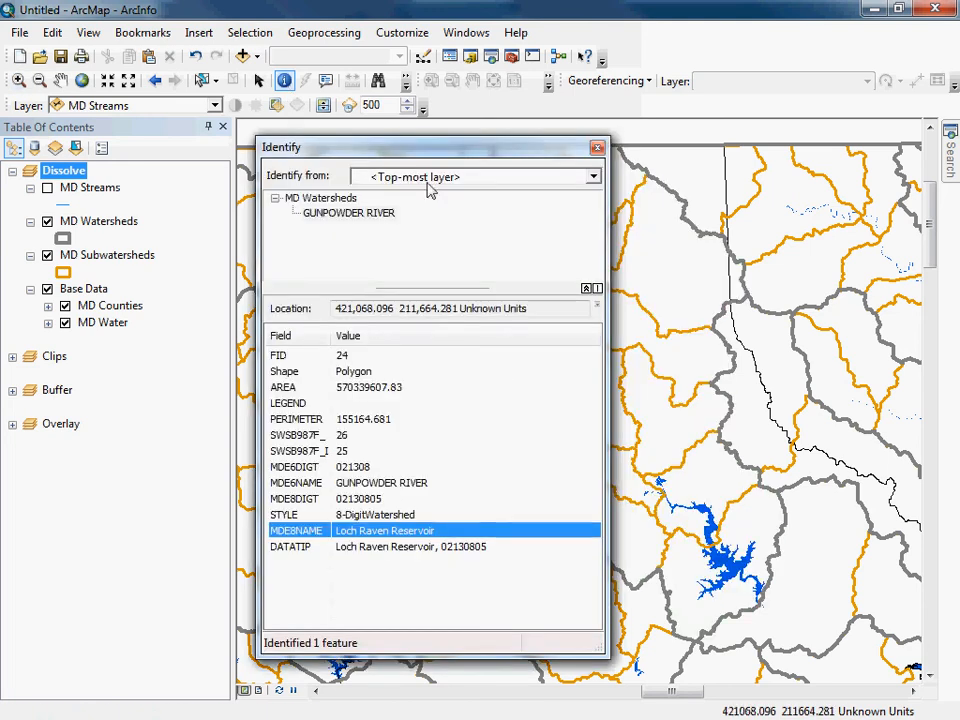
pyautogui.click(510, 178)
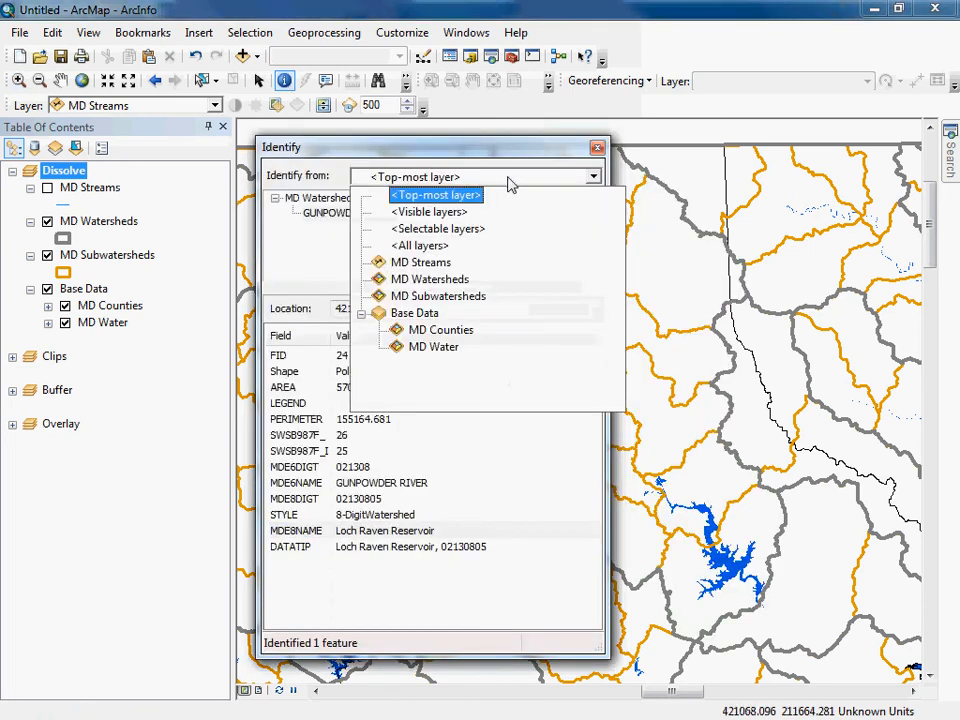
pyautogui.click(452, 297)
pyautogui.click(662, 259)
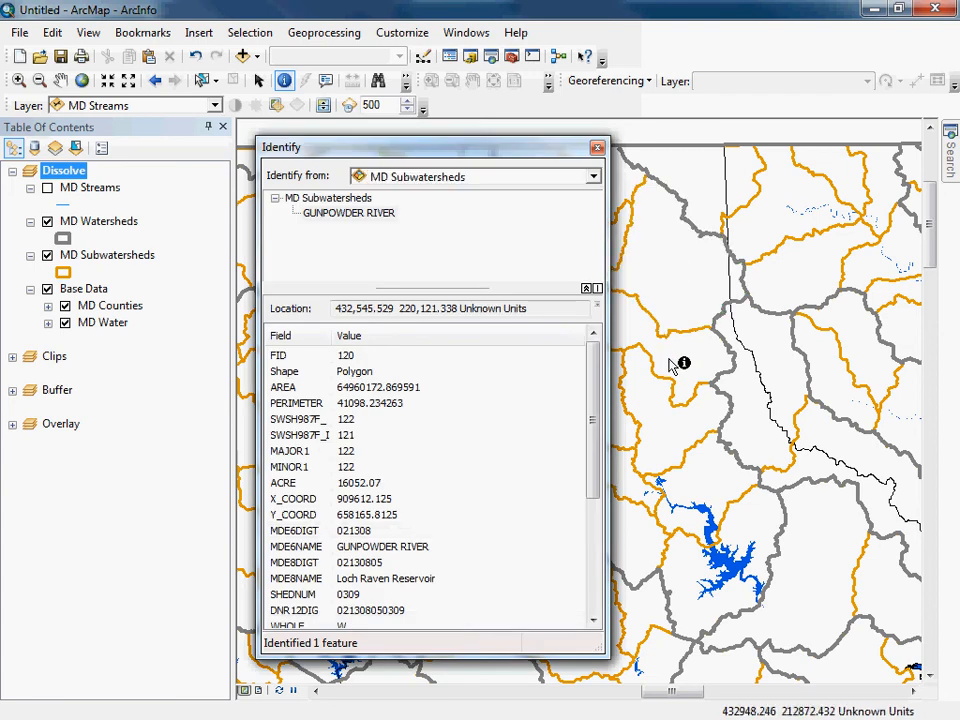
pyautogui.click(672, 363)
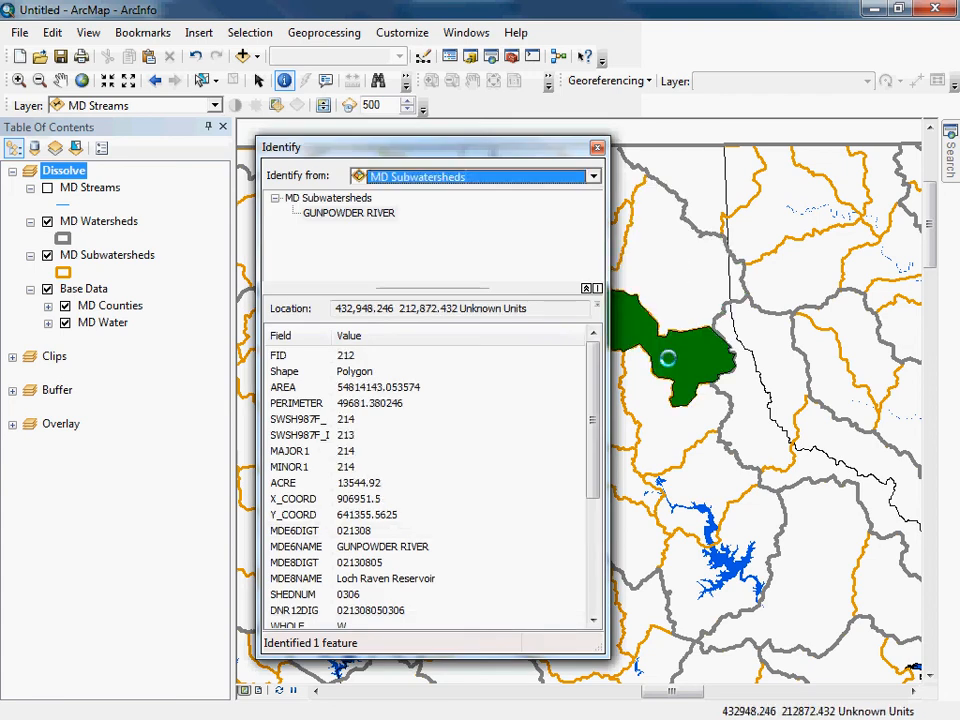
pyautogui.click(598, 149)
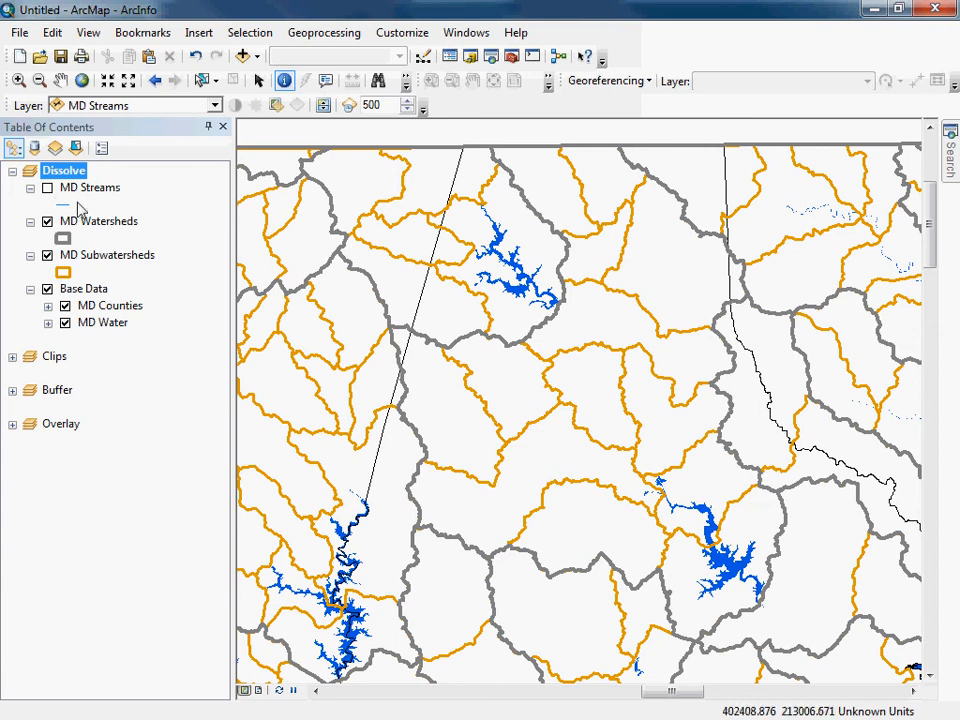
# Display the MD Streams layer over the watersheds, and remove that layer from the Dissolve data frame.
pyautogui.click(47, 188)
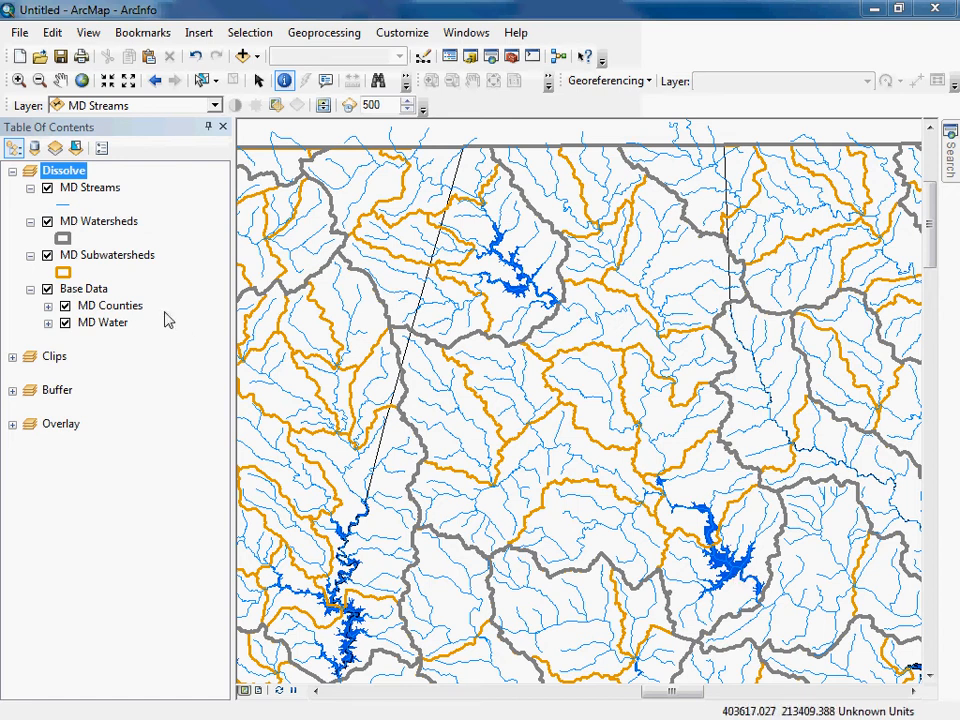
pyautogui.click(92, 195)
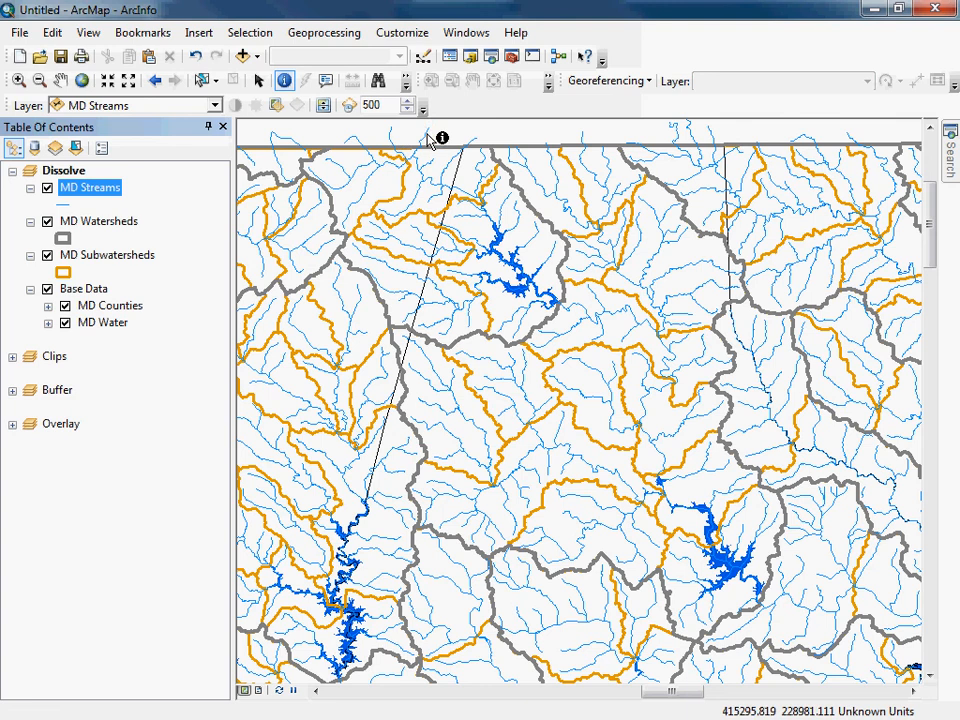
pyautogui.rightClick(72, 190)
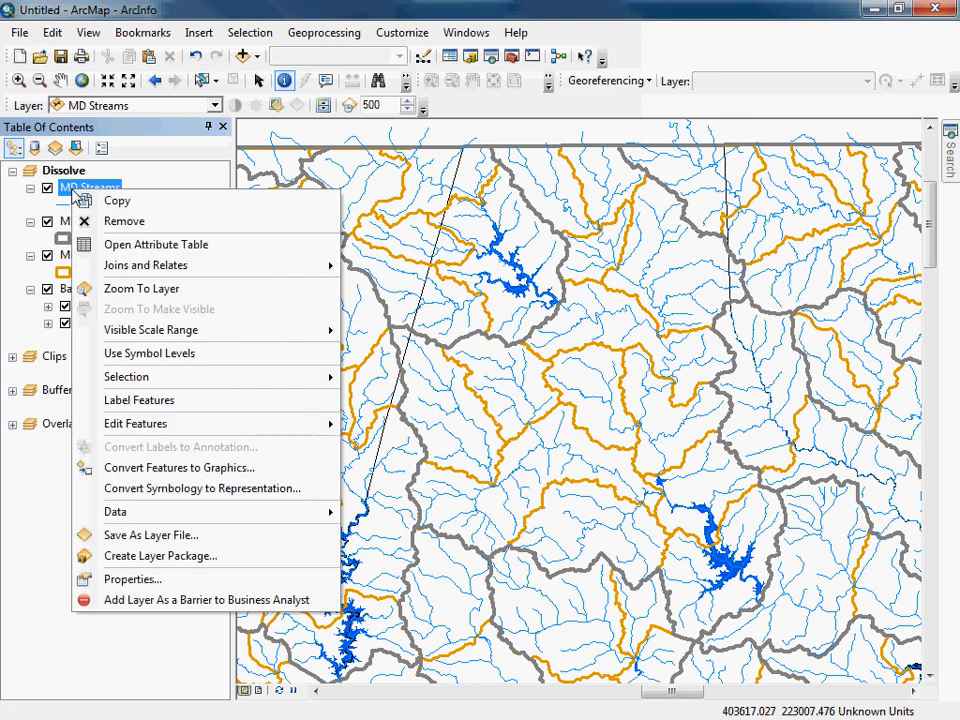
pyautogui.click(112, 222)
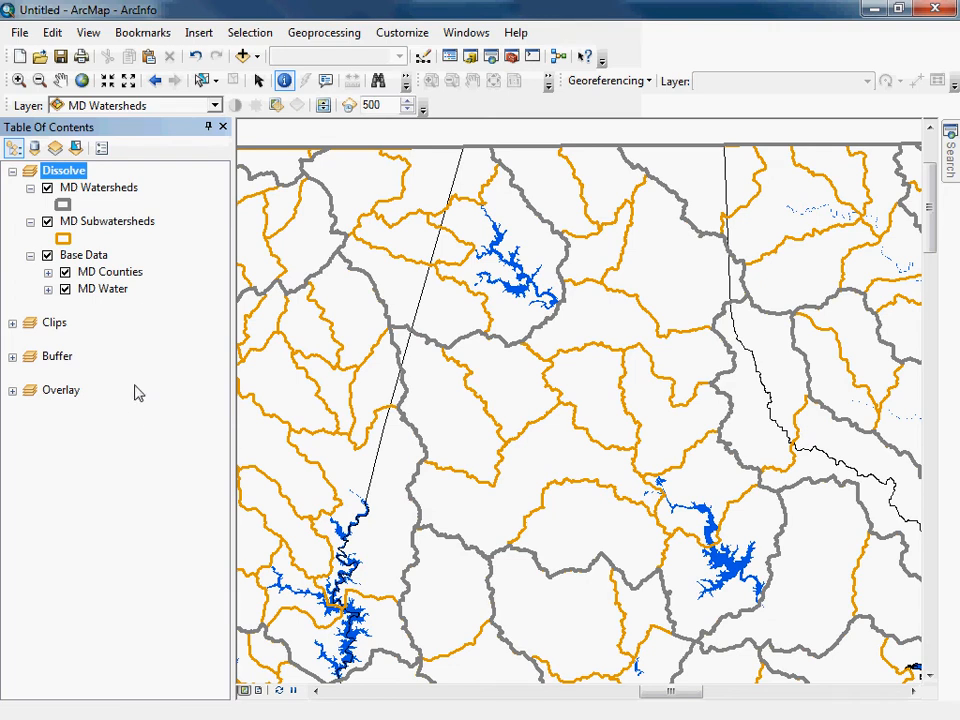
# Hide the Base Data group and compare the MD Watersheds and MD Subwatersheds boundaries up close where they should coincide.
pyautogui.click(47, 256)
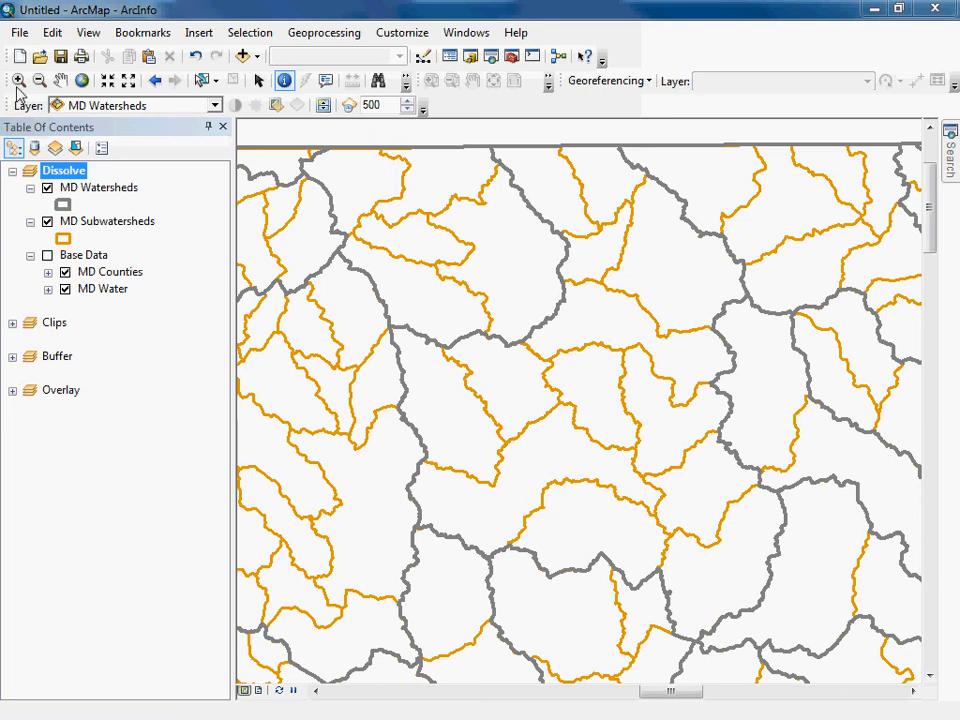
pyautogui.click(18, 80)
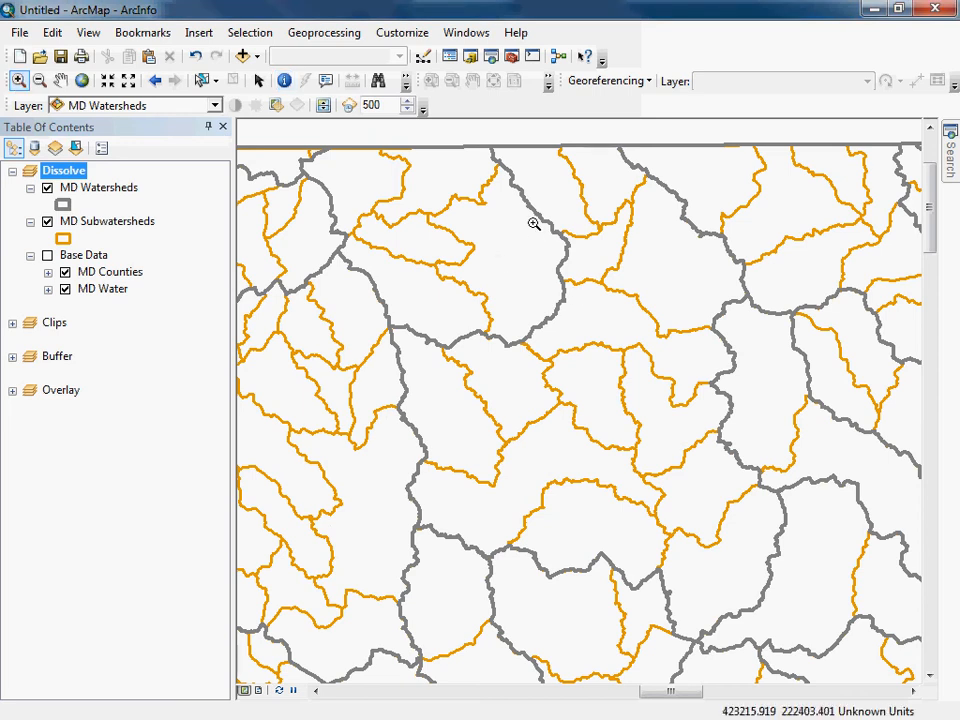
pyautogui.click(598, 277)
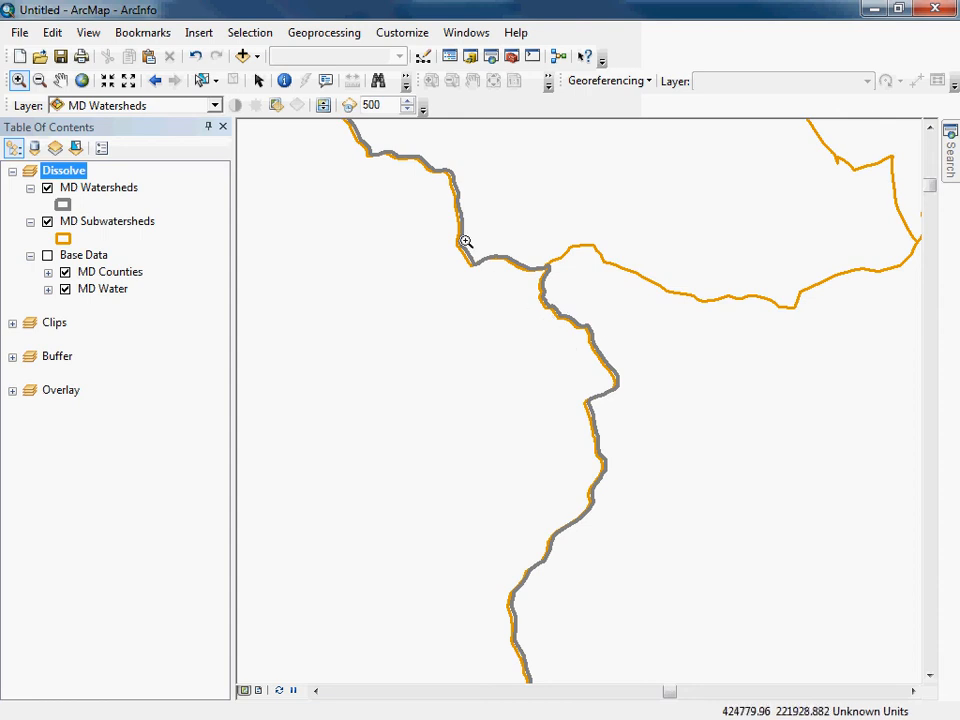
pyautogui.moveTo(439, 225); pyautogui.dragTo(675, 394)
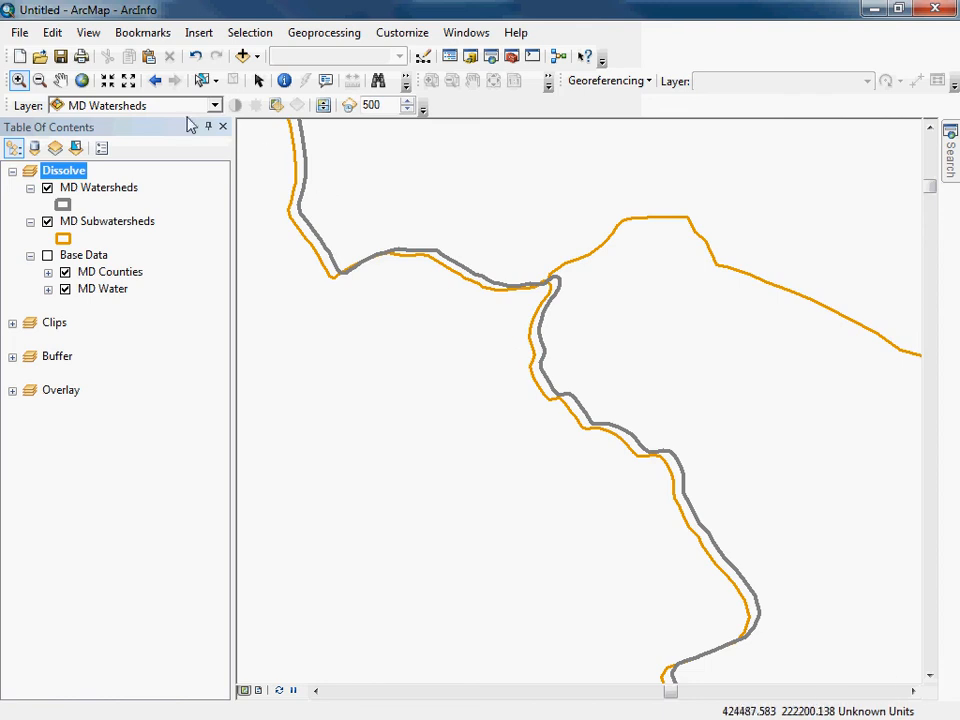
pyautogui.click(155, 82)
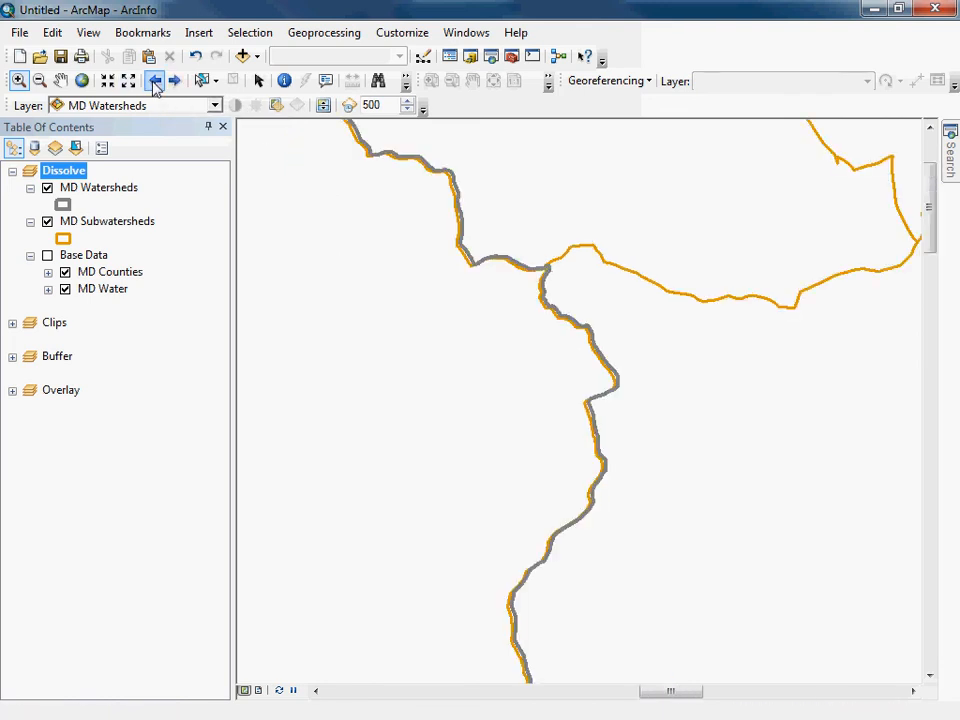
pyautogui.click(155, 82)
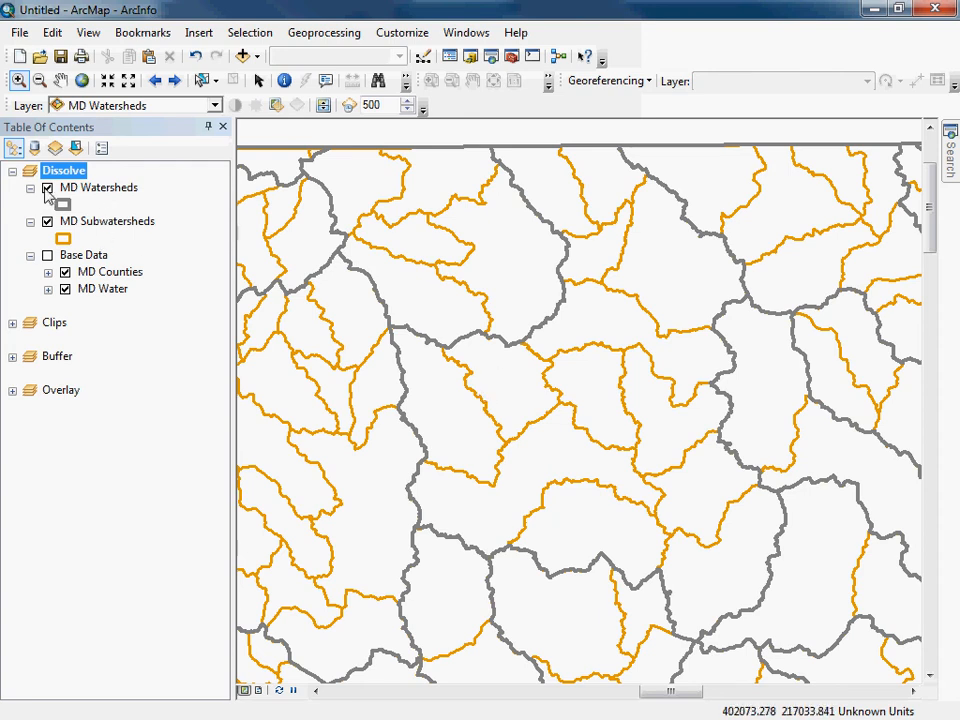
# Compare a second shared stretch of the watershed and subwatershed boundaries, and remove the MD Watersheds layer from the Dissolve data frame.
pyautogui.click(88, 192)
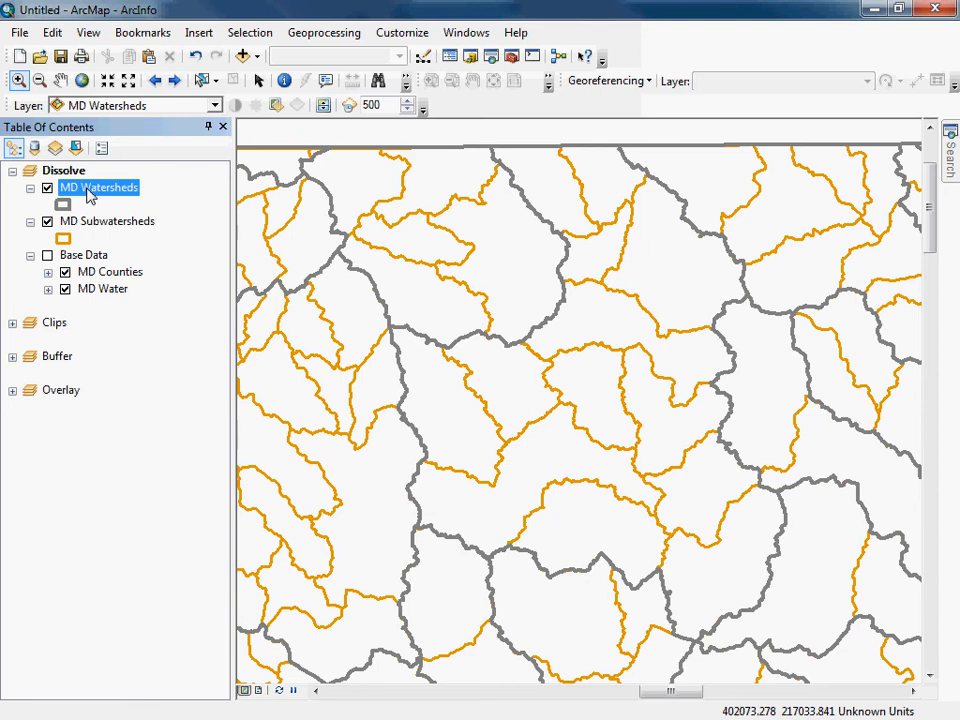
pyautogui.moveTo(462, 326); pyautogui.dragTo(504, 346)
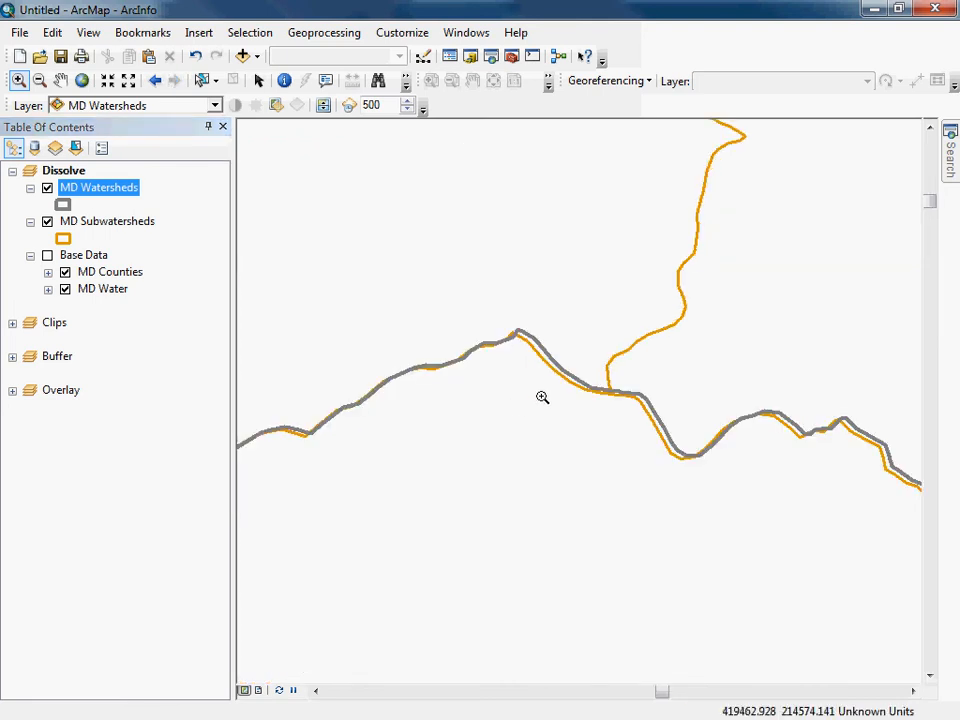
pyautogui.moveTo(482, 304); pyautogui.dragTo(698, 427)
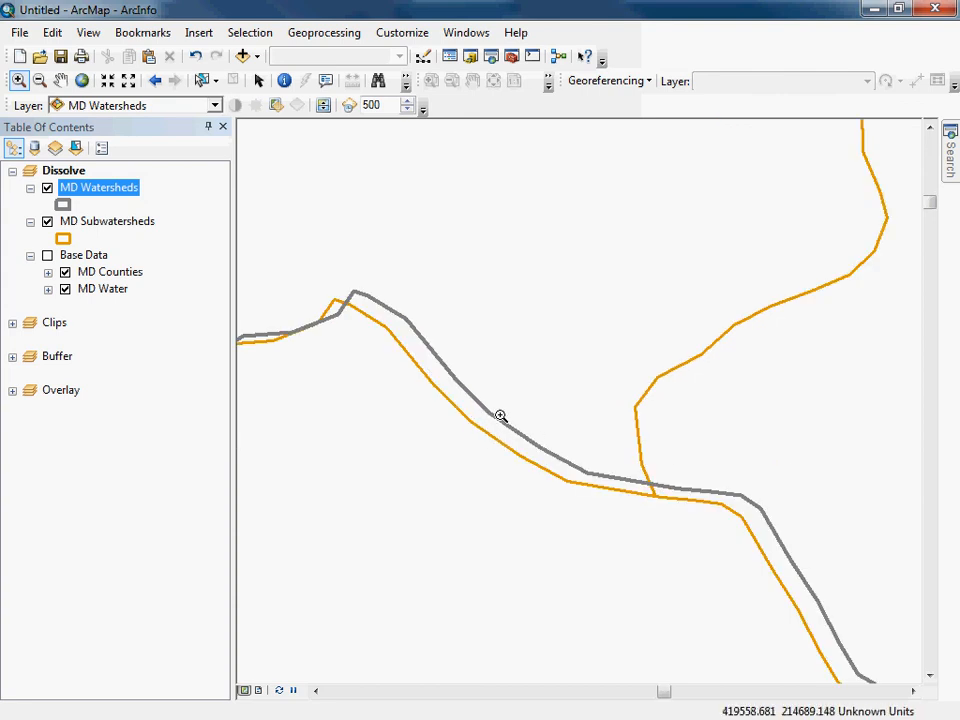
pyautogui.click(155, 81)
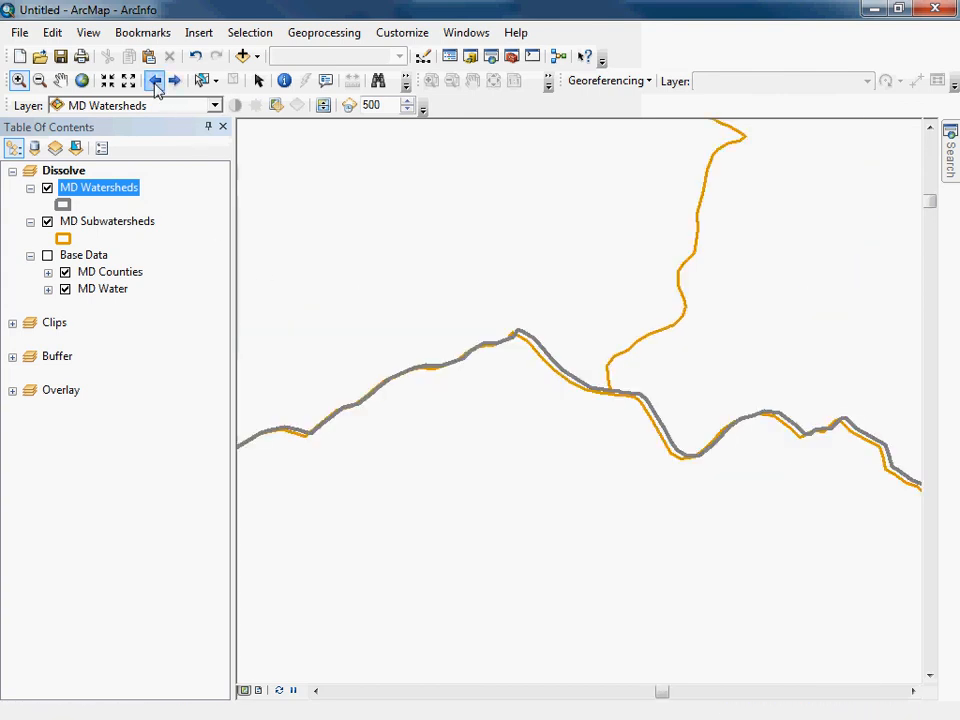
pyautogui.rightClick(104, 196)
pyautogui.click(152, 229)
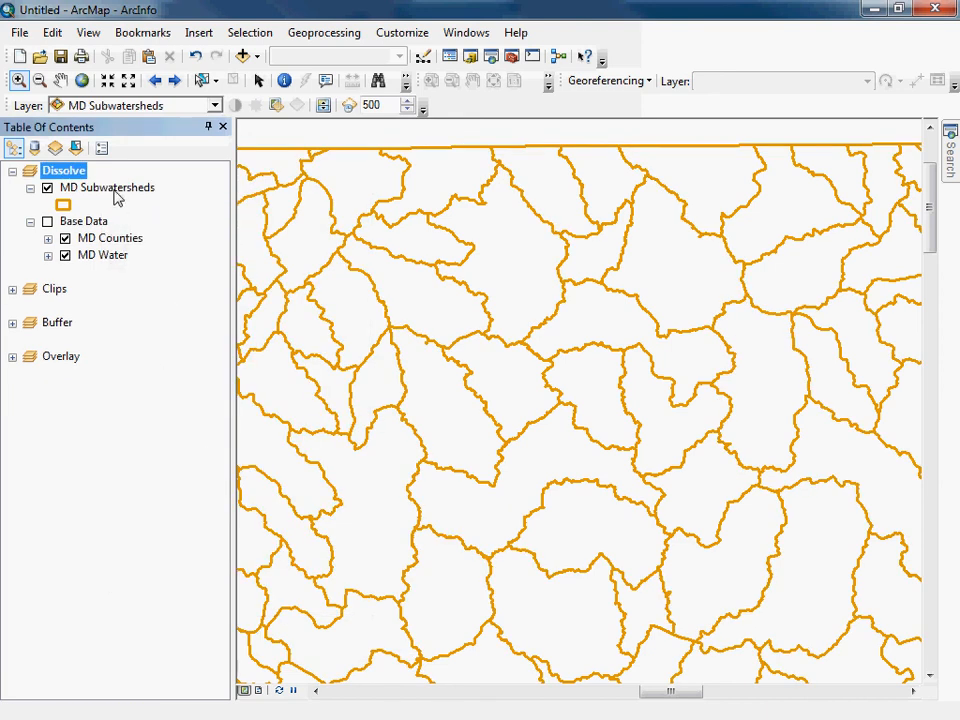
# Examine the MDE8NAME column in the MD Subwatersheds attribute table, and close the table.
pyautogui.click(116, 192)
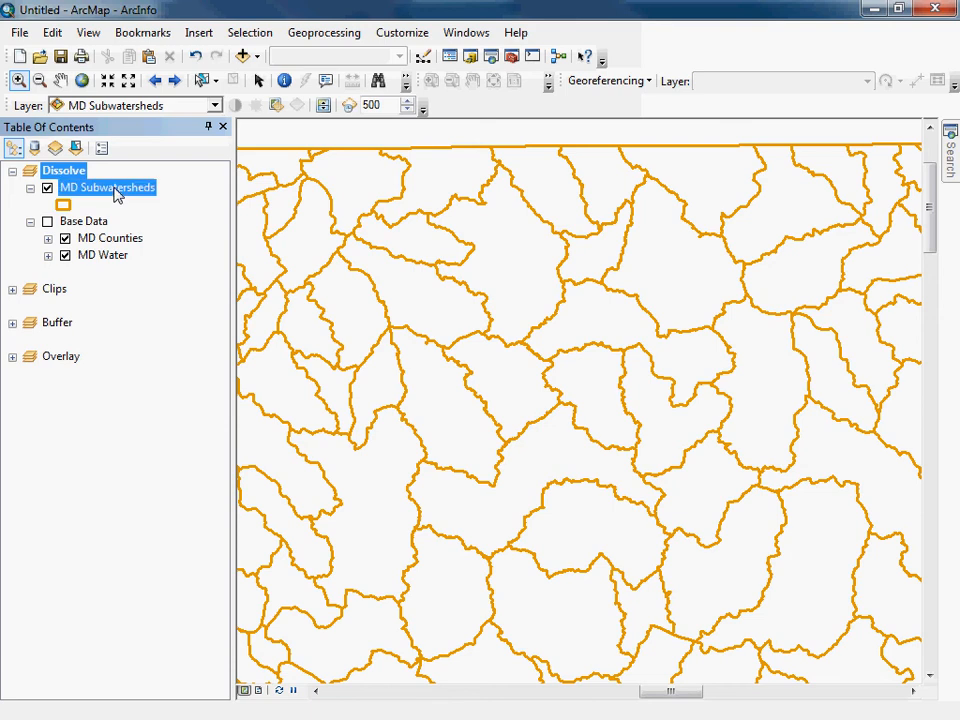
pyautogui.rightClick(115, 190)
pyautogui.click(152, 246)
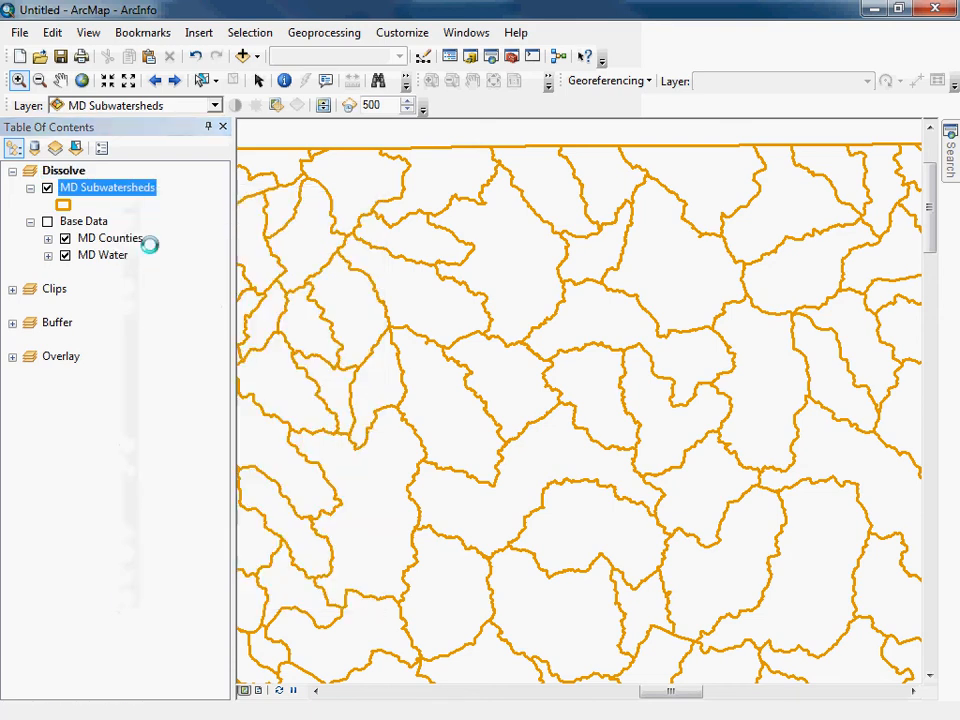
pyautogui.moveTo(367, 513); pyautogui.dragTo(681, 521)
pyautogui.click(255, 232)
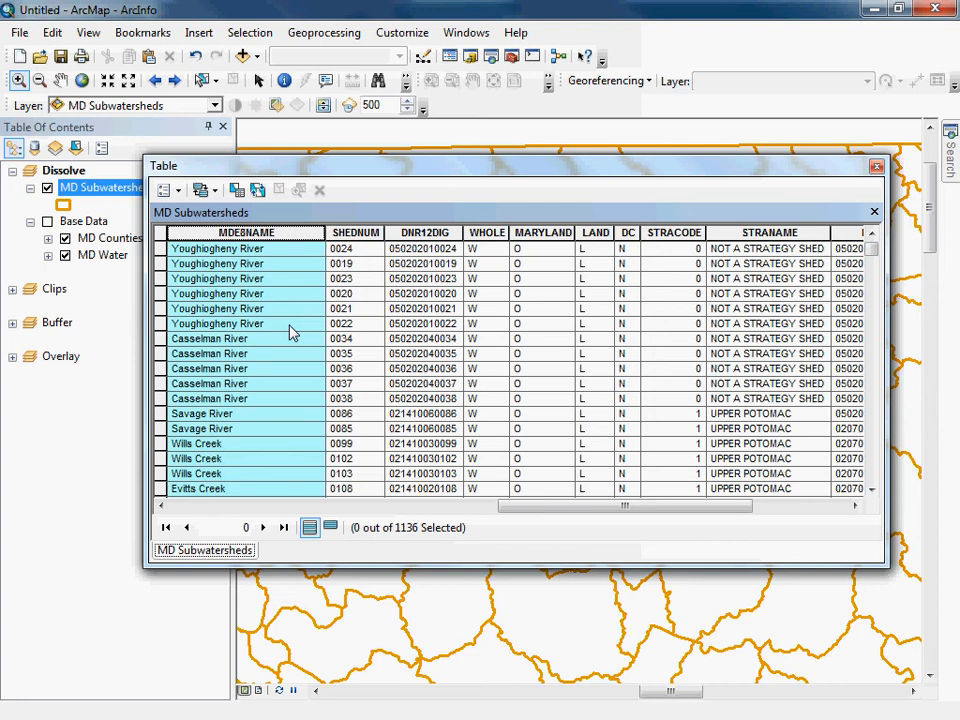
pyautogui.click(874, 166)
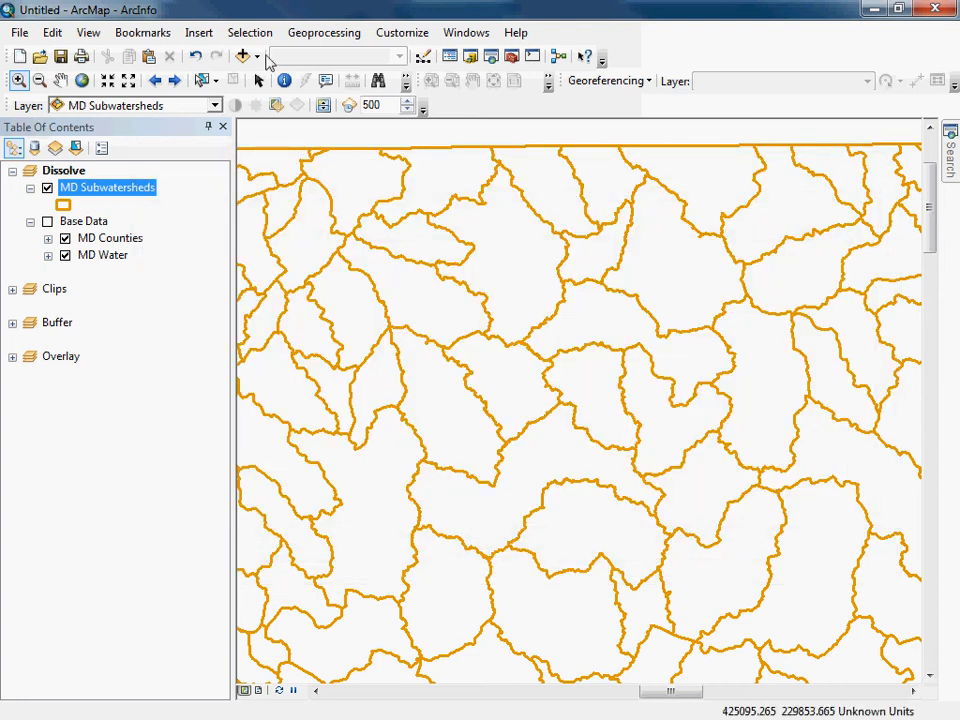
# Start a Select By Attributes query on MD Subwatersheds with the expression "MDE8NAME" = and list the field's unique values.
pyautogui.click(252, 33)
pyautogui.click(270, 54)
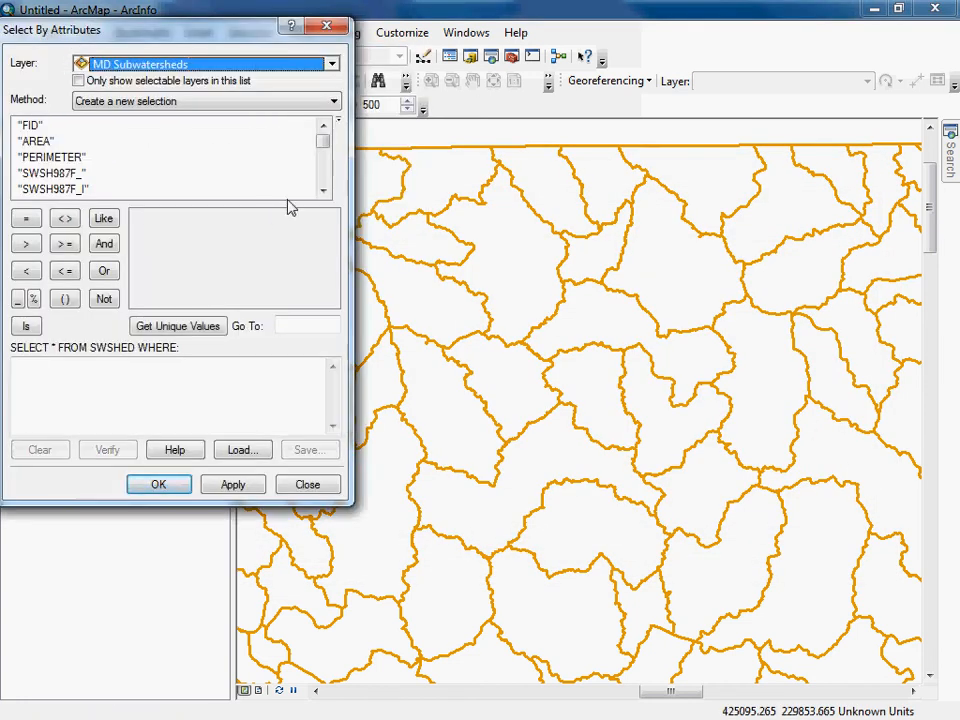
pyautogui.moveTo(235, 30); pyautogui.dragTo(266, 73)
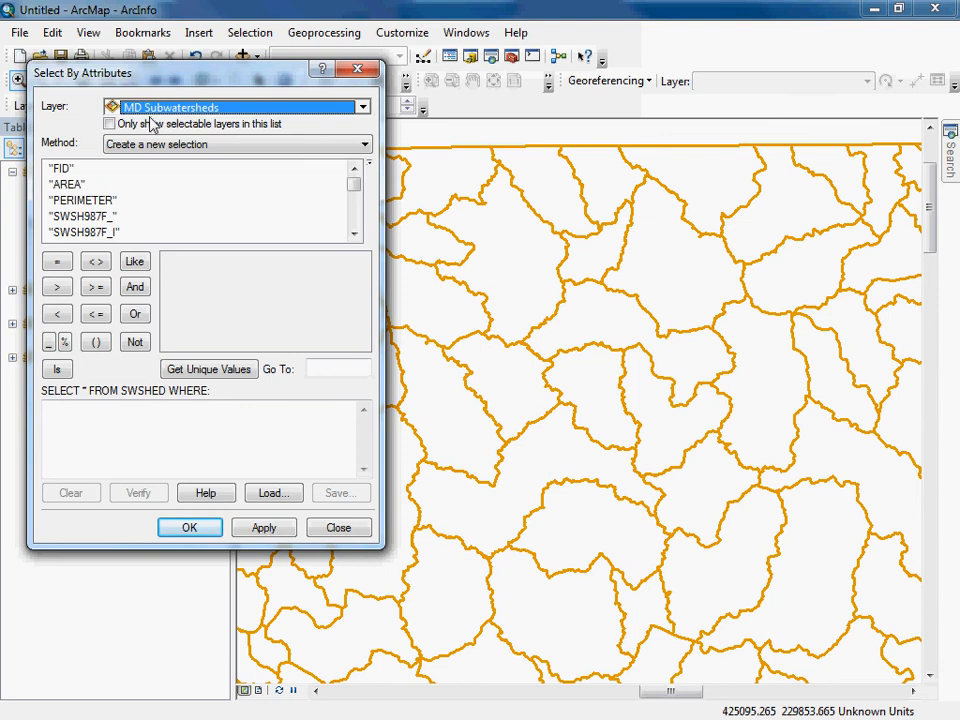
pyautogui.moveTo(355, 182); pyautogui.dragTo(356, 208)
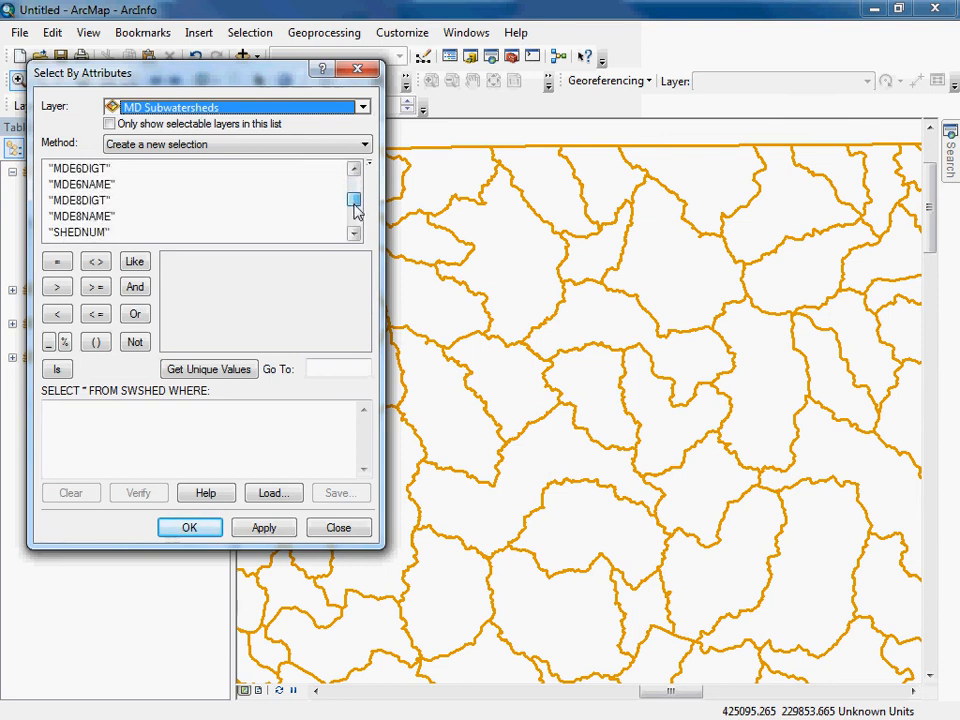
pyautogui.doubleClick(90, 217)
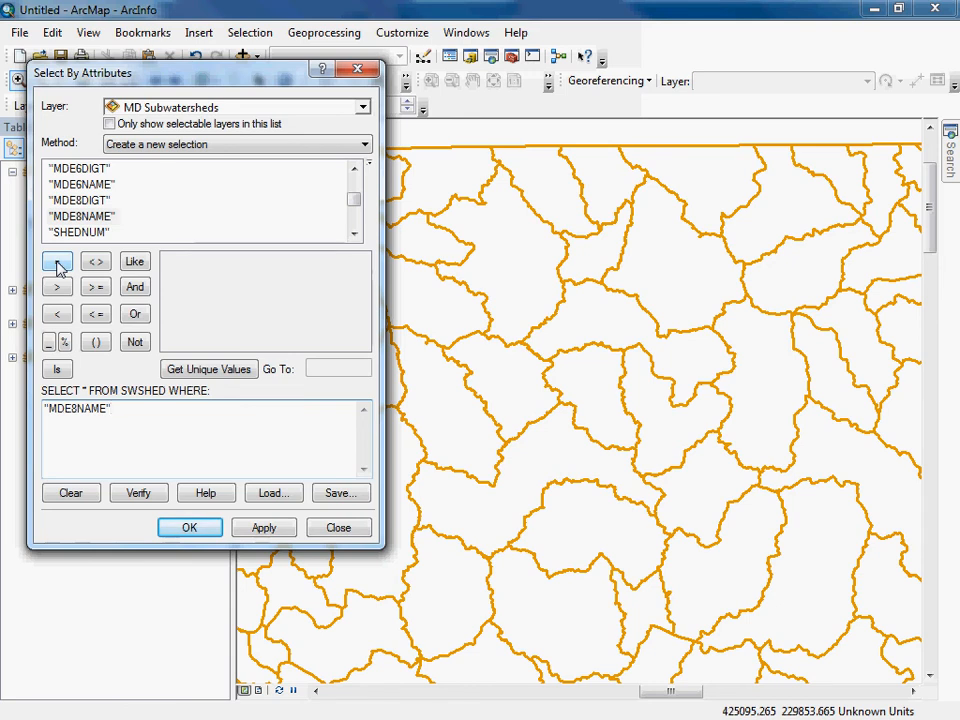
pyautogui.click(58, 262)
pyautogui.click(213, 369)
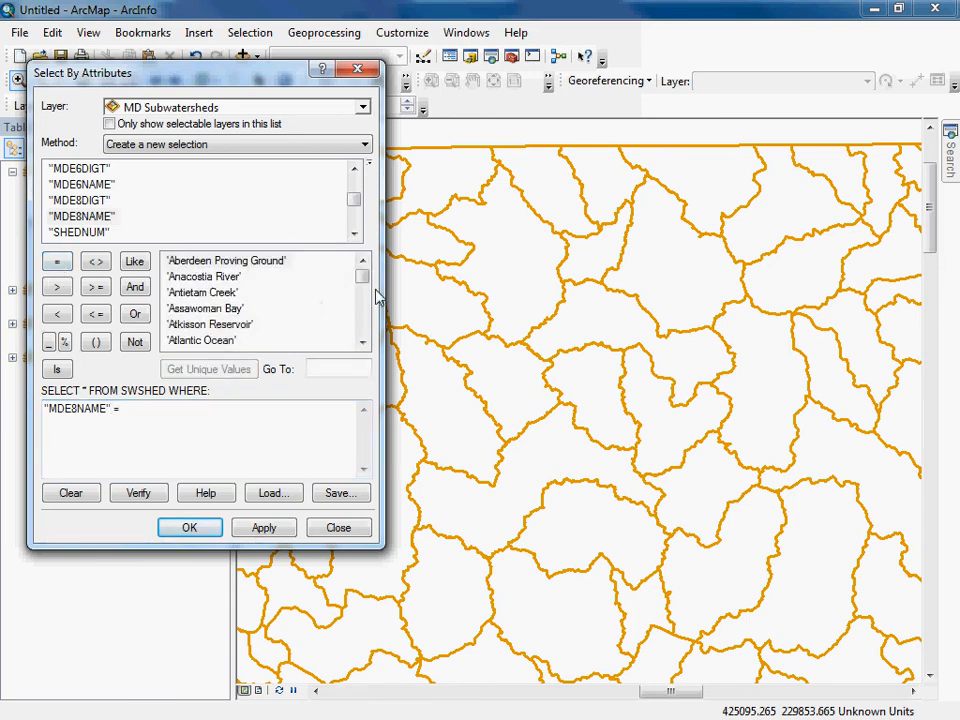
# Complete the selection expression with the unique value 'Loch Raven Reservoir'.
pyautogui.moveTo(364, 279); pyautogui.dragTo(368, 290)
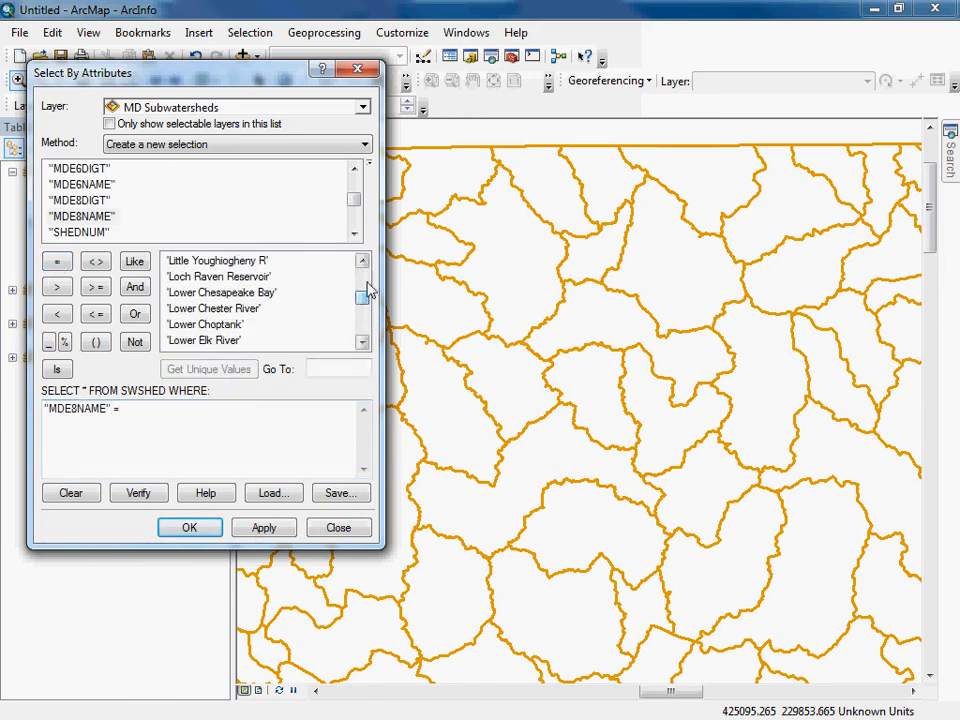
pyautogui.click(364, 264)
pyautogui.click(364, 264)
pyautogui.click(364, 264)
pyautogui.click(364, 264)
pyautogui.click(364, 264)
pyautogui.click(364, 264)
pyautogui.click(364, 264)
pyautogui.click(364, 264)
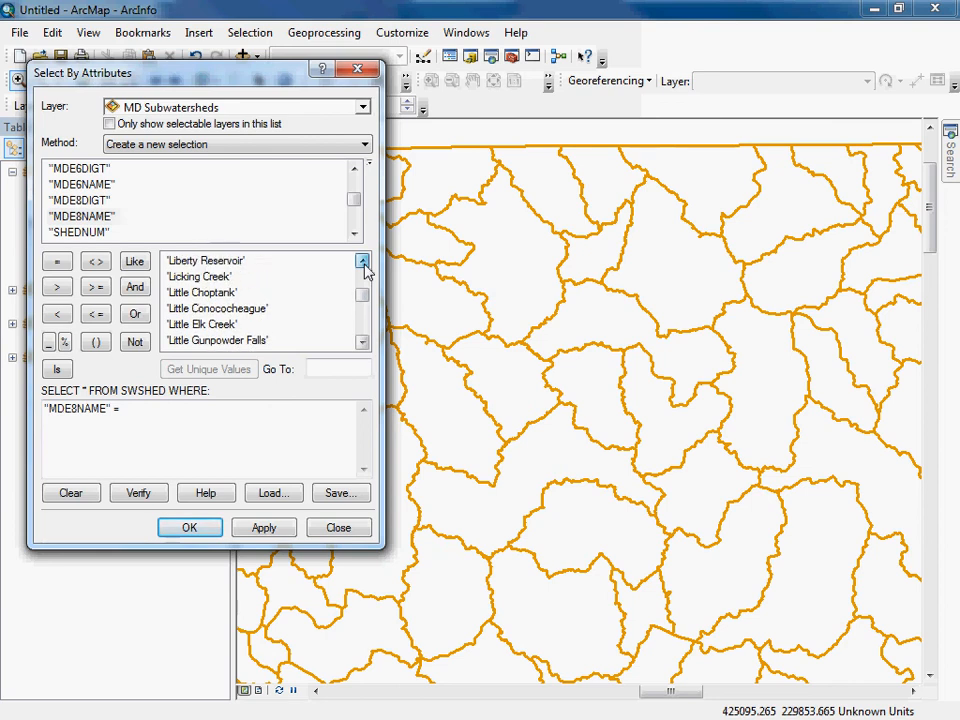
pyautogui.click(364, 264)
pyautogui.click(364, 264)
pyautogui.click(364, 264)
pyautogui.click(364, 264)
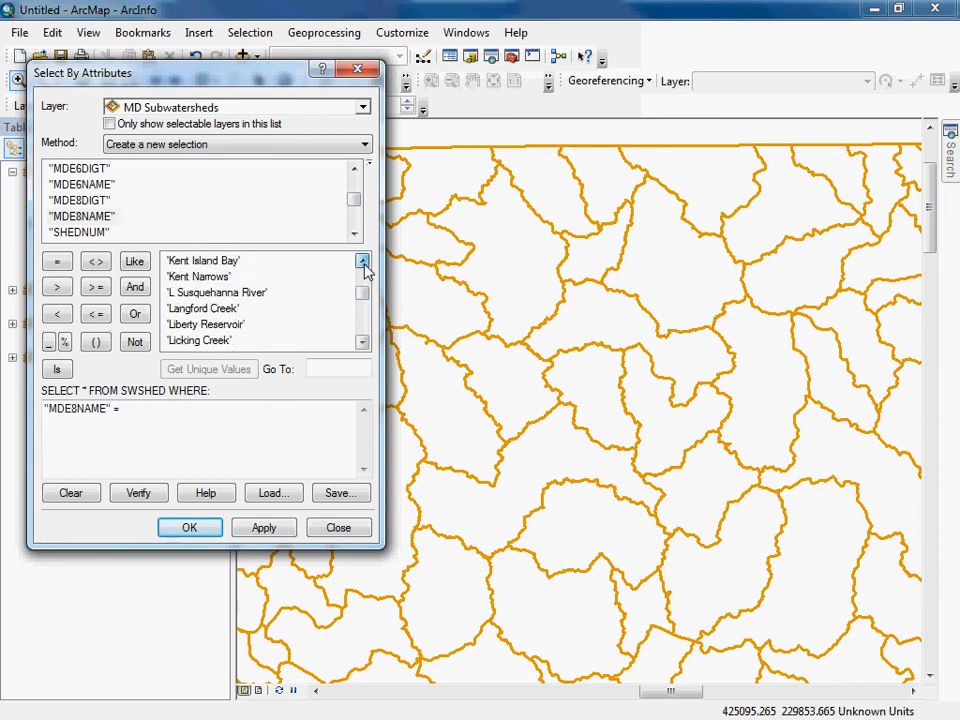
pyautogui.click(364, 343)
pyautogui.click(364, 343)
pyautogui.click(364, 343)
pyautogui.doubleClick(364, 343)
pyautogui.click(364, 343)
pyautogui.click(364, 343)
pyautogui.click(364, 343)
pyautogui.click(364, 343)
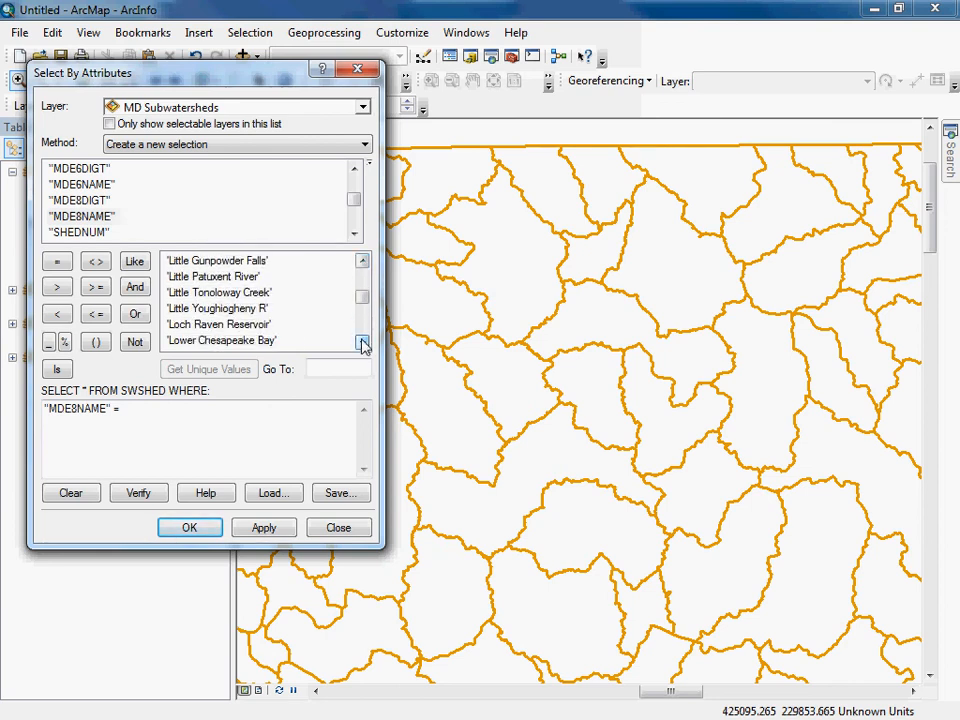
pyautogui.doubleClick(215, 324)
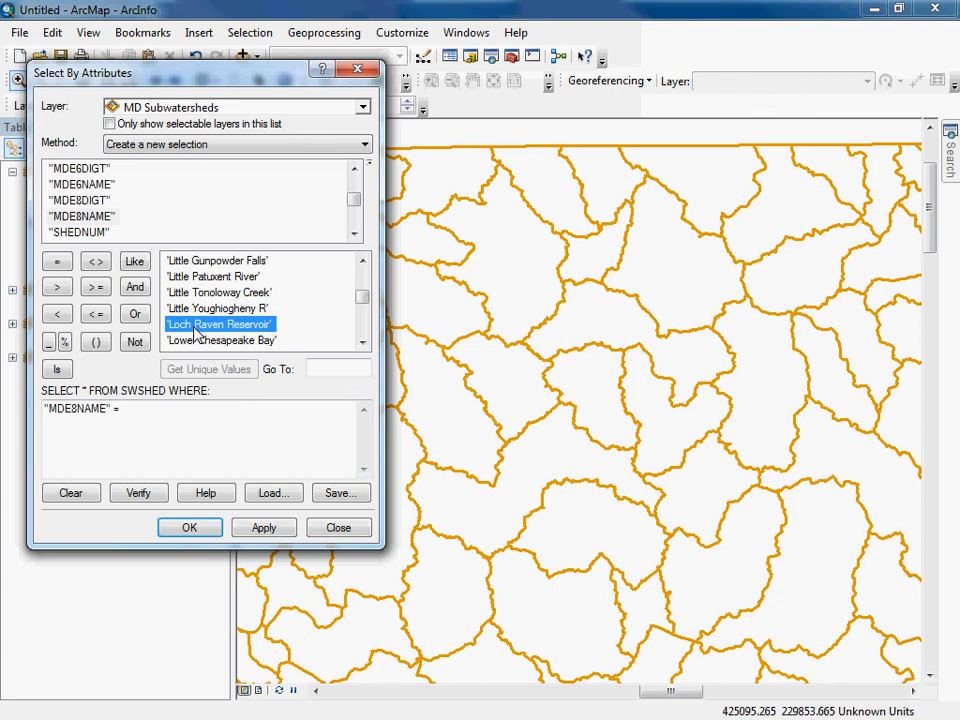
# Run the Loch Raven Reservoir query on MD Subwatersheds and create a layer from the selected features.
pyautogui.click(270, 531)
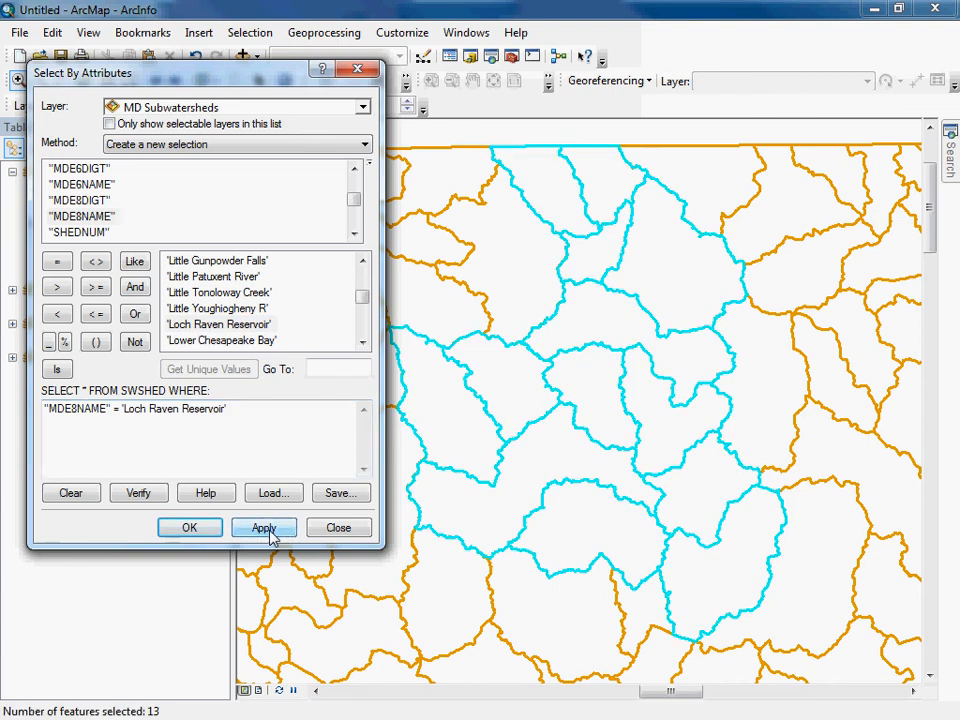
pyautogui.click(195, 528)
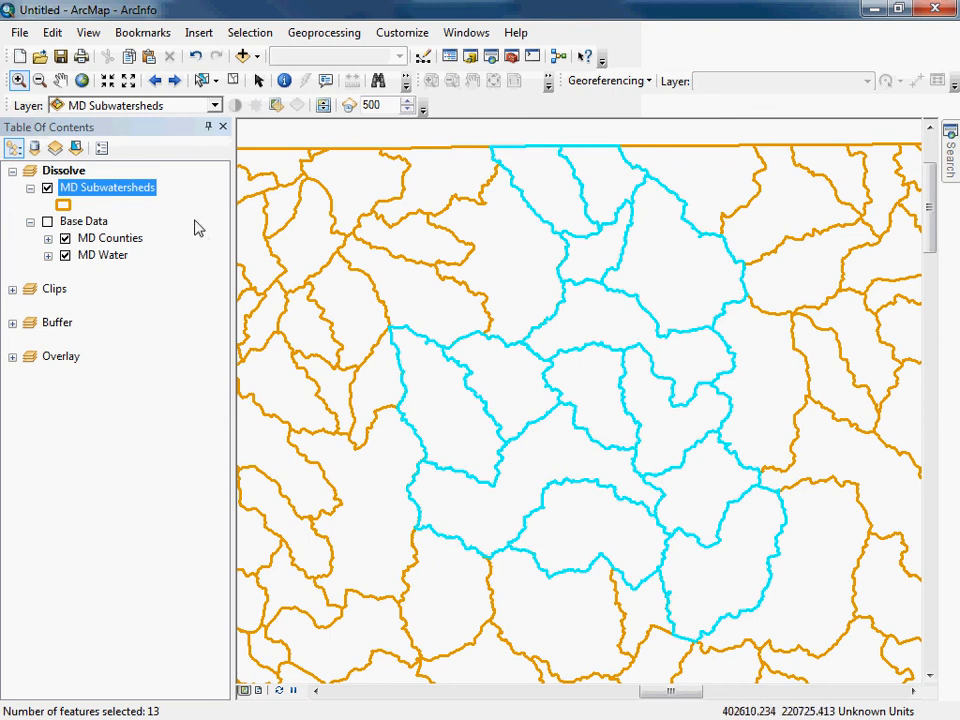
pyautogui.rightClick(123, 189)
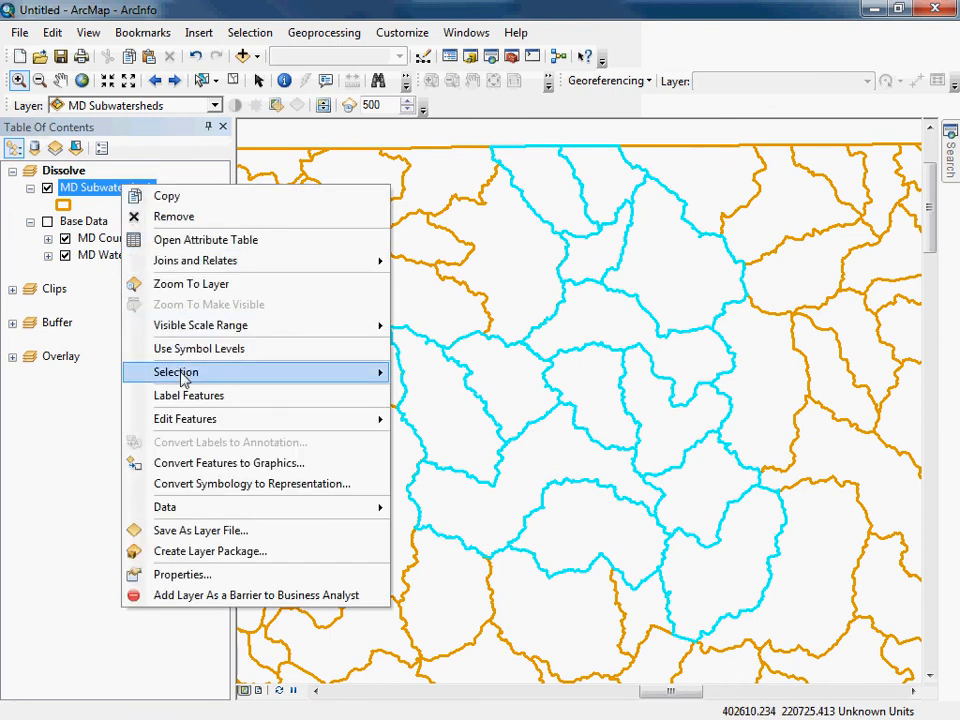
pyautogui.moveTo(272, 376)
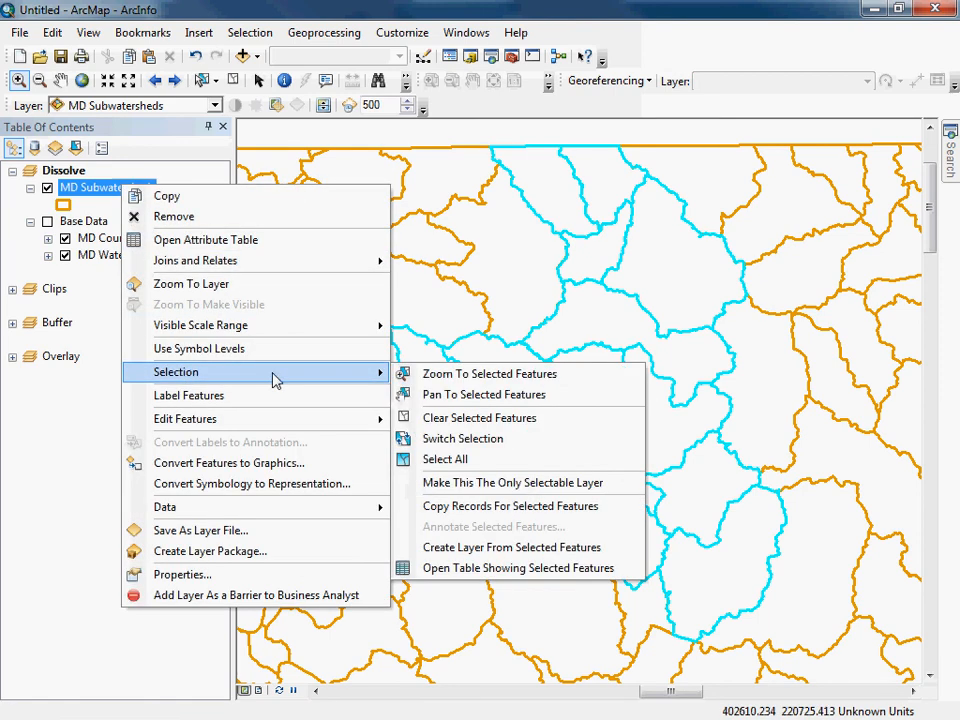
pyautogui.click(476, 548)
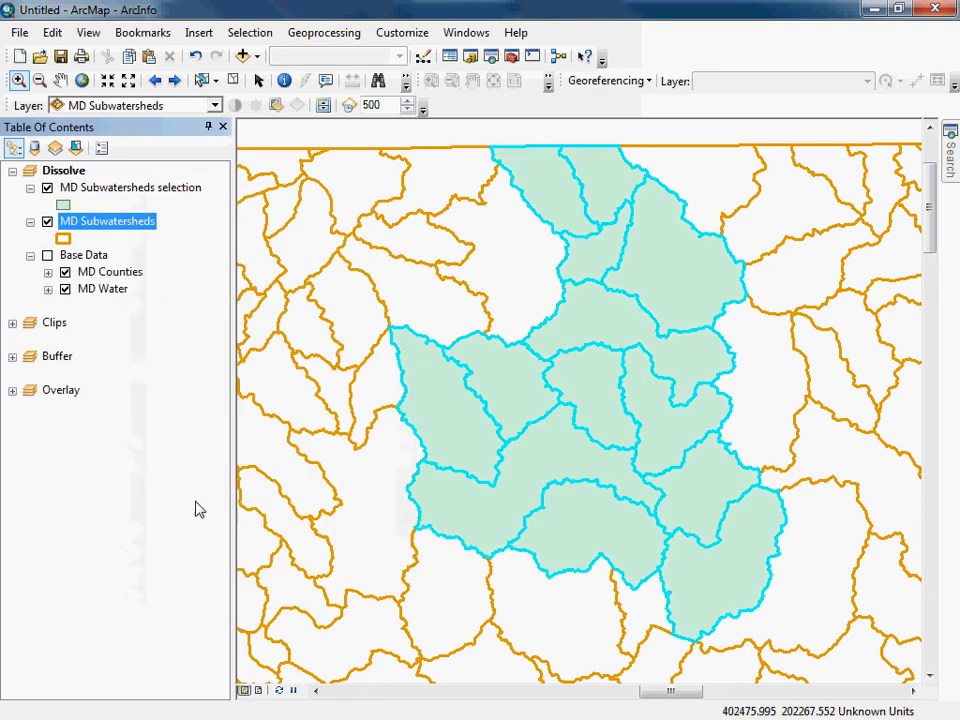
# Show the Base Data group and toggle the subwatershed layers to view the water beneath, leaving only the selection layer hidden.
pyautogui.click(47, 222)
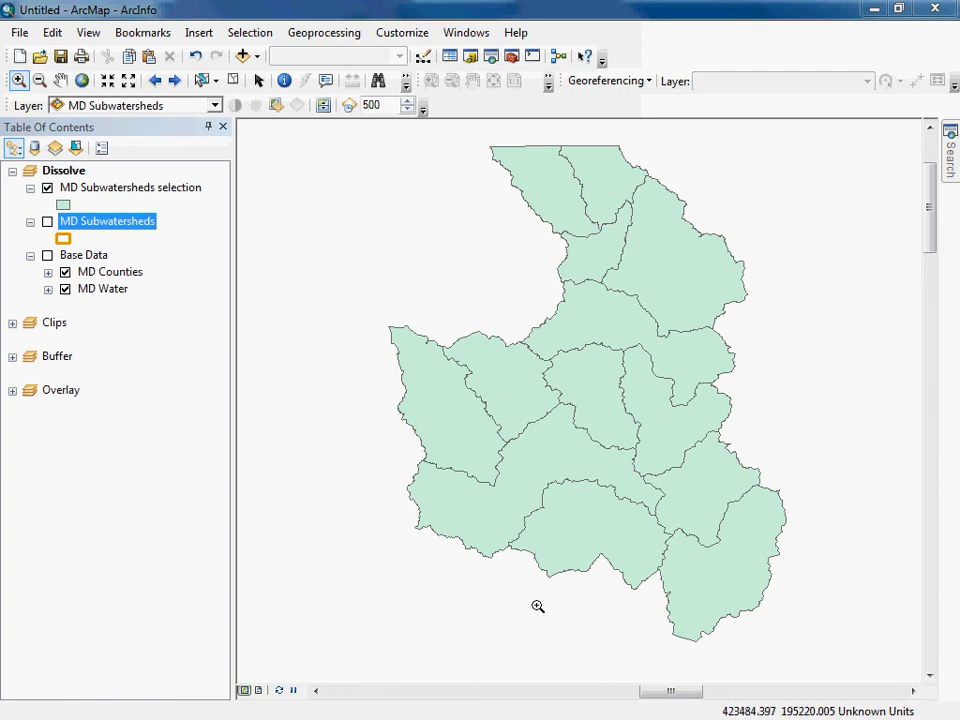
pyautogui.click(47, 255)
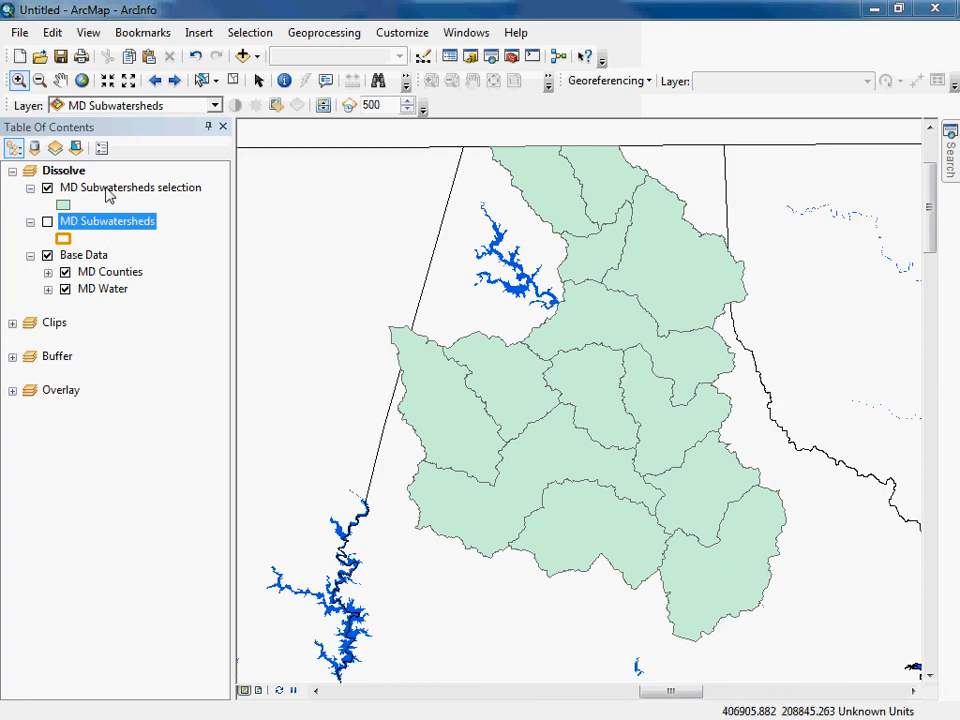
pyautogui.click(46, 189)
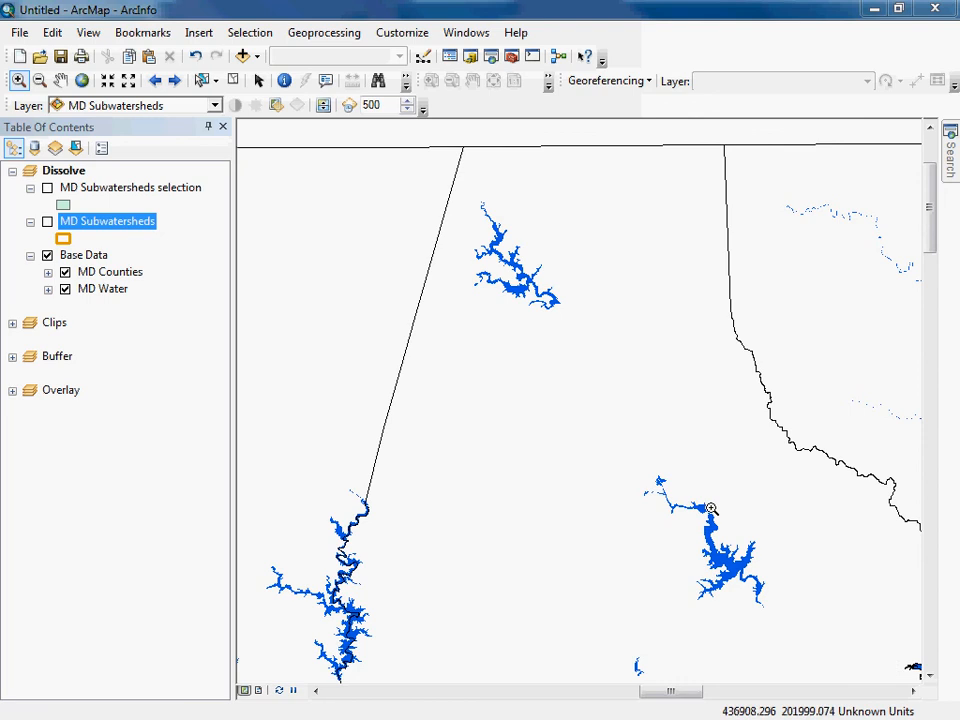
pyautogui.click(46, 188)
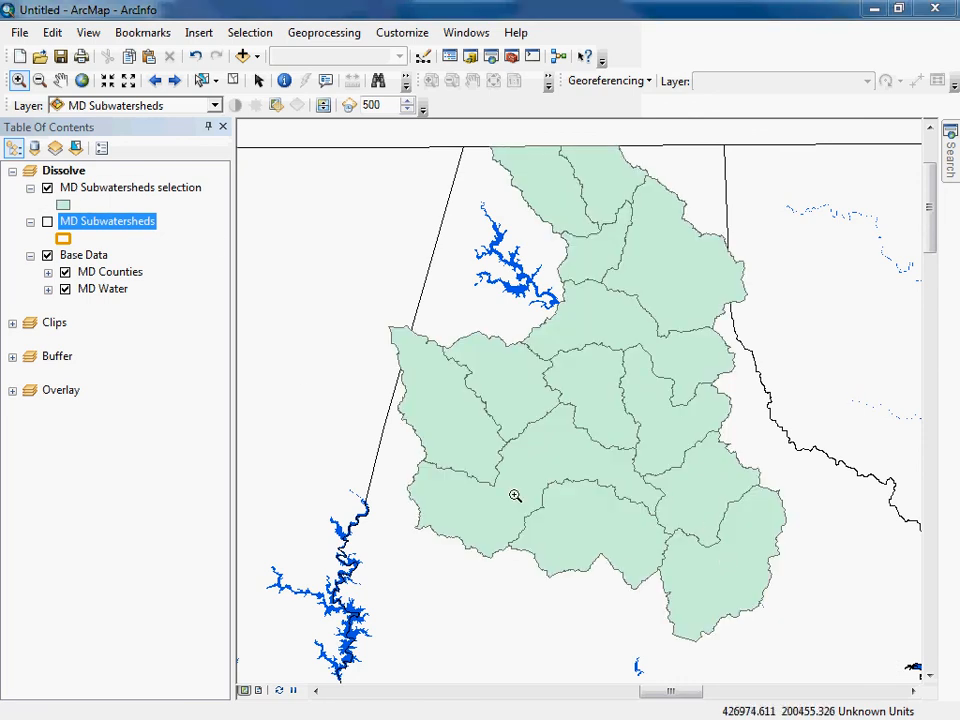
pyautogui.click(46, 188)
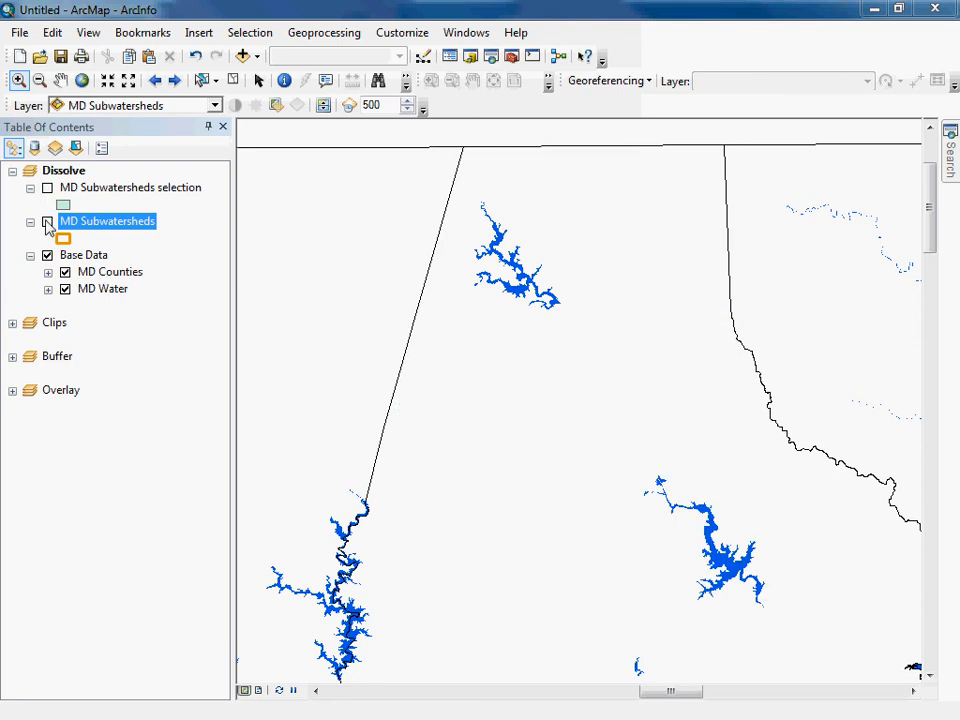
pyautogui.click(47, 222)
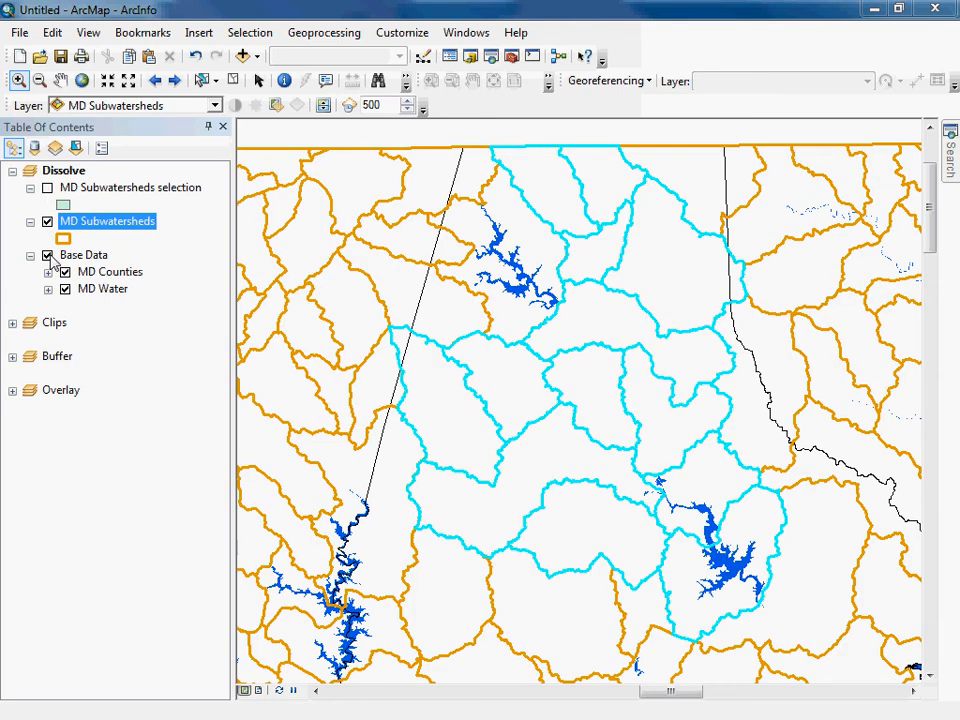
# Export the selected MD Subwatersheds features as the shapefile loch_raven_subsheds.shp in the output folder, and add it to the map.
pyautogui.rightClick(118, 222)
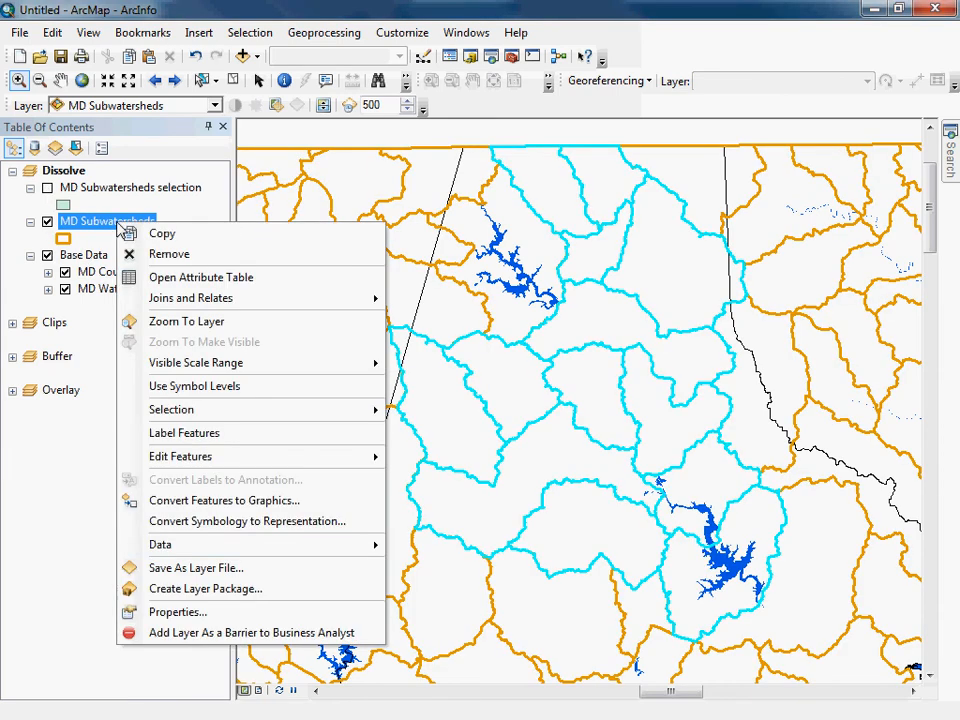
pyautogui.moveTo(180, 547)
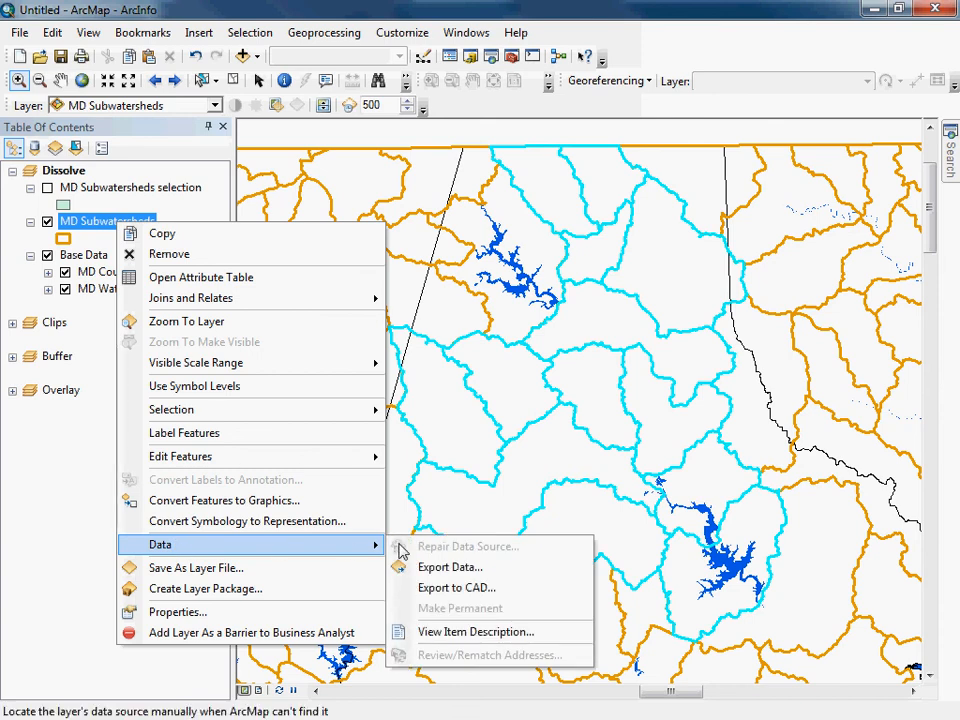
pyautogui.click(416, 566)
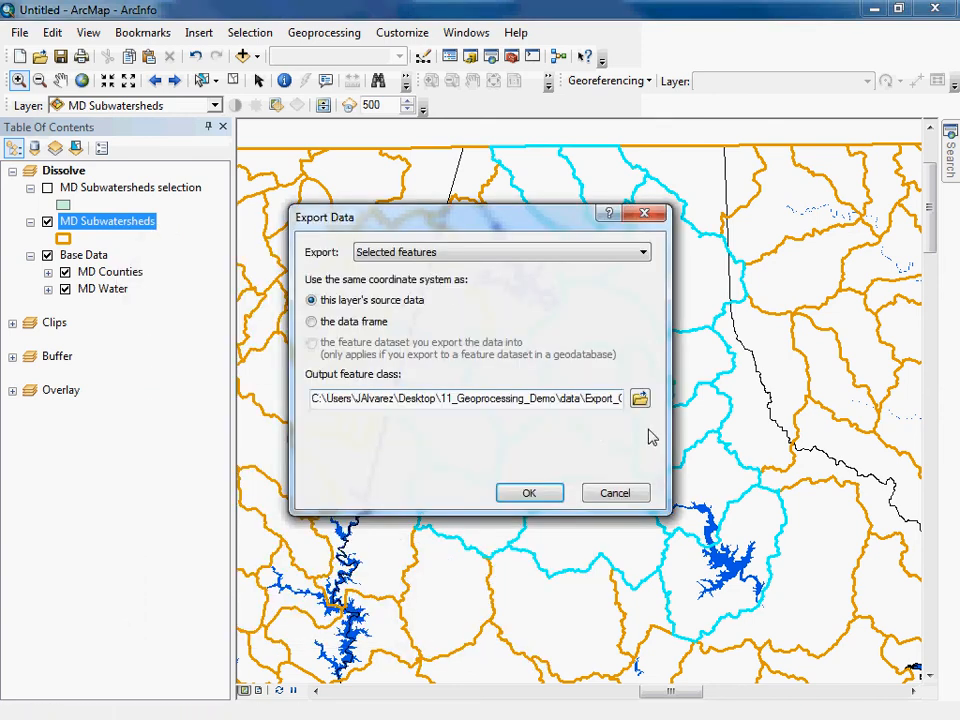
pyautogui.click(636, 400)
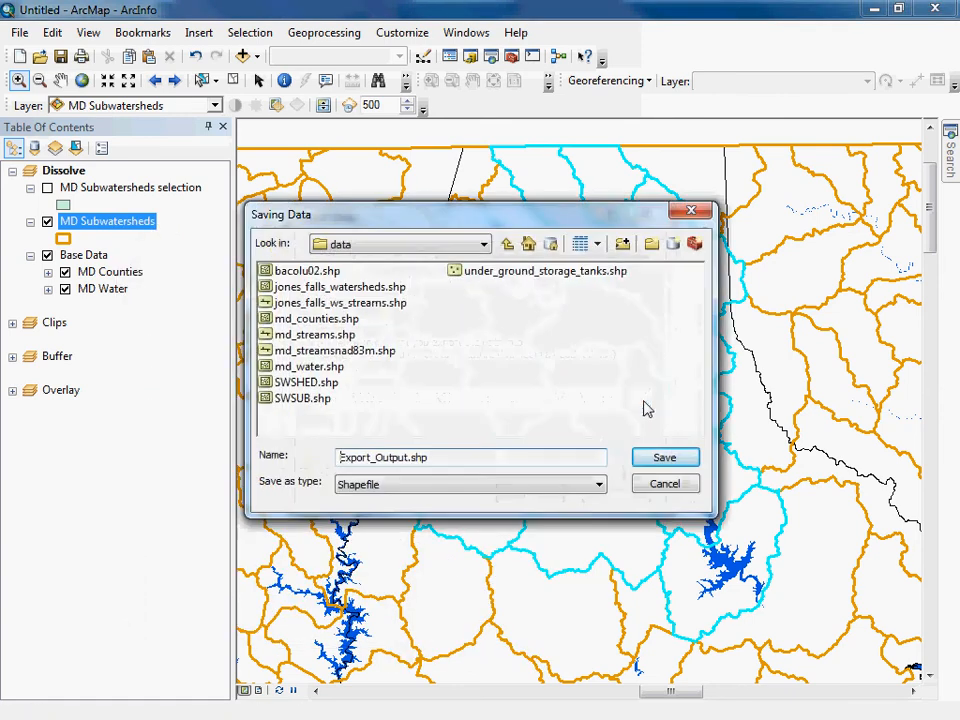
pyautogui.click(507, 244)
pyautogui.doubleClick(288, 287)
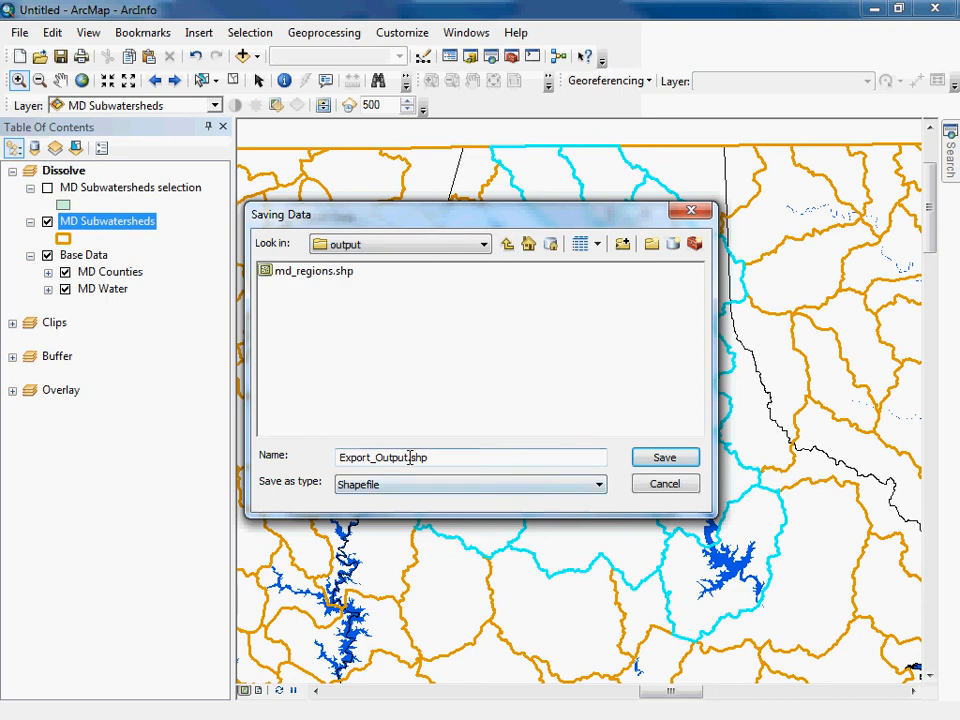
pyautogui.moveTo(408, 457); pyautogui.dragTo(326, 457)
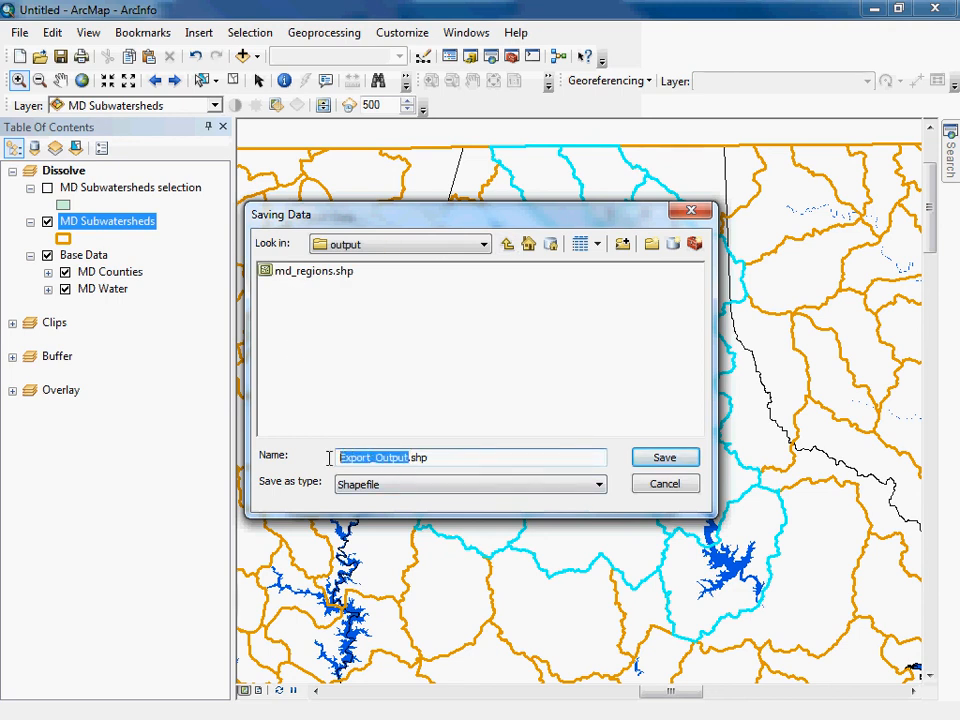
pyautogui.write('lop')
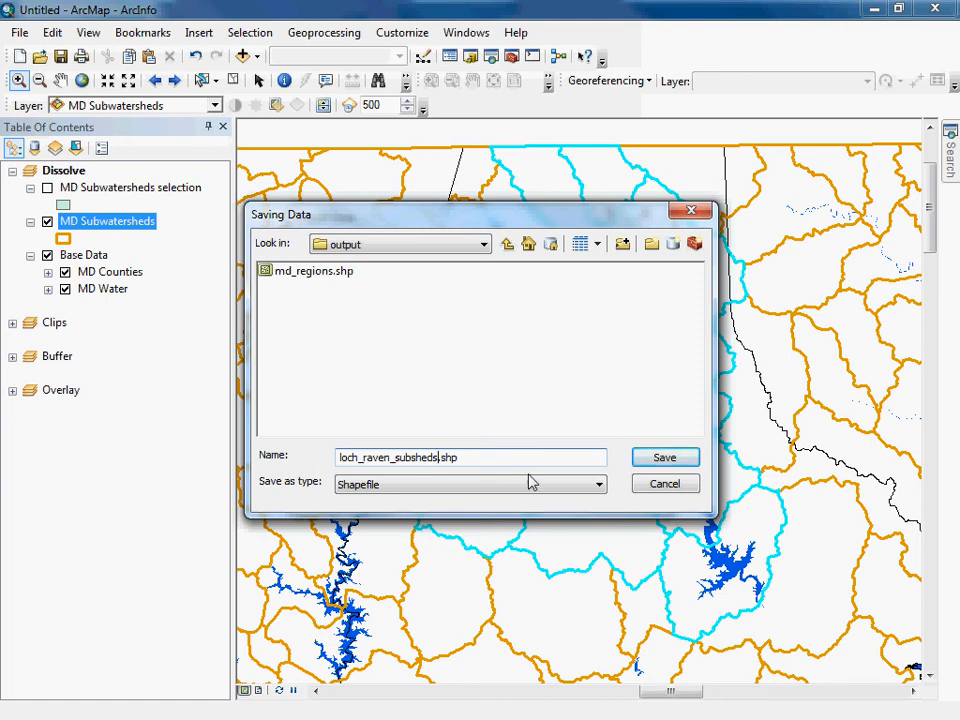
pyautogui.click(657, 468)
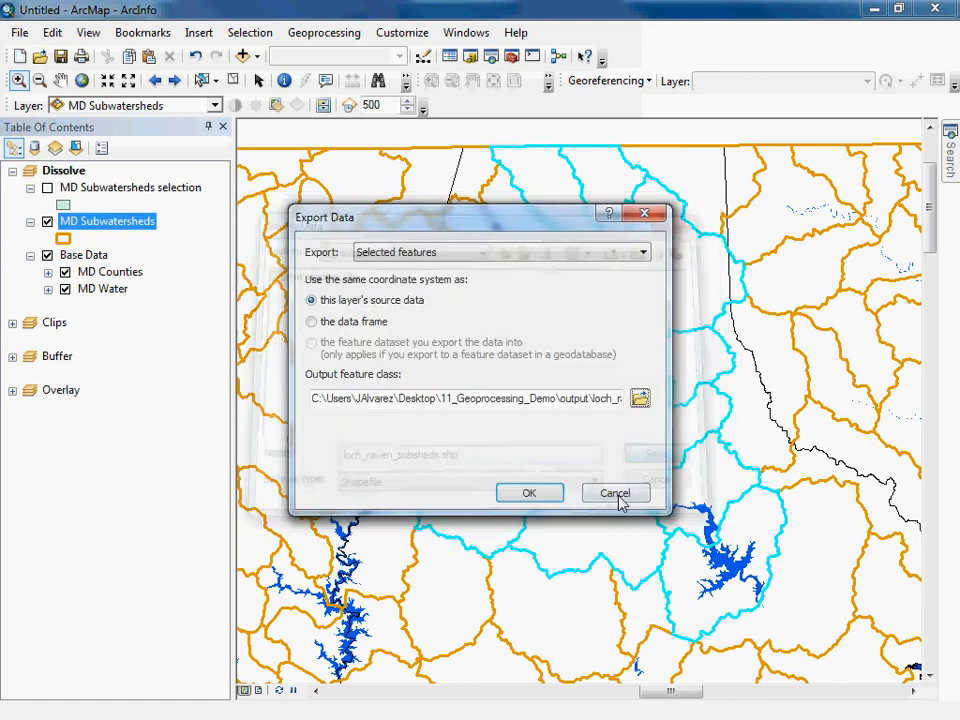
pyautogui.click(542, 496)
pyautogui.click(542, 433)
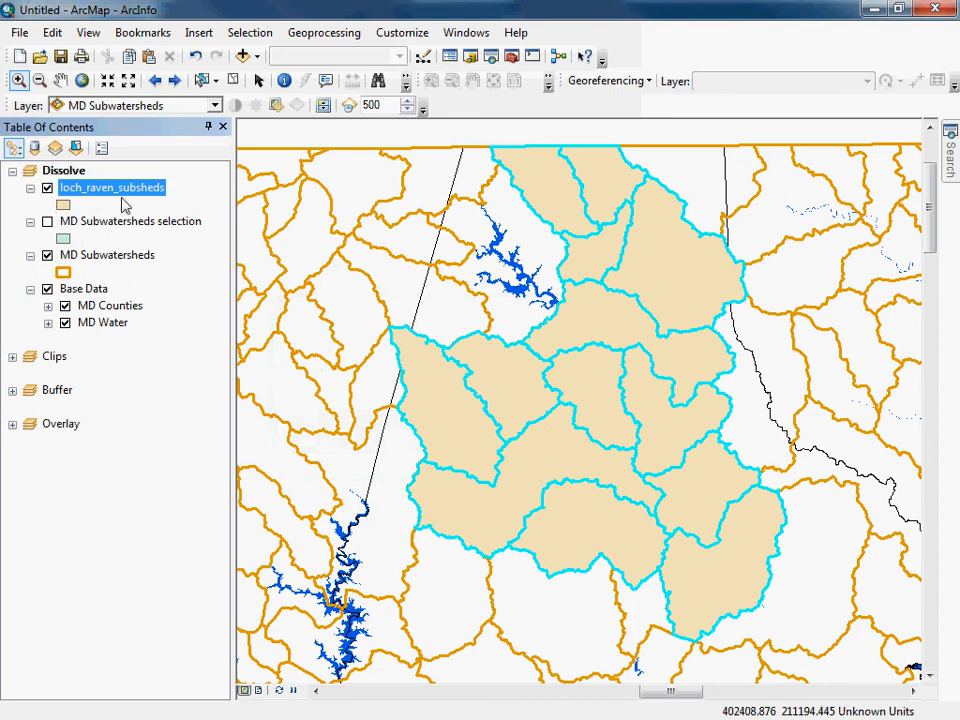
# Hide MD Subwatersheds and compare the selection layer with loch_raven_subsheds, leaving only the exported subwatersheds shown over the base data.
pyautogui.click(47, 255)
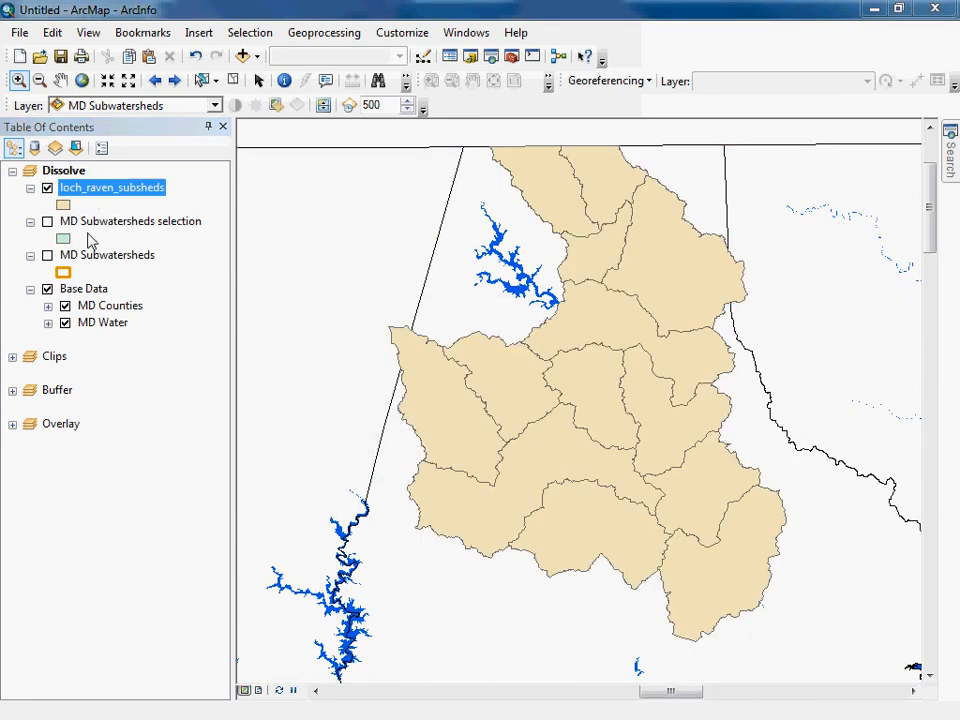
pyautogui.click(47, 221)
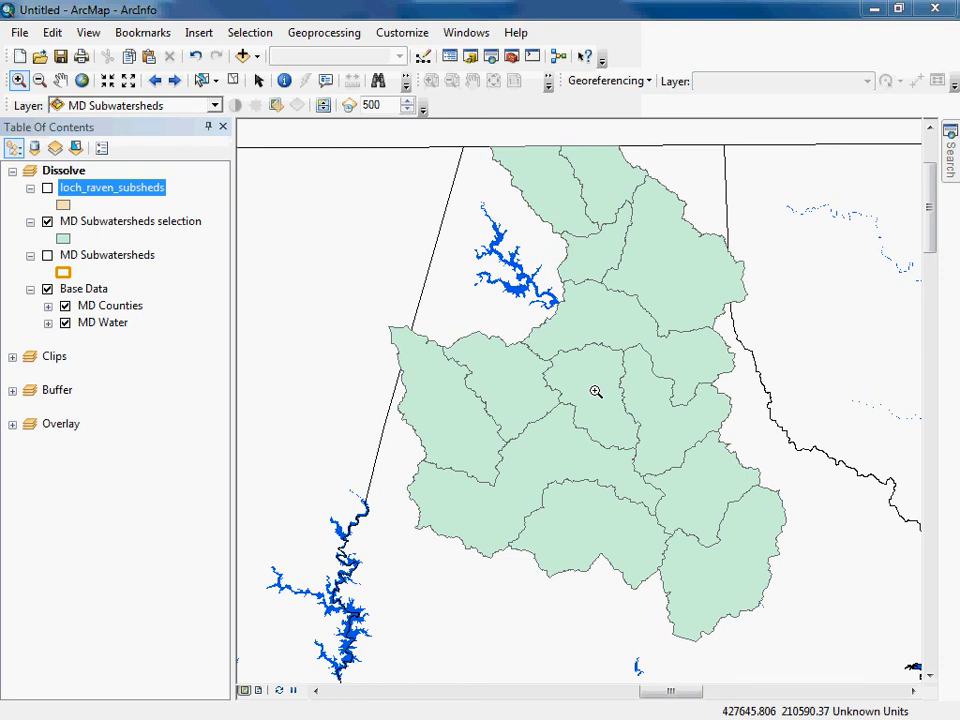
pyautogui.click(47, 221)
pyautogui.click(47, 189)
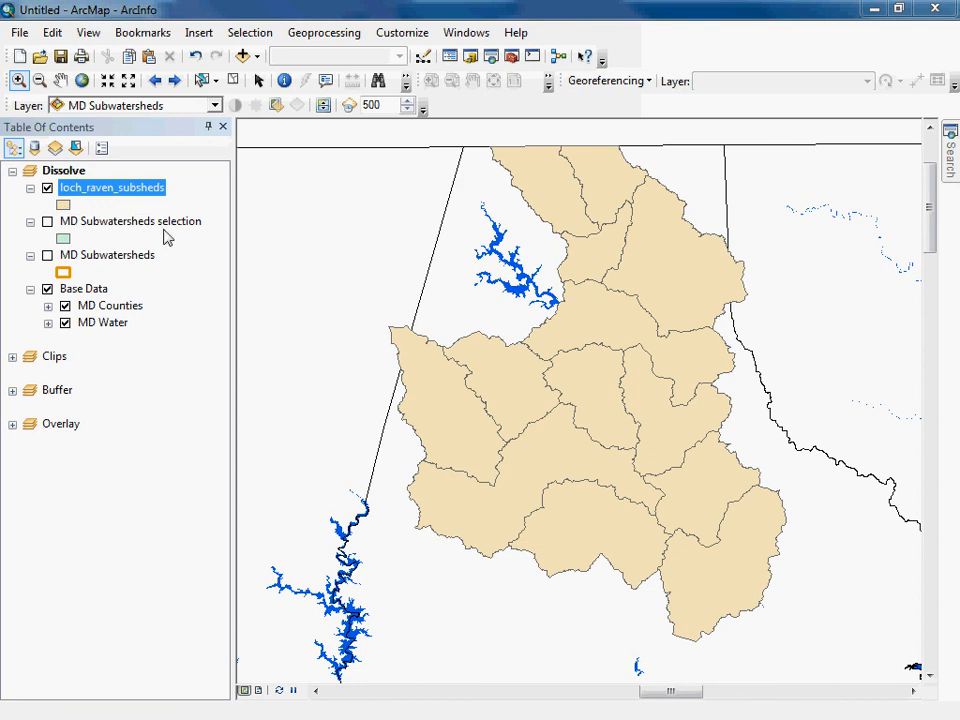
# Remove the MD Subwatersheds selection layer from the Dissolve data frame.
pyautogui.click(104, 229)
pyautogui.rightClick(104, 229)
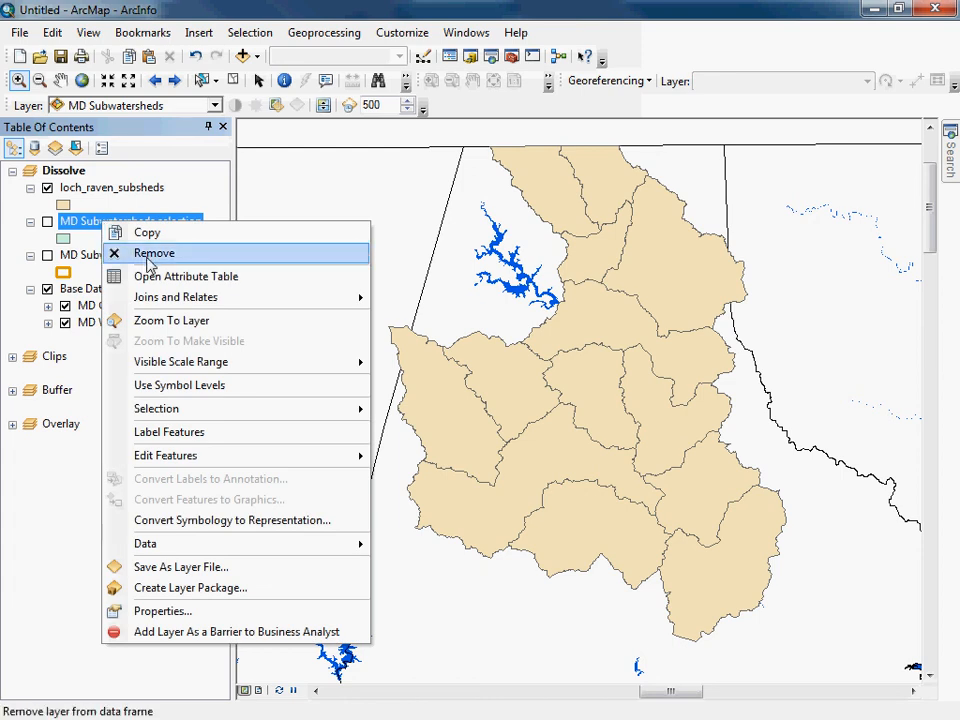
pyautogui.click(152, 256)
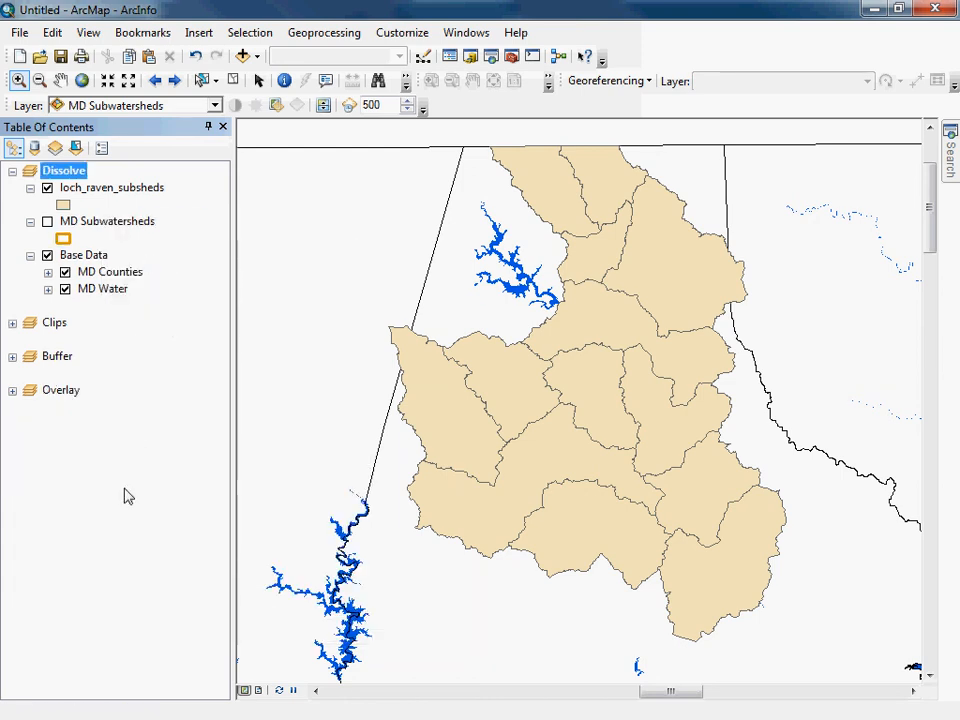
# Examine the MDE8NAME column in the loch_raven_subsheds attribute table, and close the table.
pyautogui.click(105, 196)
pyautogui.rightClick(105, 196)
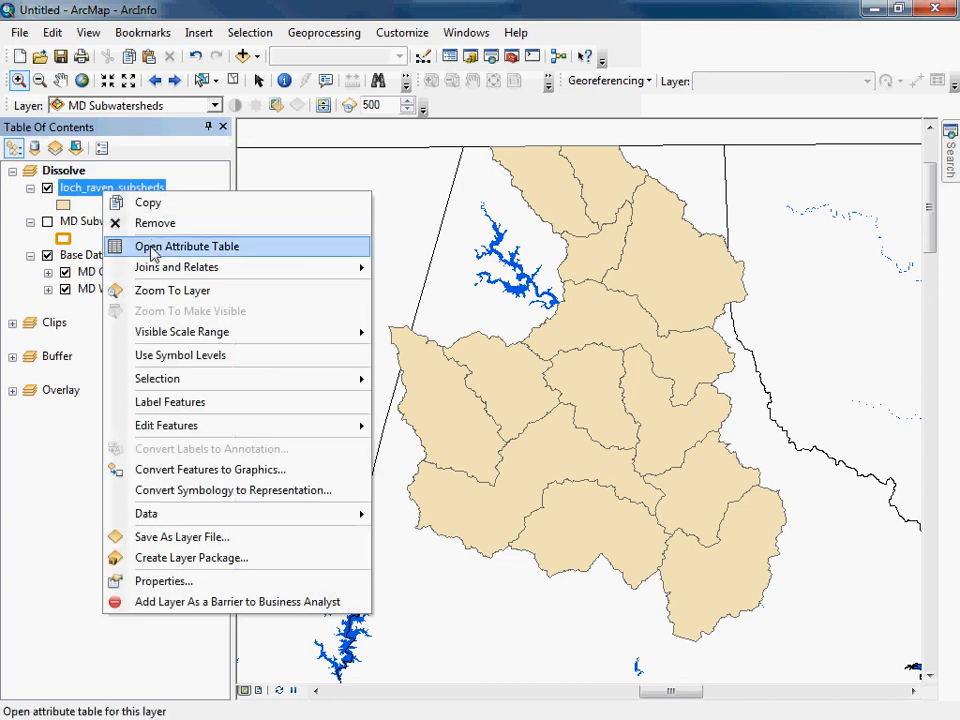
pyautogui.click(242, 245)
pyautogui.moveTo(336, 506); pyautogui.dragTo(590, 514)
pyautogui.click(465, 233)
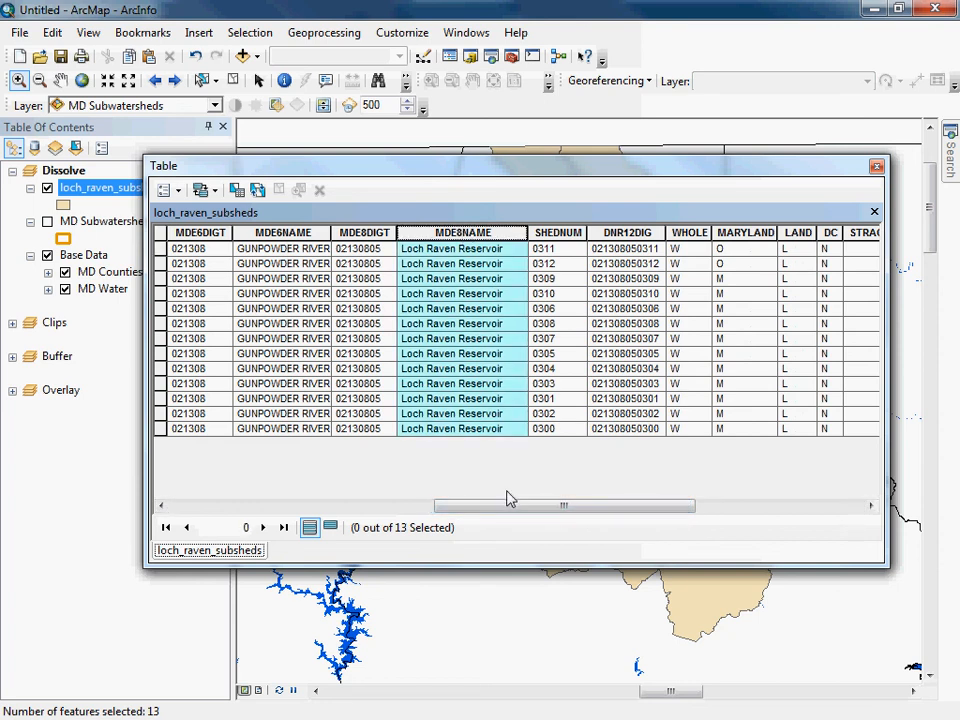
pyautogui.click(876, 167)
# Start the Dissolve tool with loch_raven_subsheds as the input features.
pyautogui.click(340, 36)
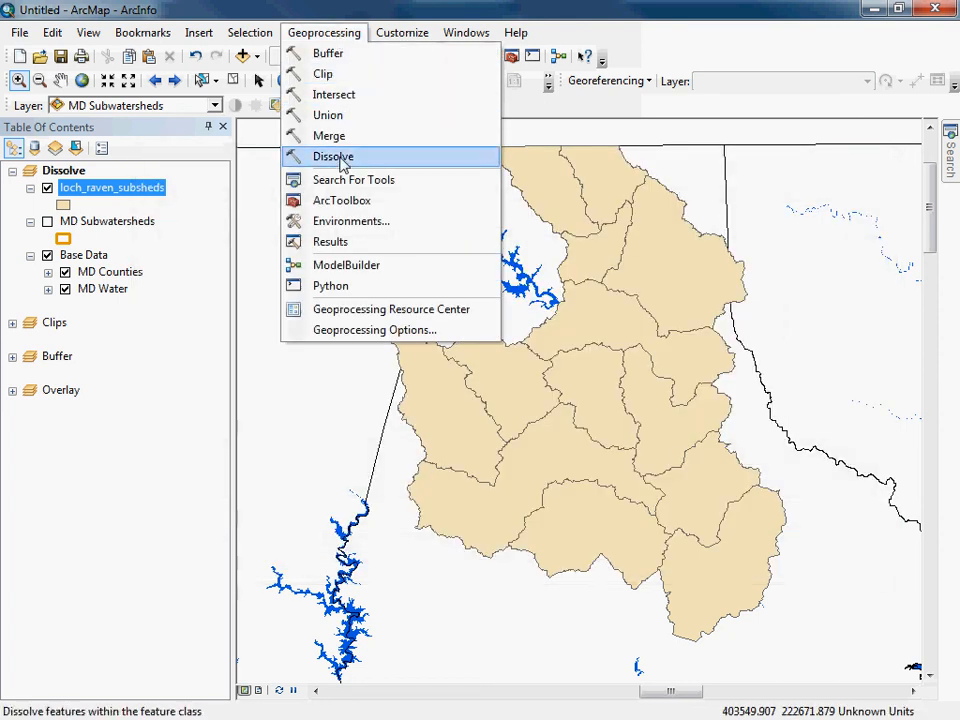
pyautogui.click(340, 158)
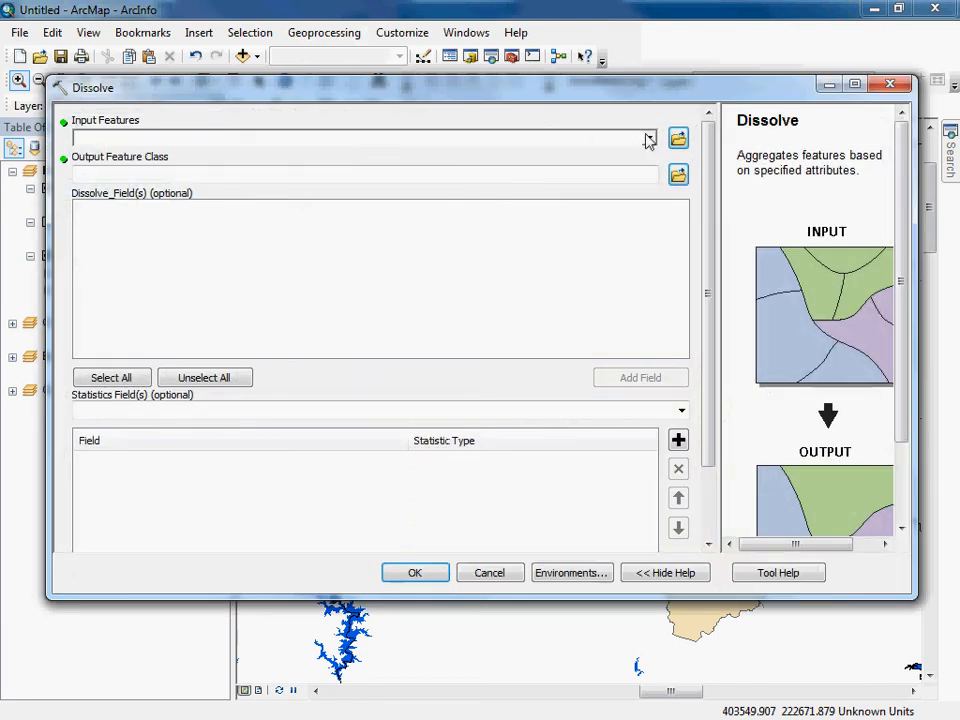
pyautogui.click(649, 139)
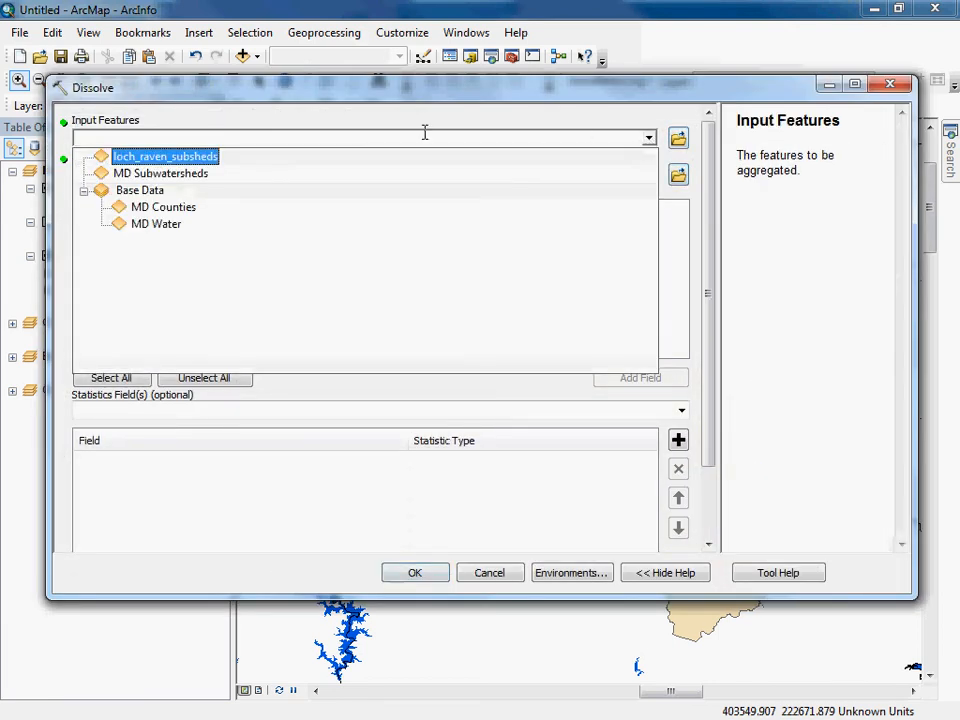
pyautogui.click(185, 160)
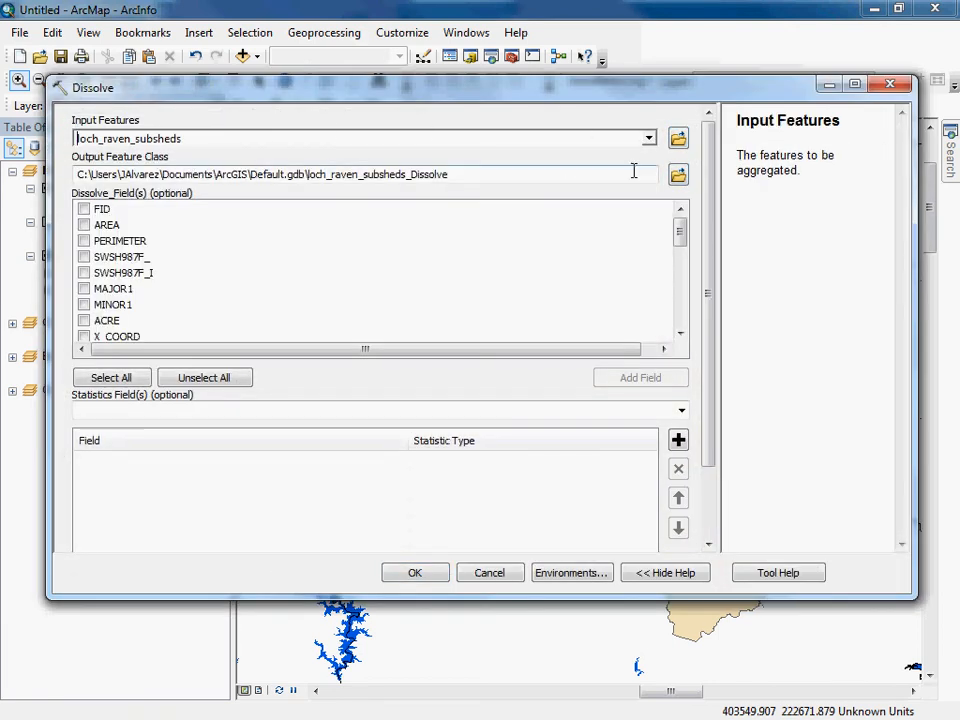
# Save the dissolve output as loch_raven_watershed.shp in the output folder and run the tool with MDE8NAME as the dissolve field.
pyautogui.click(676, 174)
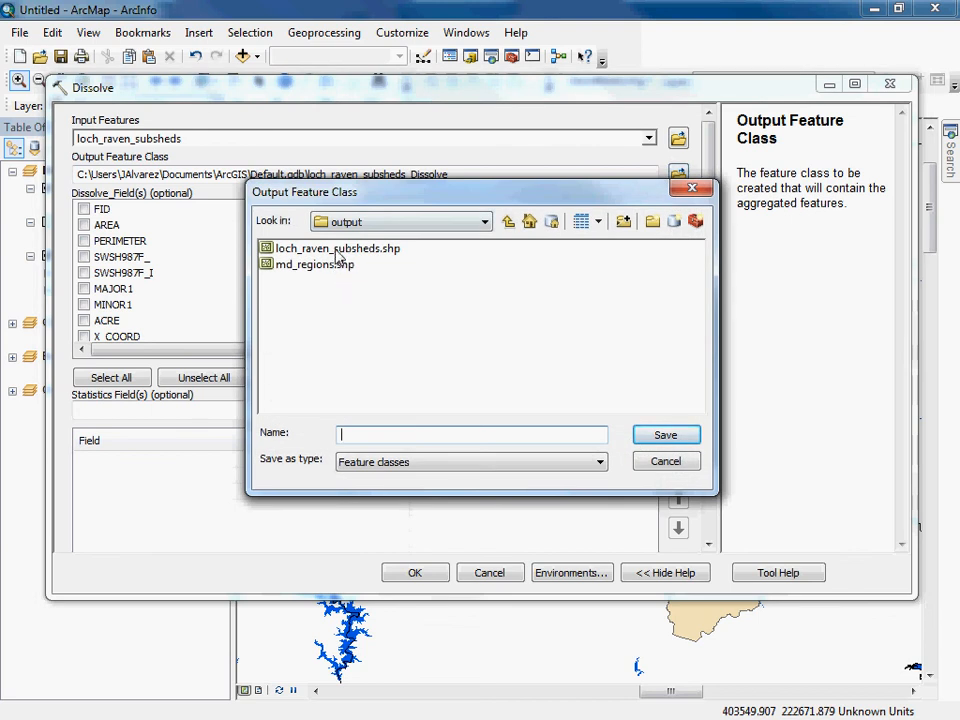
pyautogui.click(335, 248)
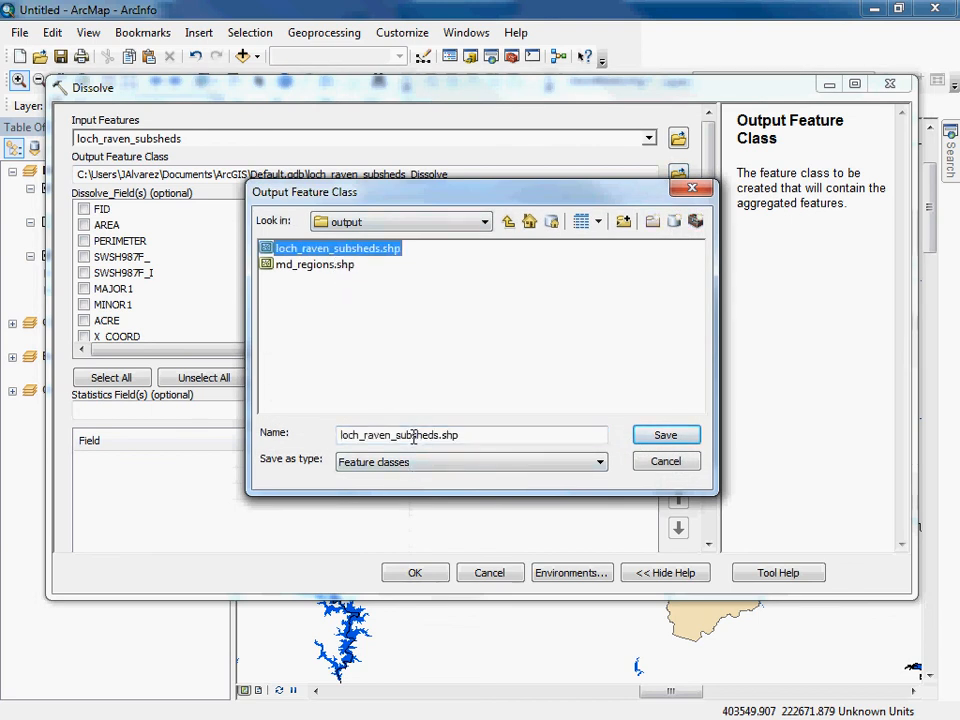
pyautogui.click(413, 435)
pyautogui.press('BackSpace')
pyautogui.press('BackSpace')
pyautogui.press('BackSpace')
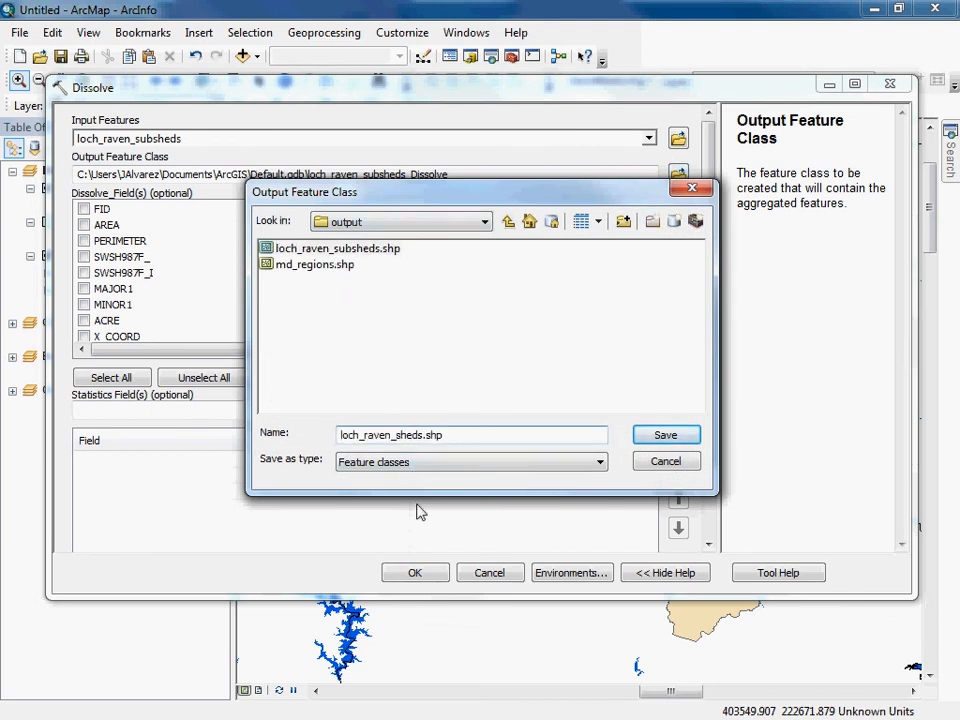
pyautogui.write('water')
pyautogui.click(664, 435)
pyautogui.moveTo(680, 236); pyautogui.dragTo(681, 253)
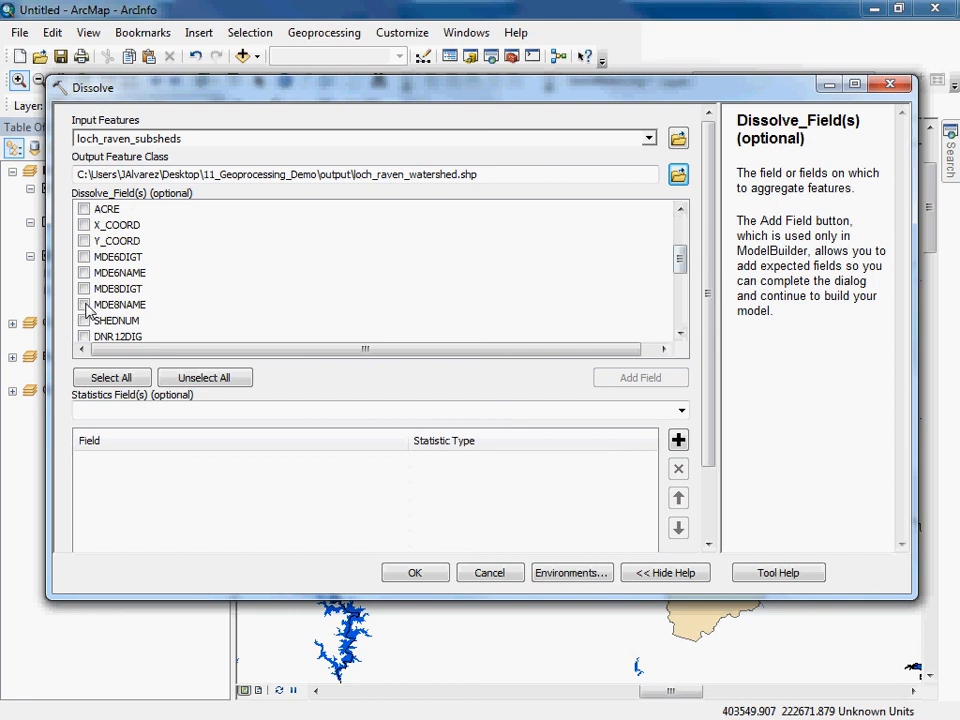
pyautogui.click(410, 576)
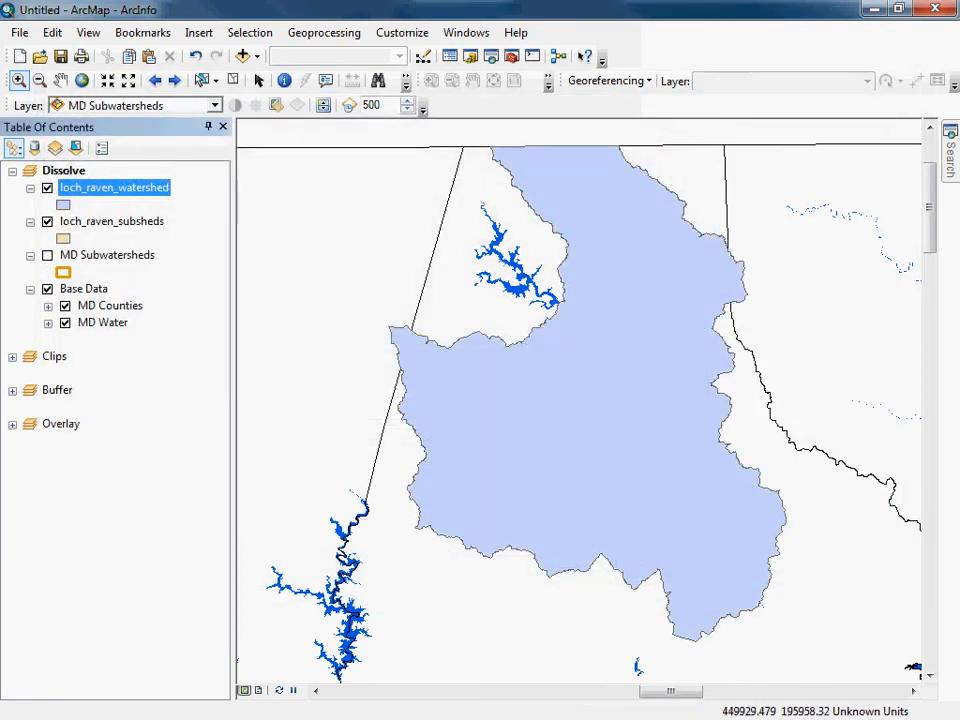
# Compare the dissolved loch_raven_watershed layer with loch_raven_subsheds beneath it, including a close view along the boundary.
pyautogui.click(47, 188)
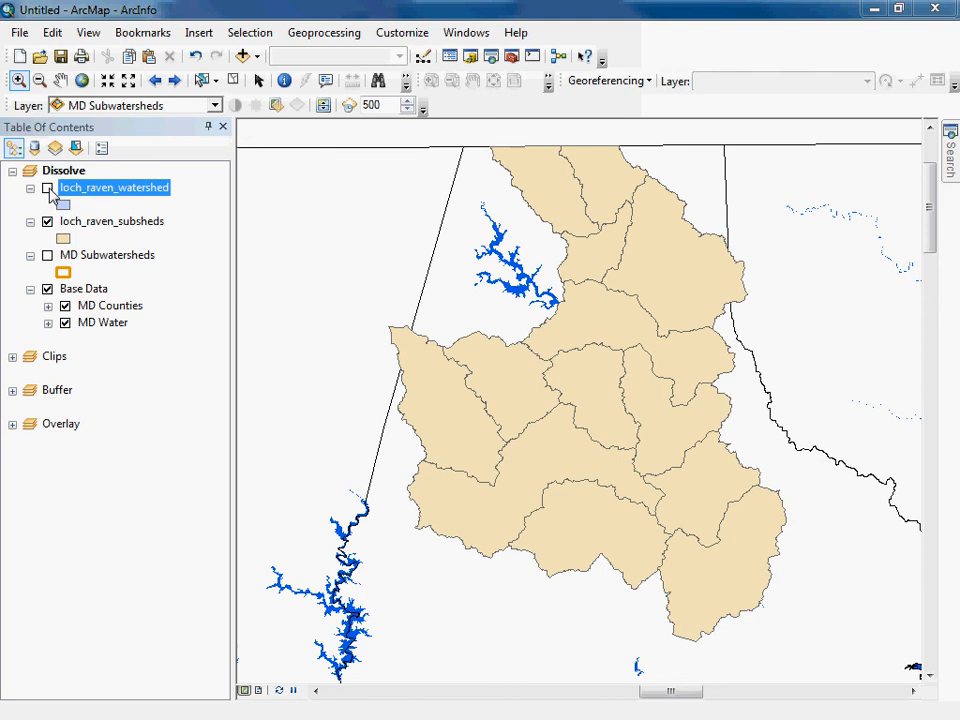
pyautogui.click(47, 188)
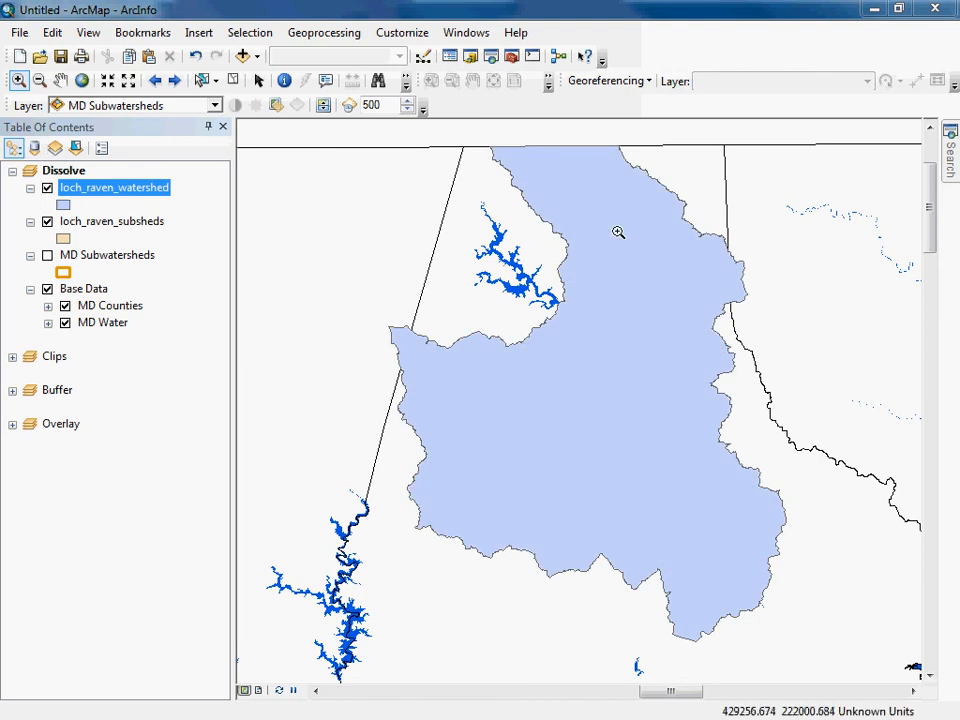
pyautogui.click(542, 366)
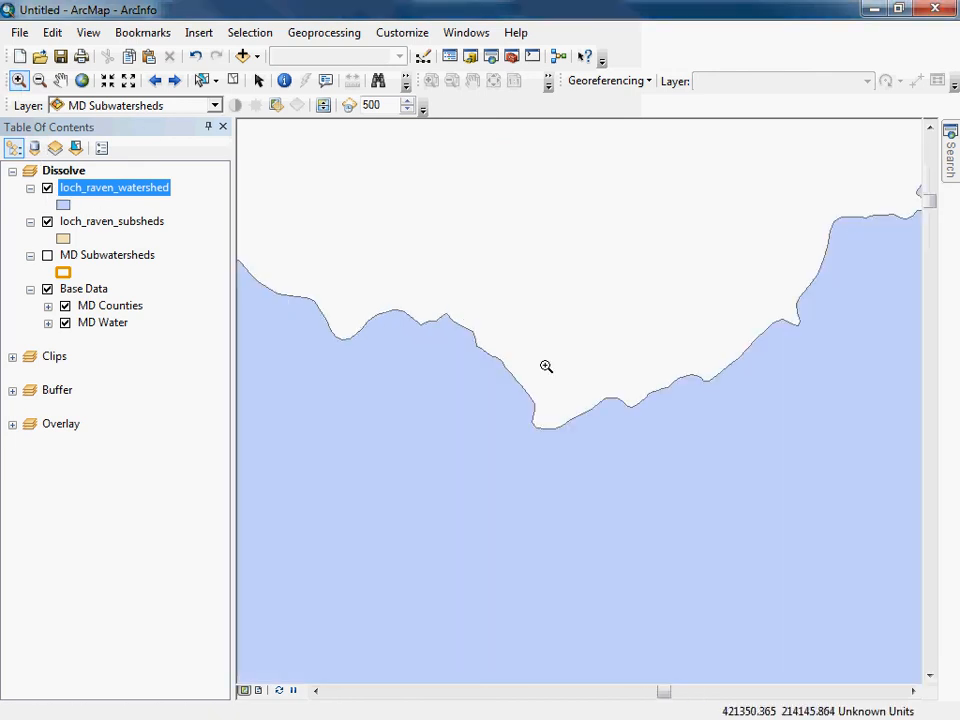
pyautogui.click(47, 188)
pyautogui.click(47, 188)
pyautogui.click(47, 188)
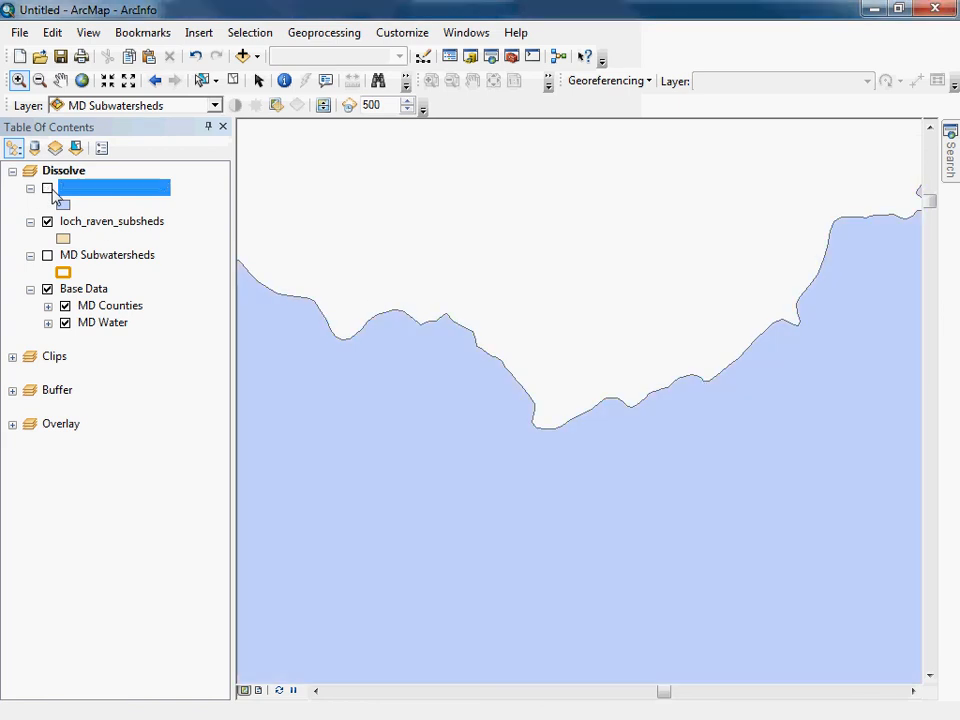
pyautogui.click(47, 188)
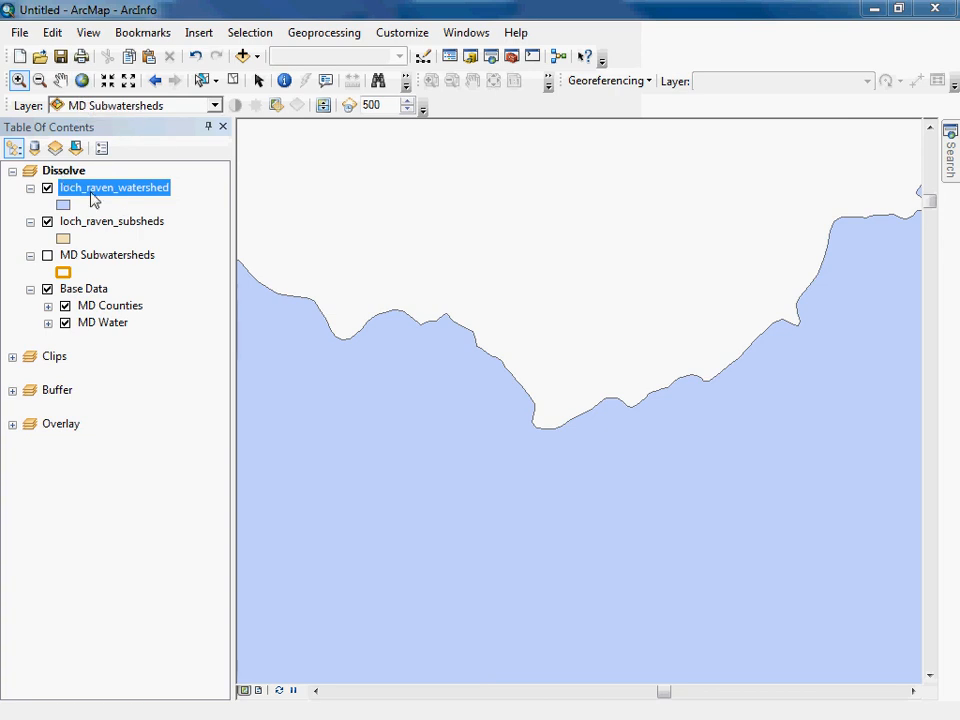
pyautogui.click(82, 80)
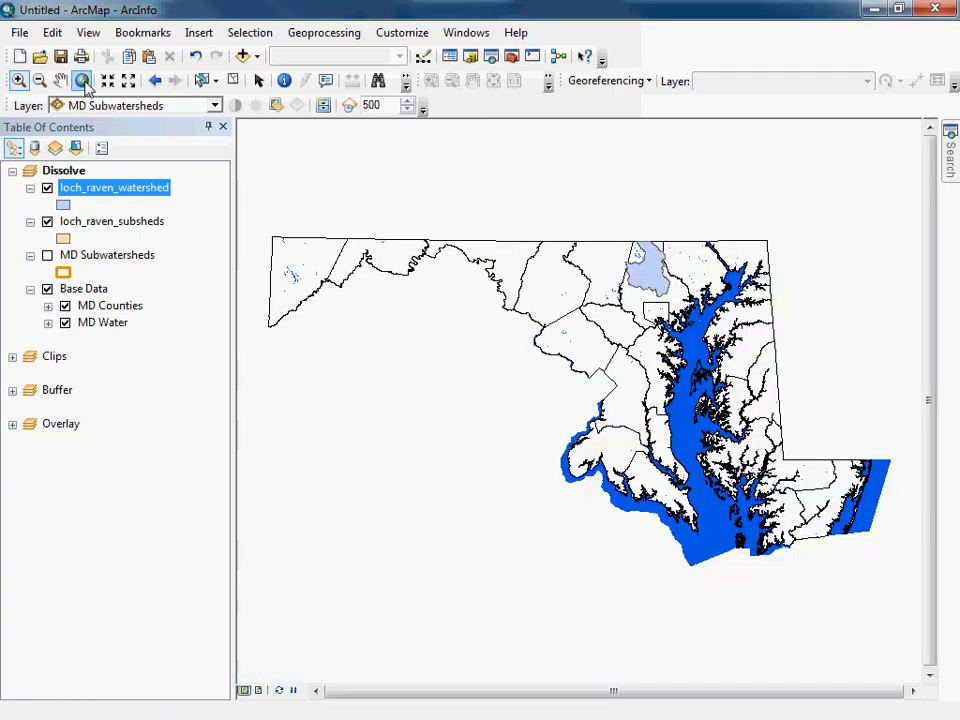
pyautogui.click(18, 80)
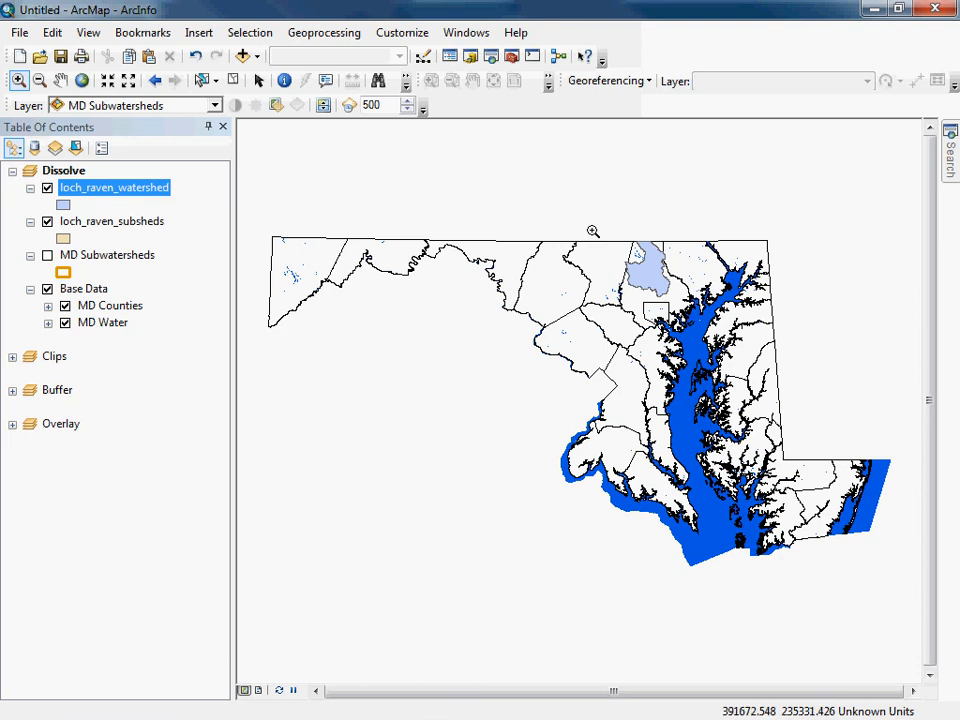
pyautogui.moveTo(593, 231); pyautogui.dragTo(690, 311)
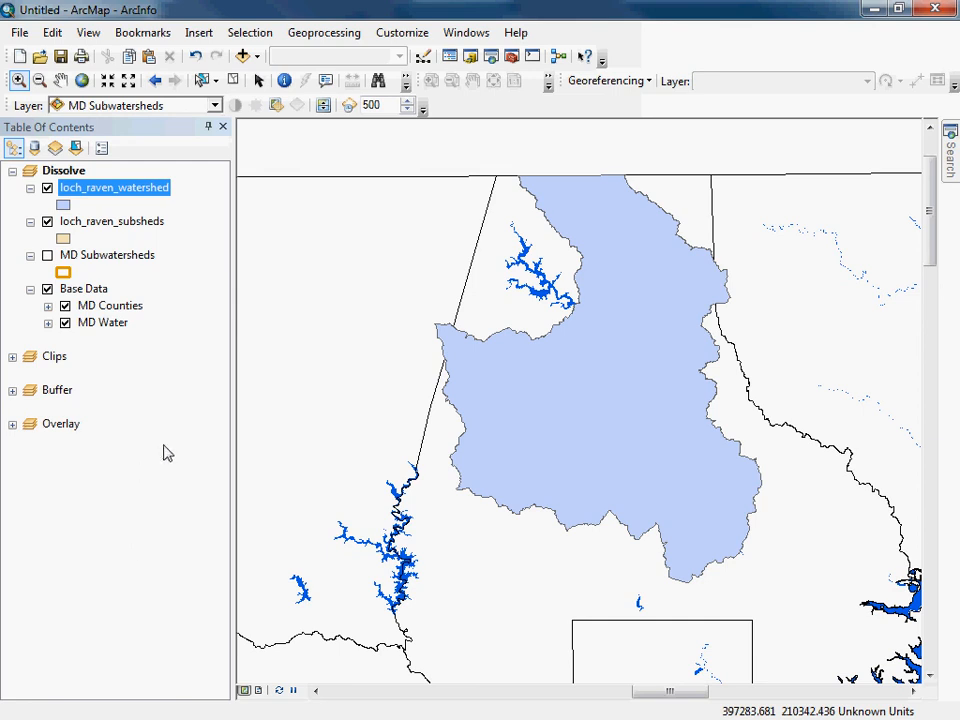
# Expand the Clips data frame and make it the active data frame.
pyautogui.click(12, 357)
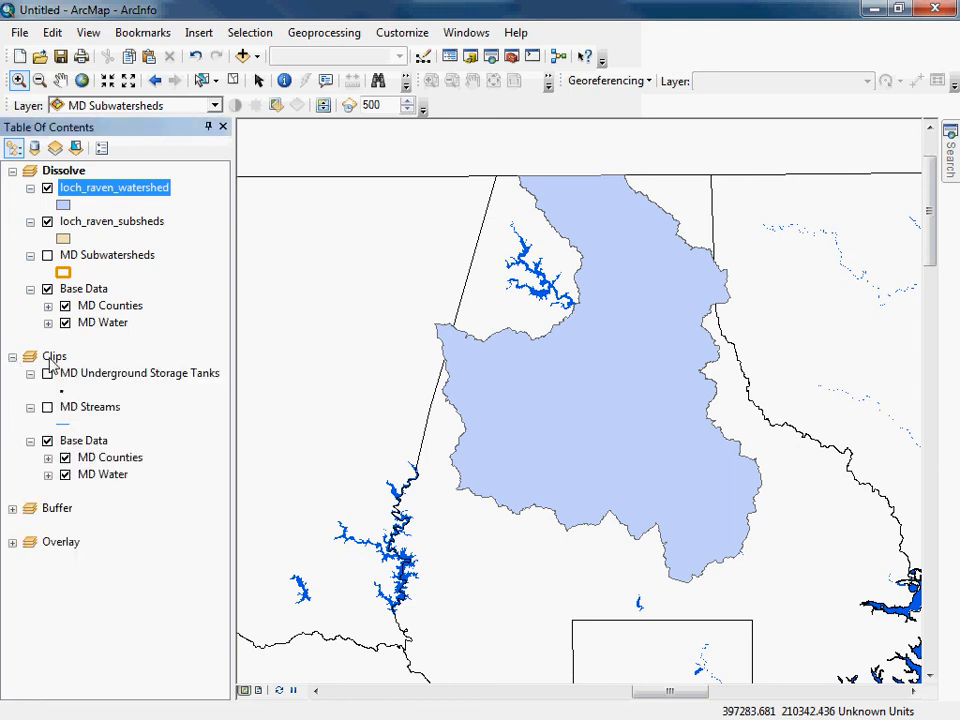
pyautogui.rightClick(52, 358)
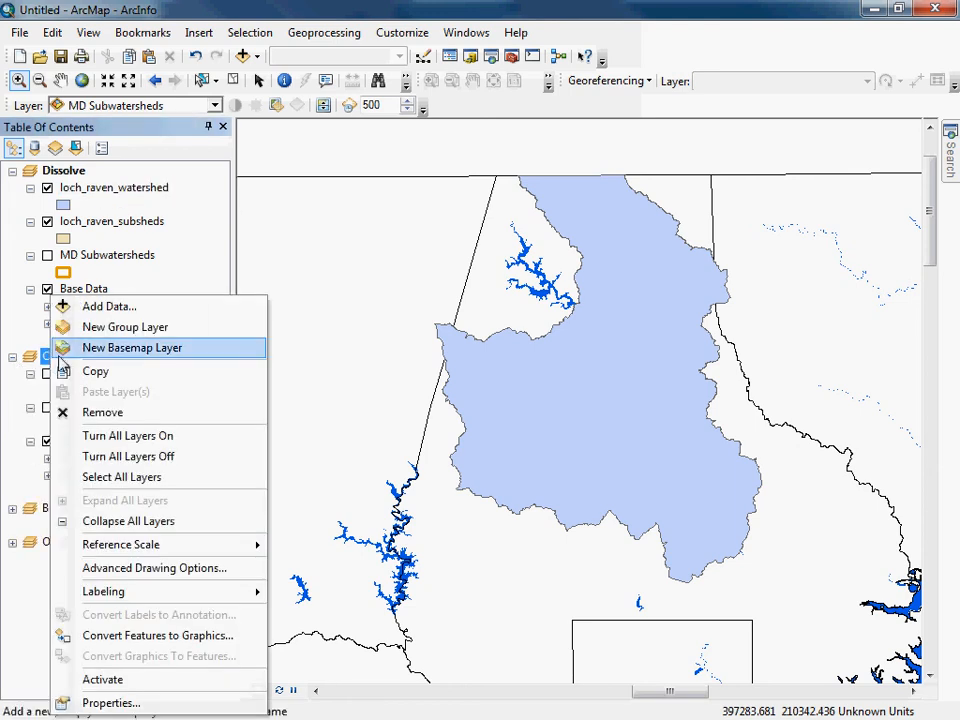
pyautogui.click(136, 681)
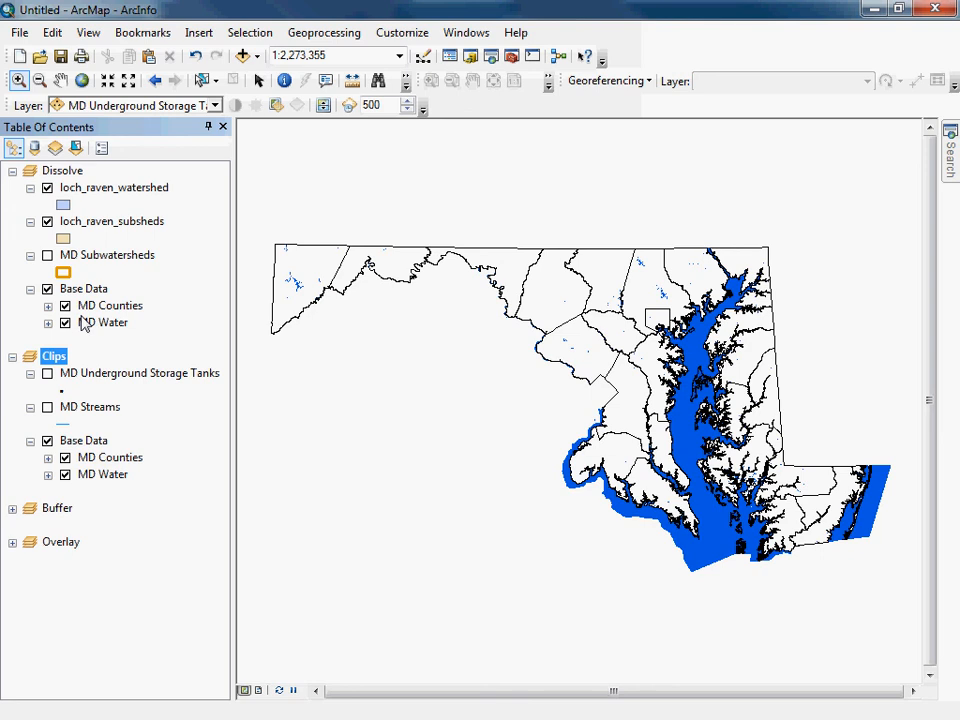
# Copy loch_raven_watershed and loch_raven_subsheds from the Dissolve data frame into Clips, and collapse Dissolve.
pyautogui.click(112, 190)
pyautogui.keyDown('ctrl'); pyautogui.click(118, 227); pyautogui.keyUp('ctrl')
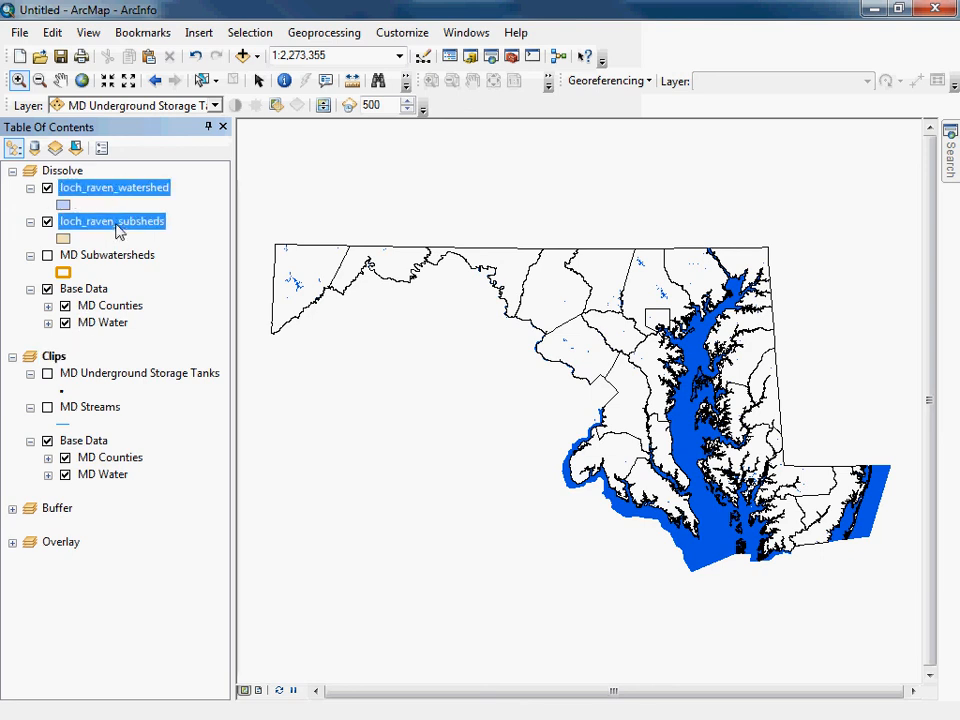
pyautogui.moveTo(116, 232); pyautogui.dragTo(89, 369)
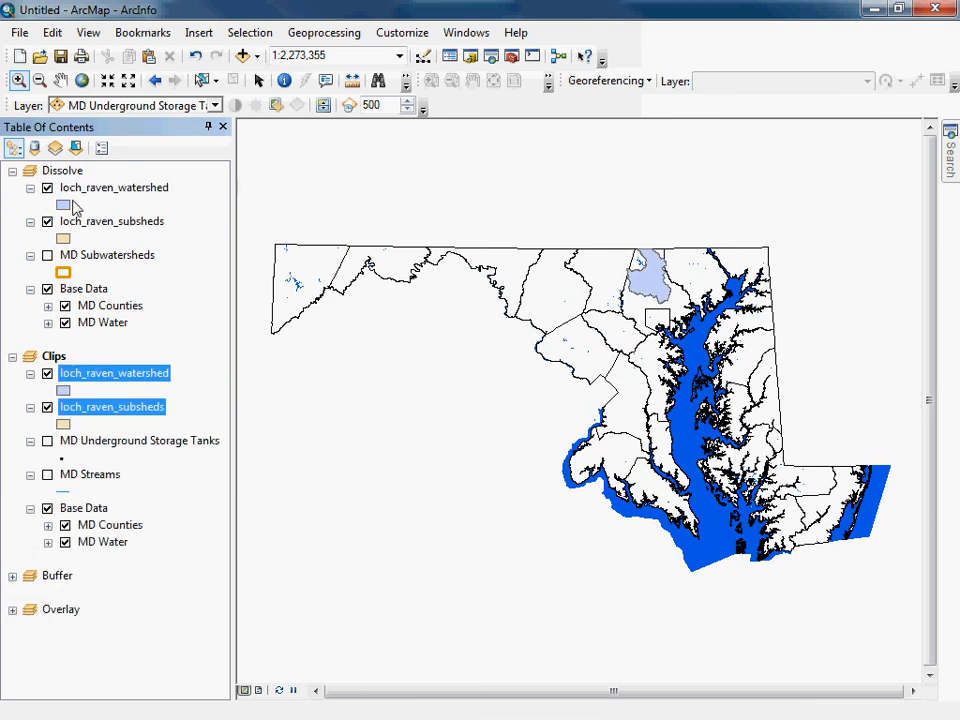
pyautogui.click(12, 171)
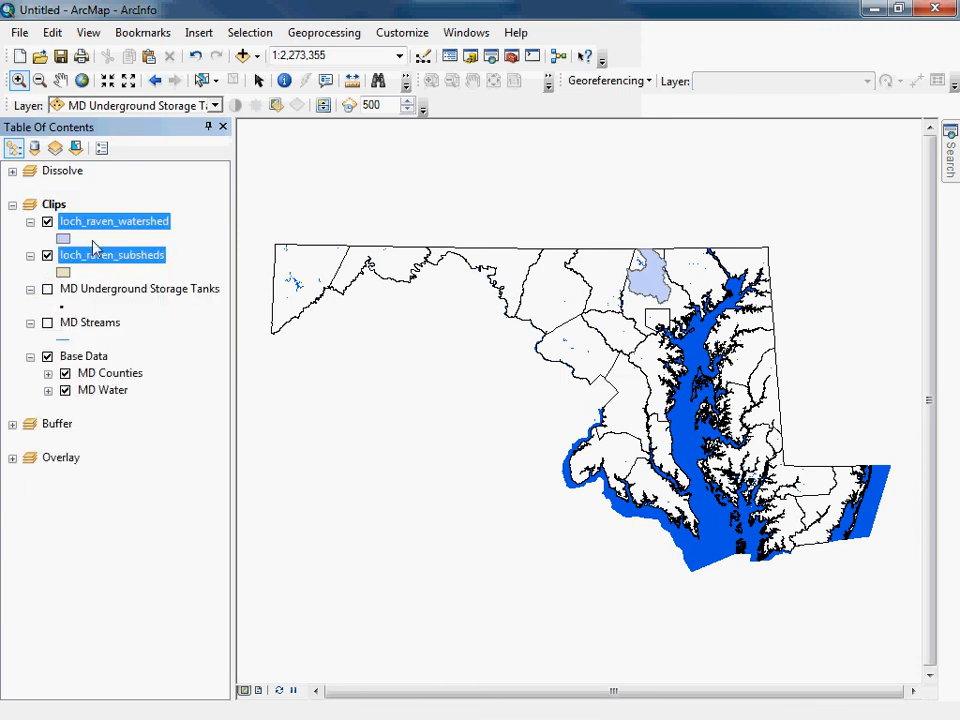
pyautogui.click(54, 205)
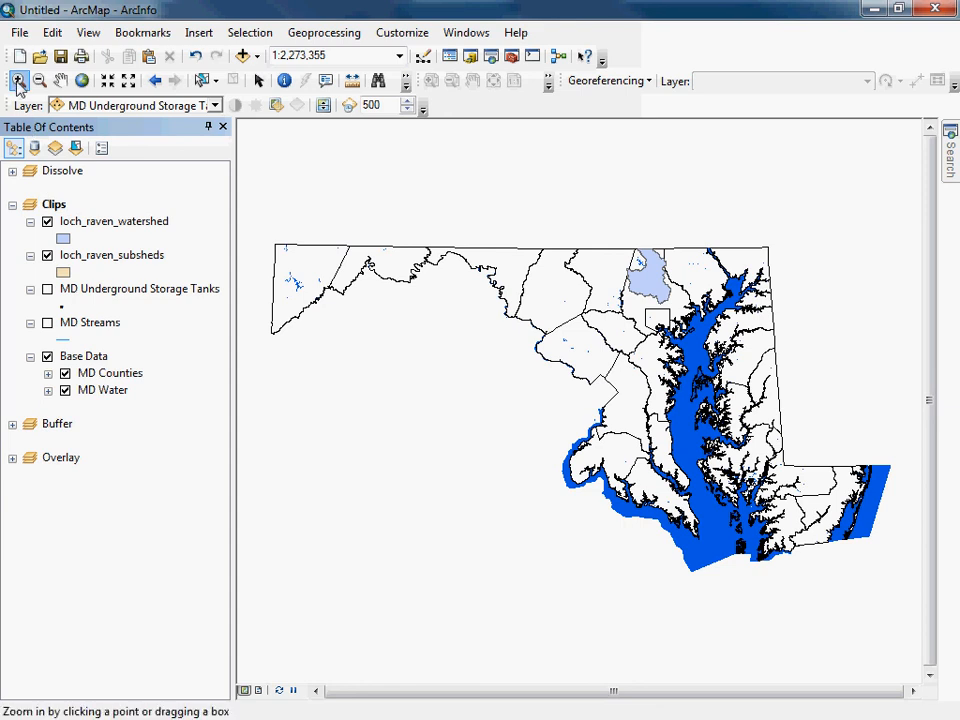
# Hide both Loch Raven layers in Clips and show MD Underground Storage Tanks and MD Streams around the watershed area.
pyautogui.click(18, 80)
pyautogui.moveTo(589, 232); pyautogui.dragTo(727, 357)
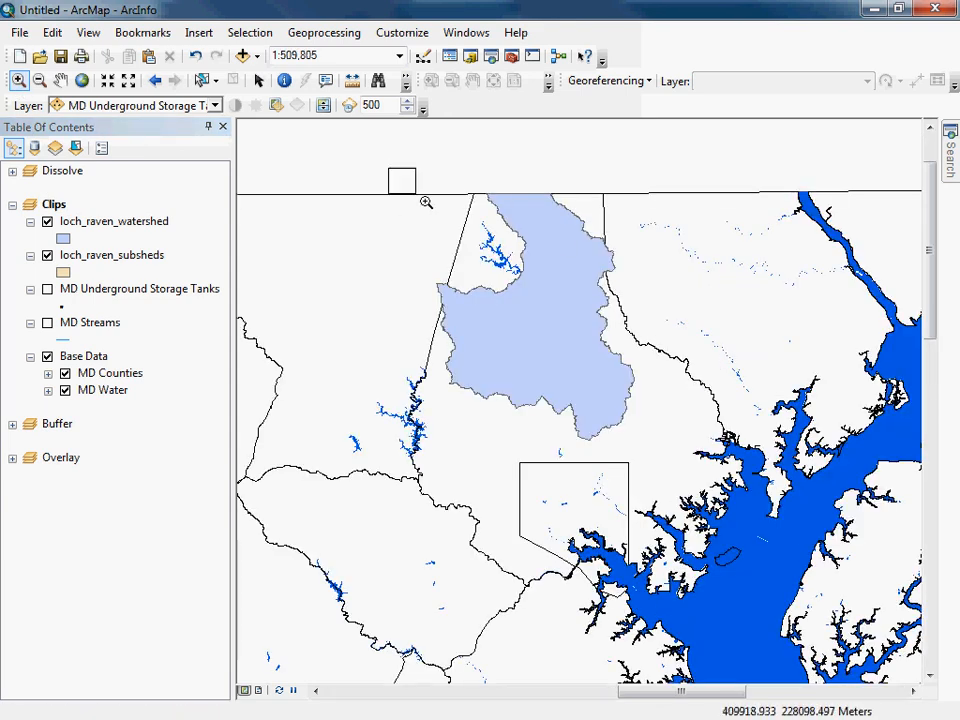
pyautogui.moveTo(388, 167); pyautogui.dragTo(630, 467)
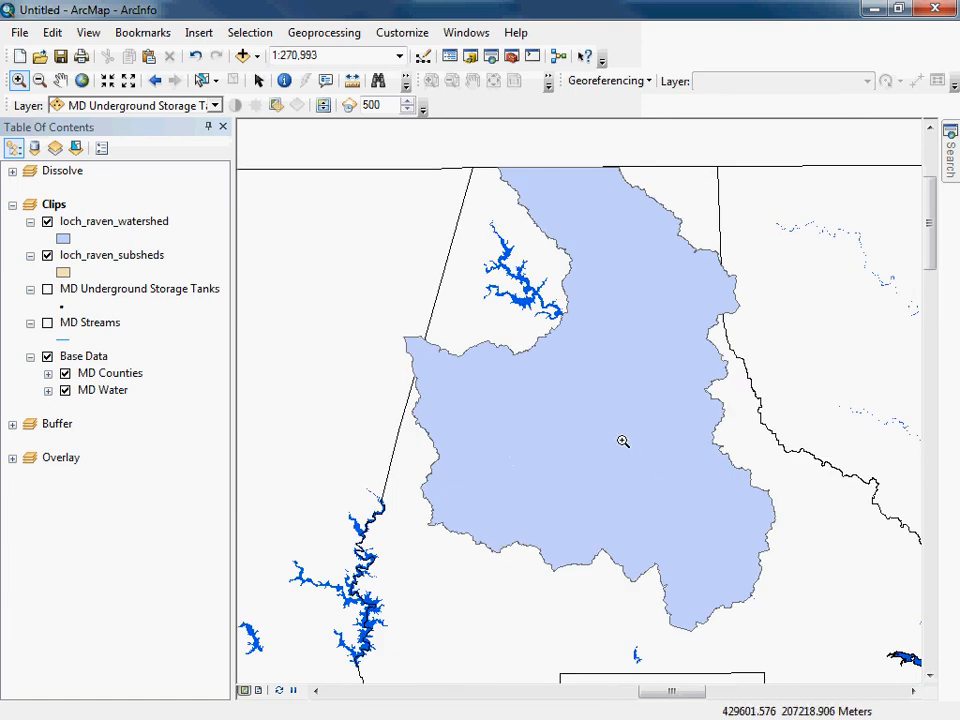
pyautogui.click(47, 221)
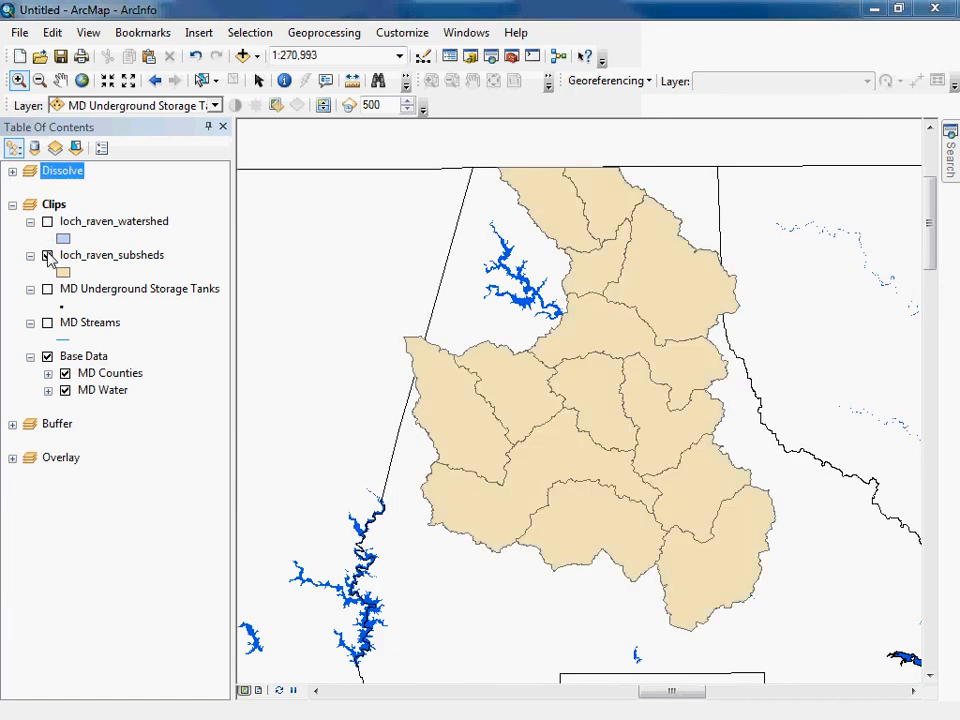
pyautogui.click(47, 255)
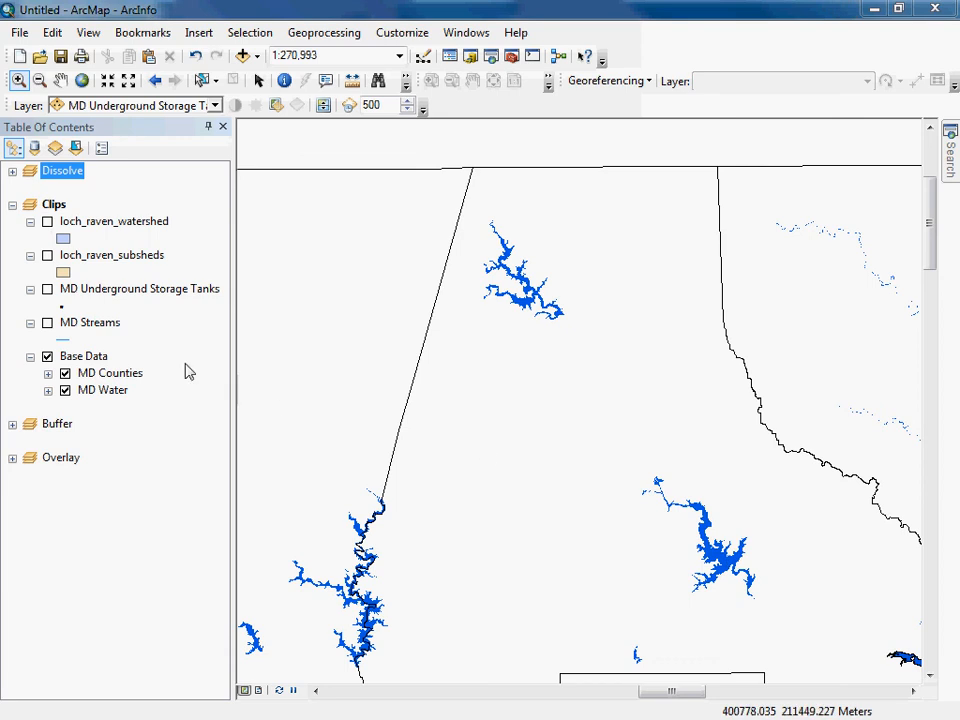
pyautogui.click(47, 289)
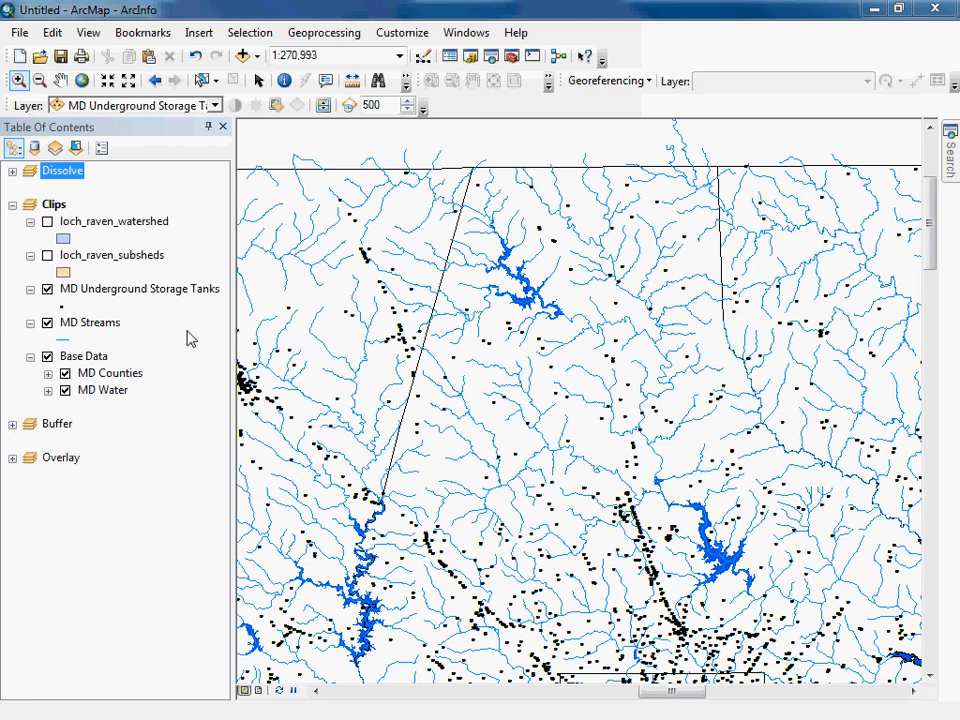
# Compare the Loch Raven layers against the statewide tanks and streams, leaving loch_raven_watershed shown and loch_raven_subsheds hidden.
pyautogui.click(83, 82)
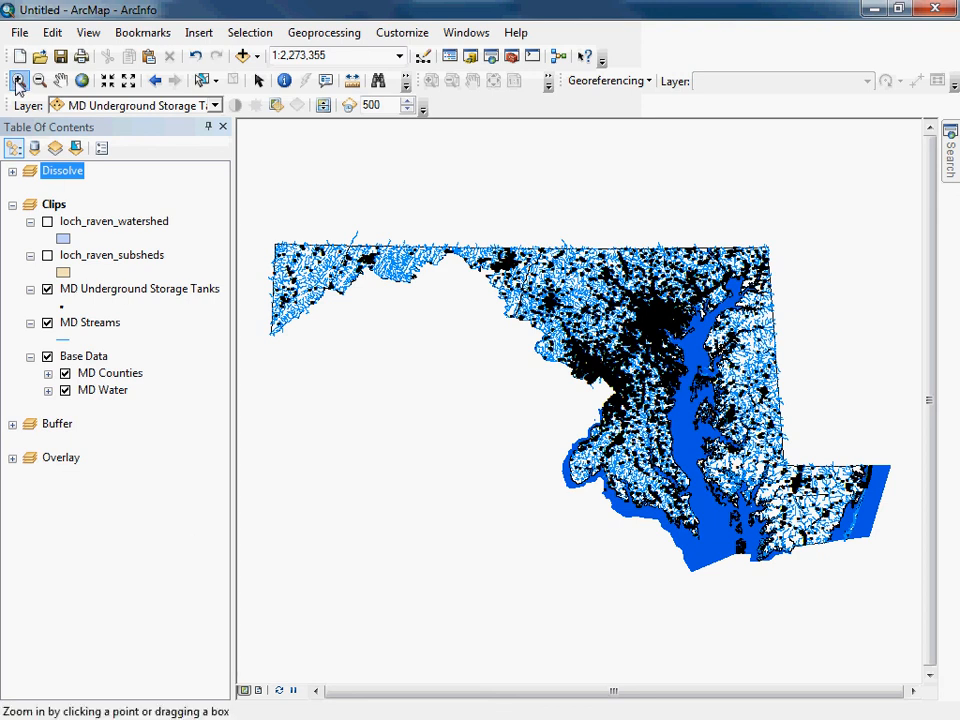
pyautogui.moveTo(606, 232); pyautogui.dragTo(734, 358)
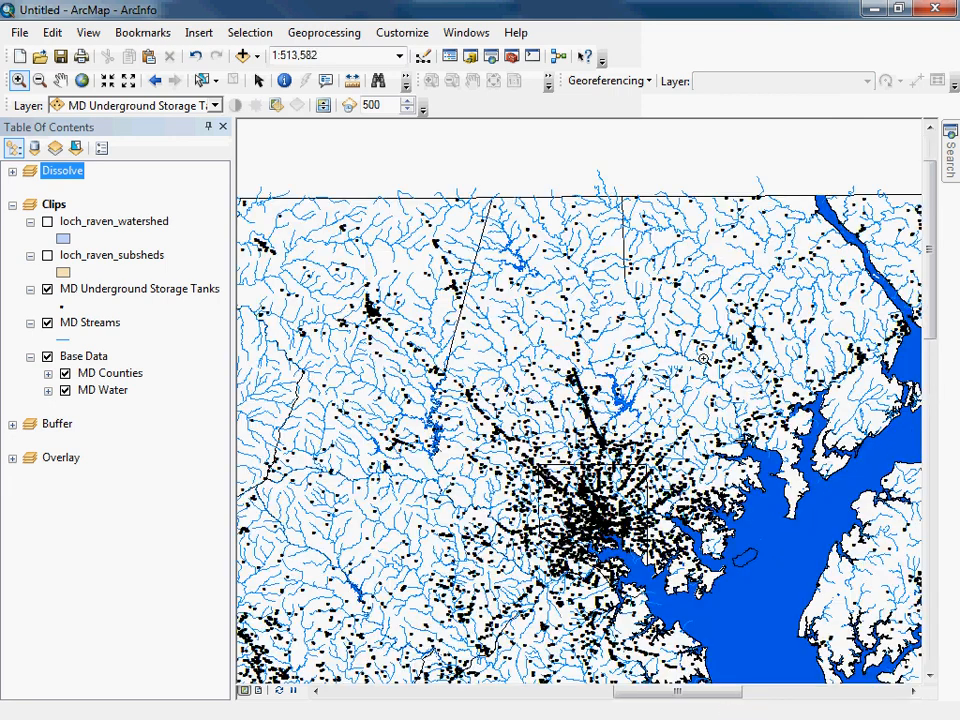
pyautogui.click(47, 221)
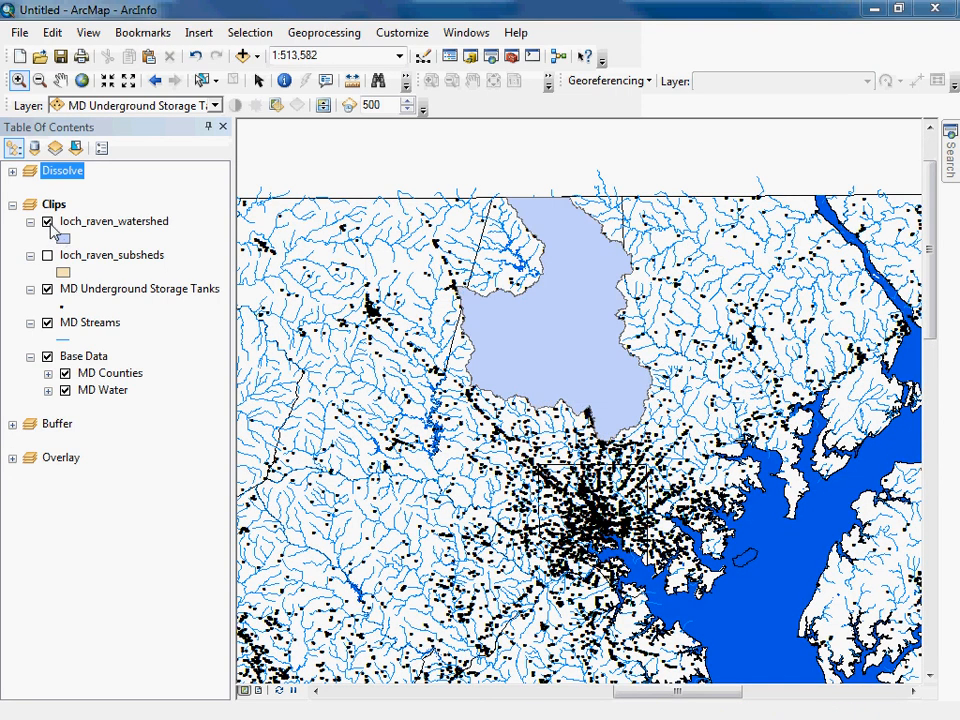
pyautogui.click(47, 255)
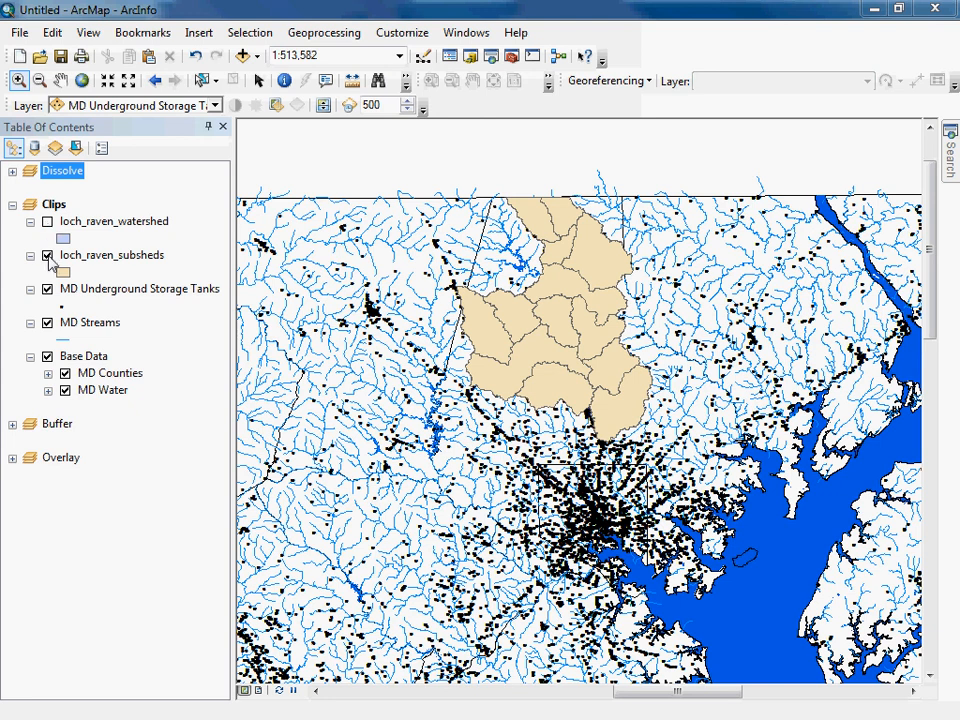
pyautogui.click(47, 256)
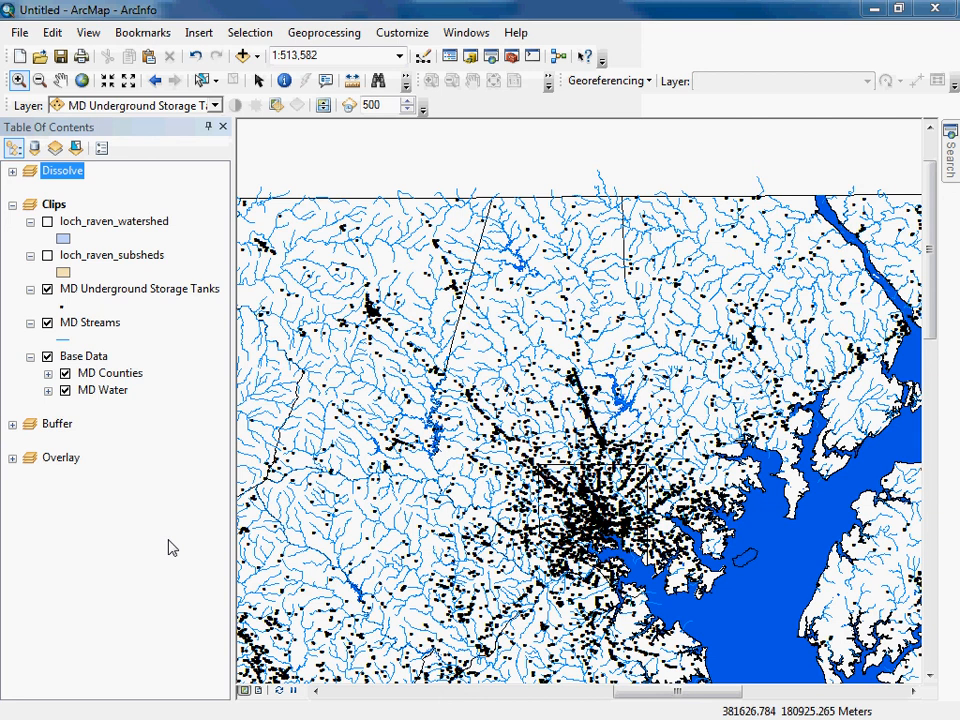
pyautogui.click(47, 221)
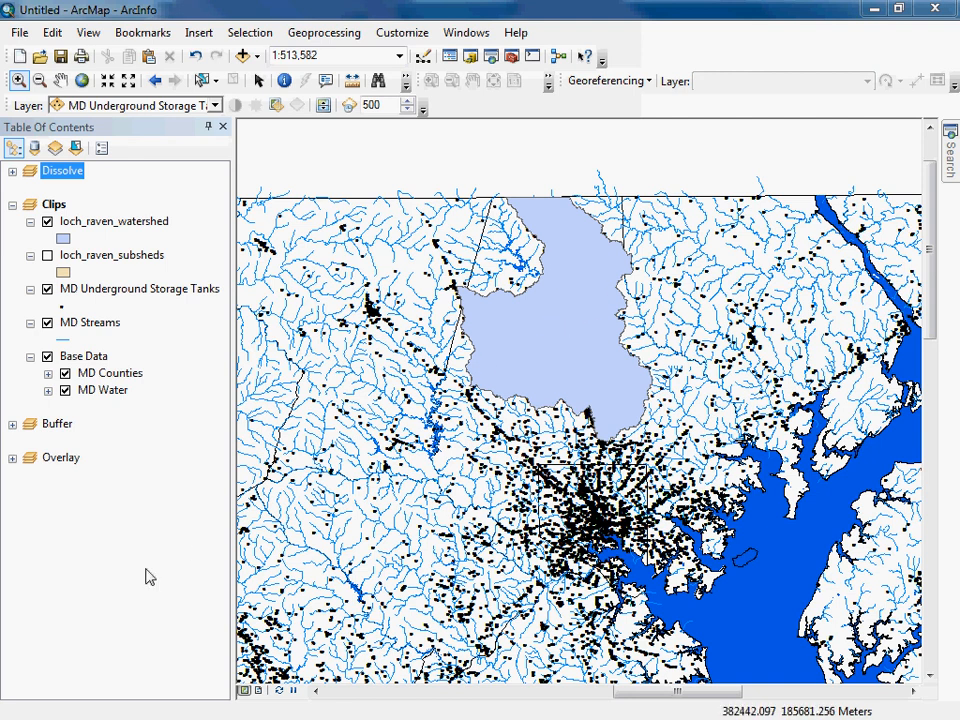
# Locate the Clip tool in the Extract toolset of Analysis Tools in ArcToolbox.
pyautogui.click(511, 56)
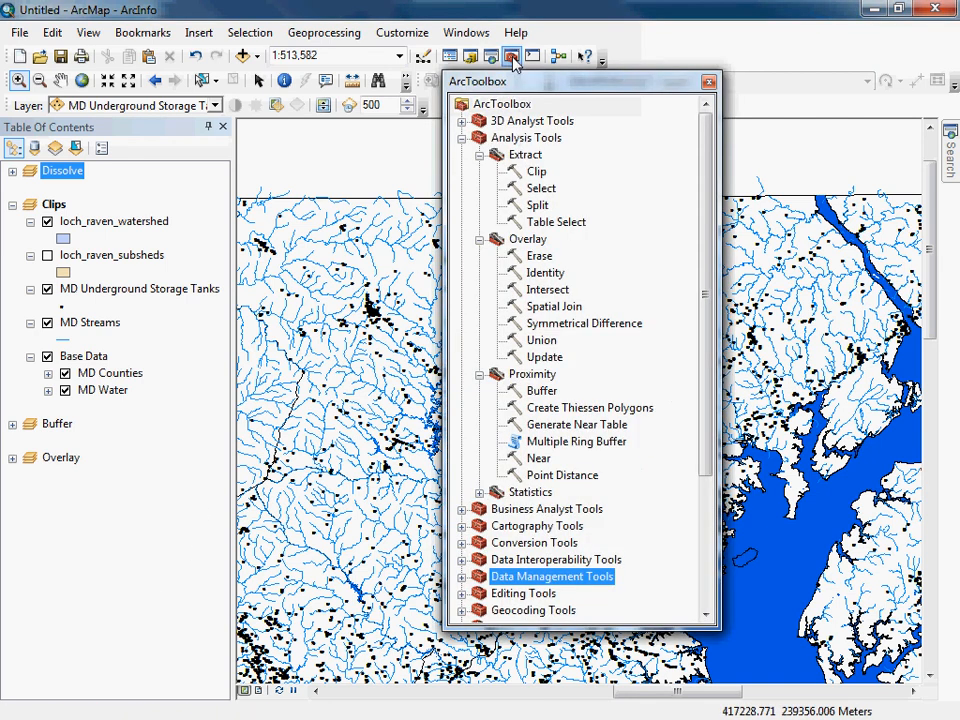
pyautogui.click(527, 155)
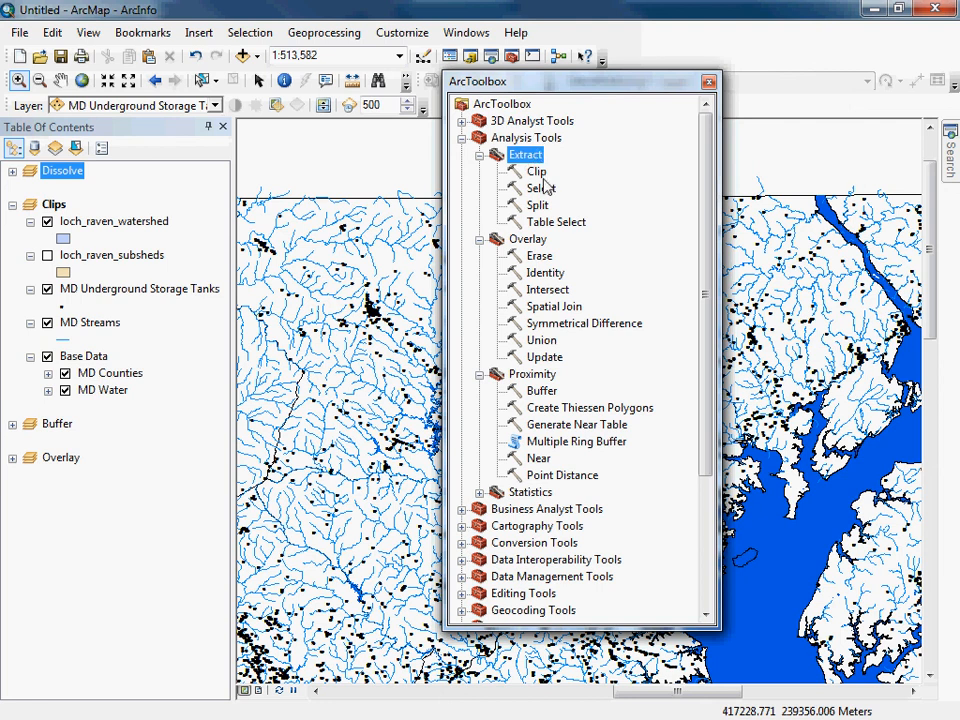
pyautogui.click(537, 172)
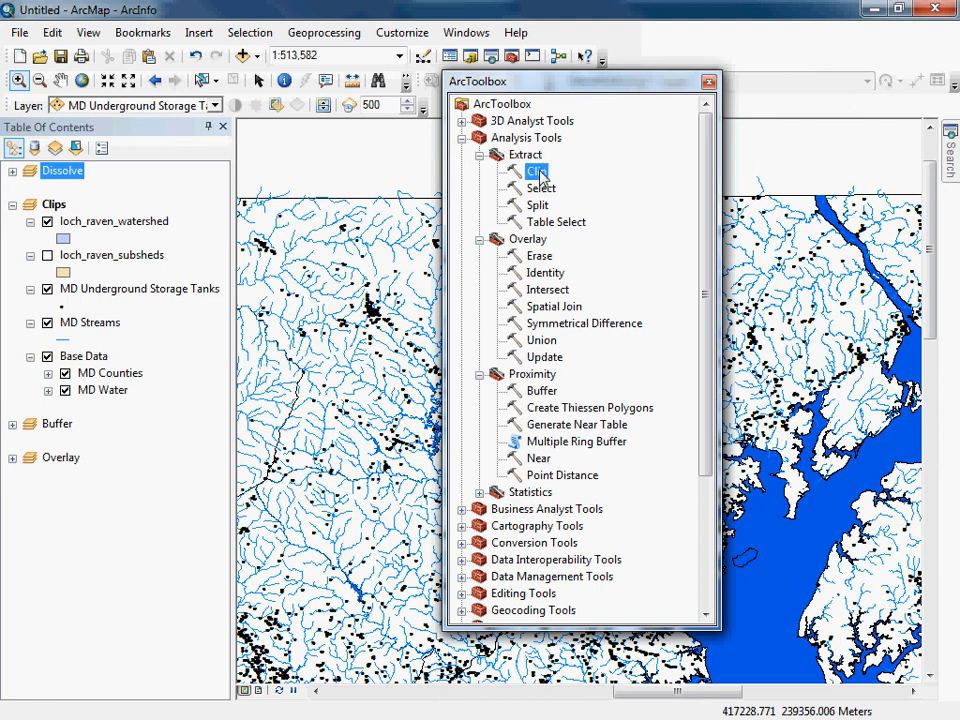
# Close ArcToolbox and set up the Clip tool with MD Streams as input features and loch_raven_watershed as clip features.
pyautogui.click(708, 84)
pyautogui.click(313, 36)
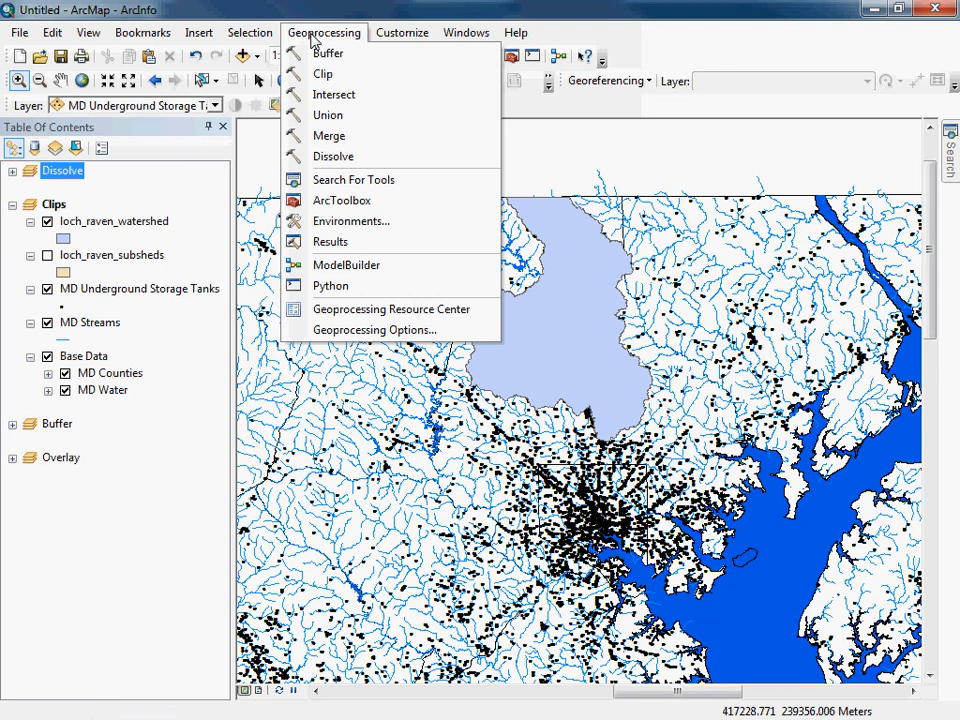
pyautogui.click(323, 74)
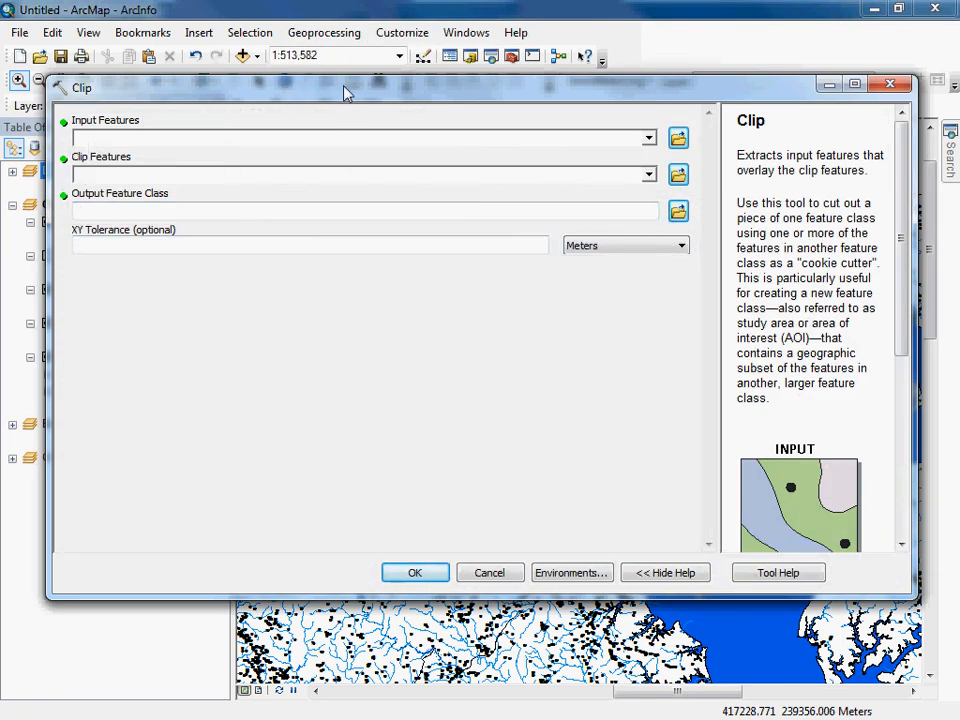
pyautogui.click(649, 139)
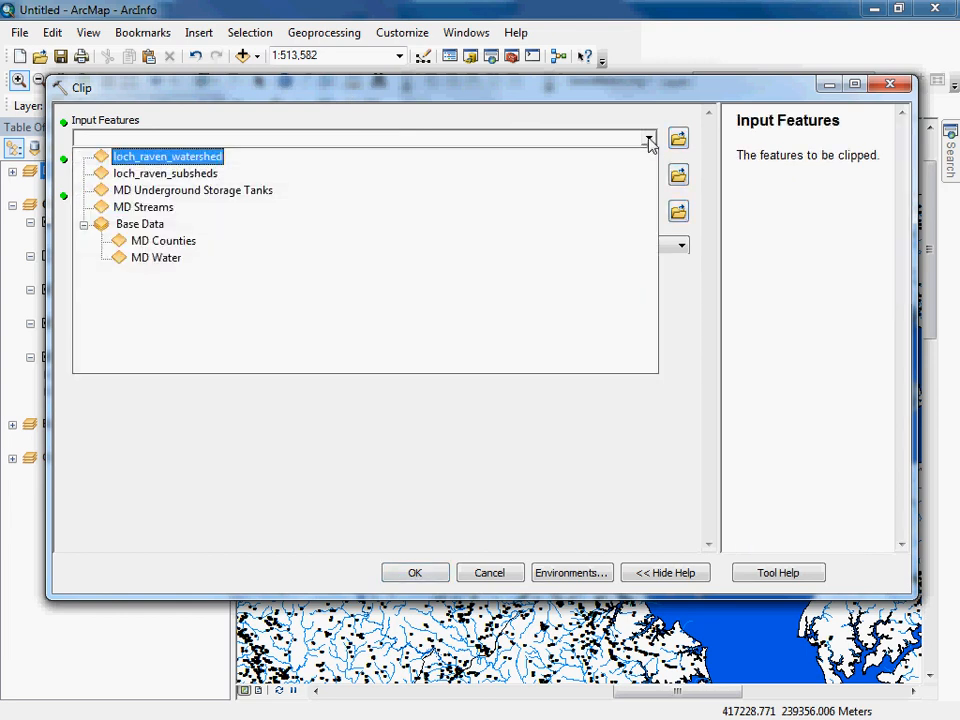
pyautogui.click(140, 207)
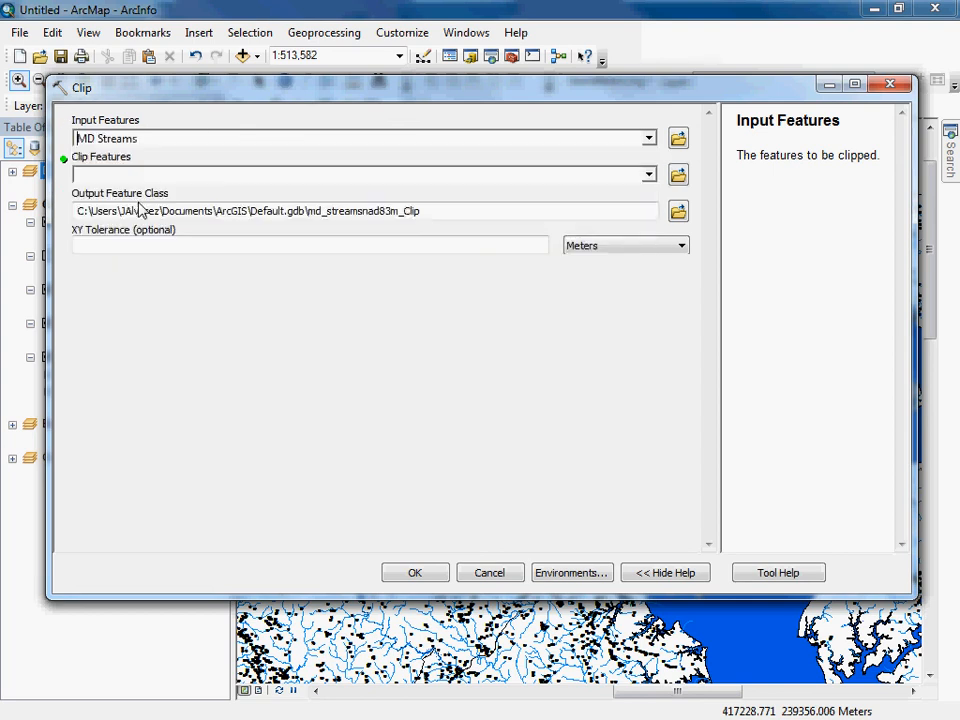
pyautogui.click(649, 175)
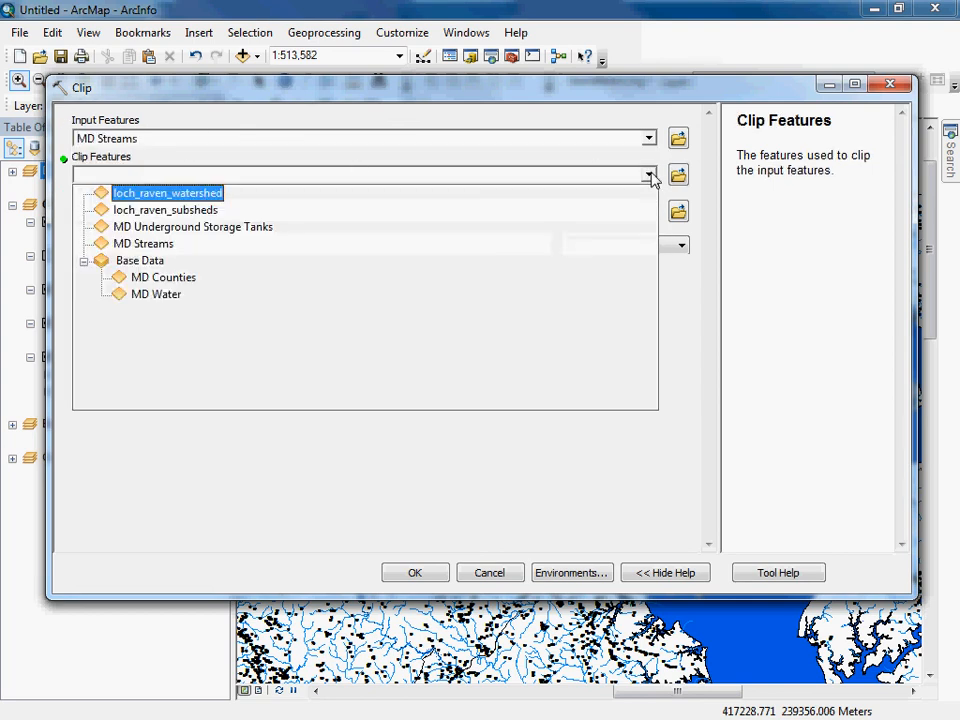
pyautogui.click(173, 197)
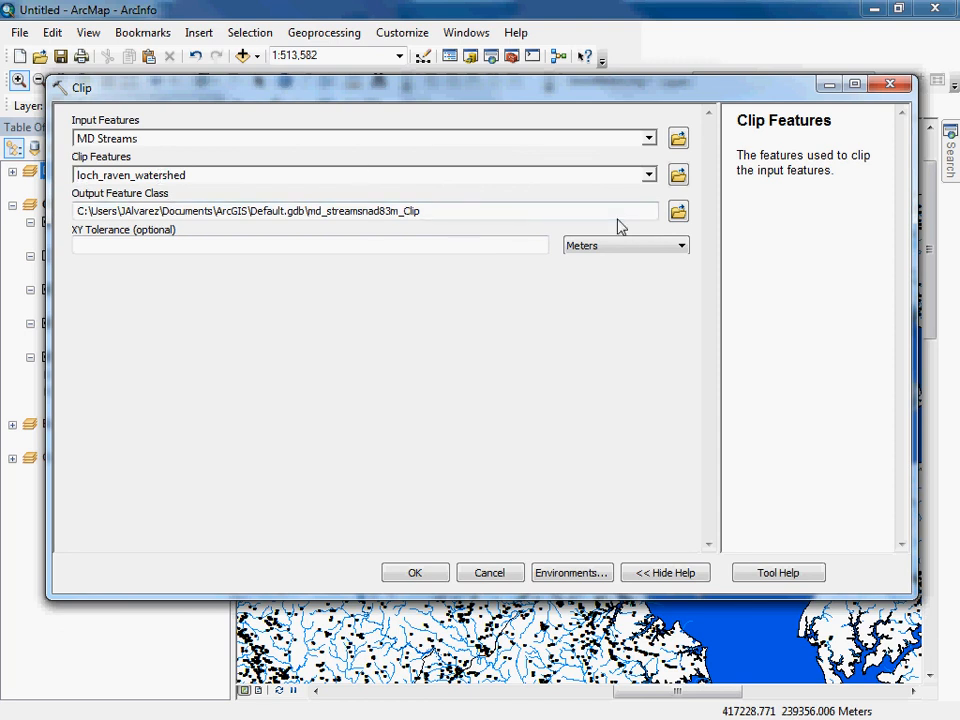
# Name the clip output loch_raven_streams.shp in the output folder and run the clip.
pyautogui.click(679, 213)
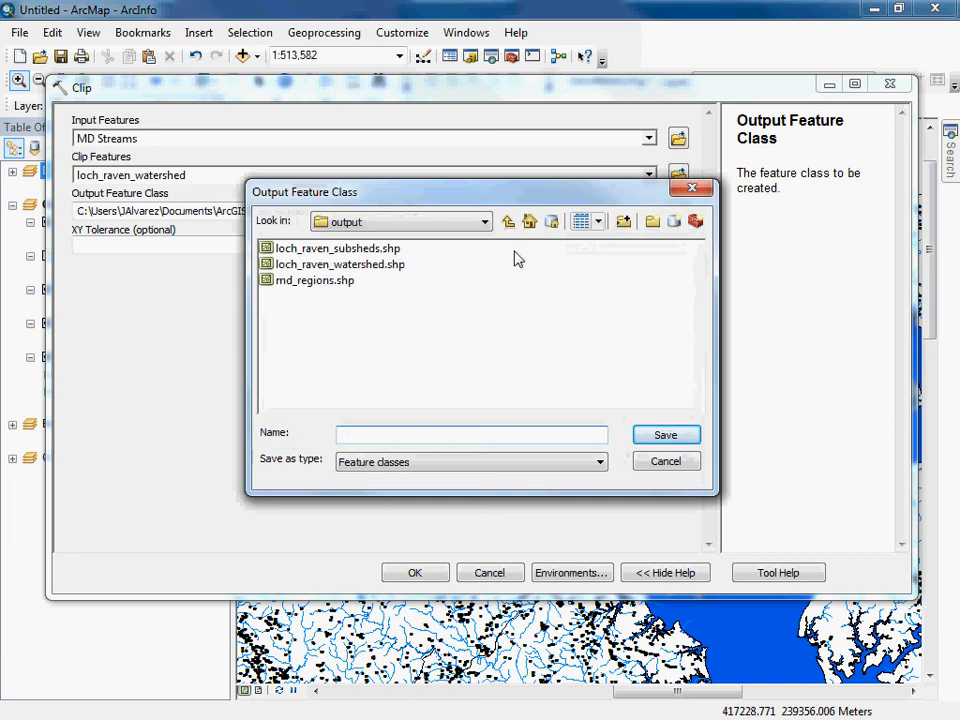
pyautogui.click(330, 264)
pyautogui.click(443, 435)
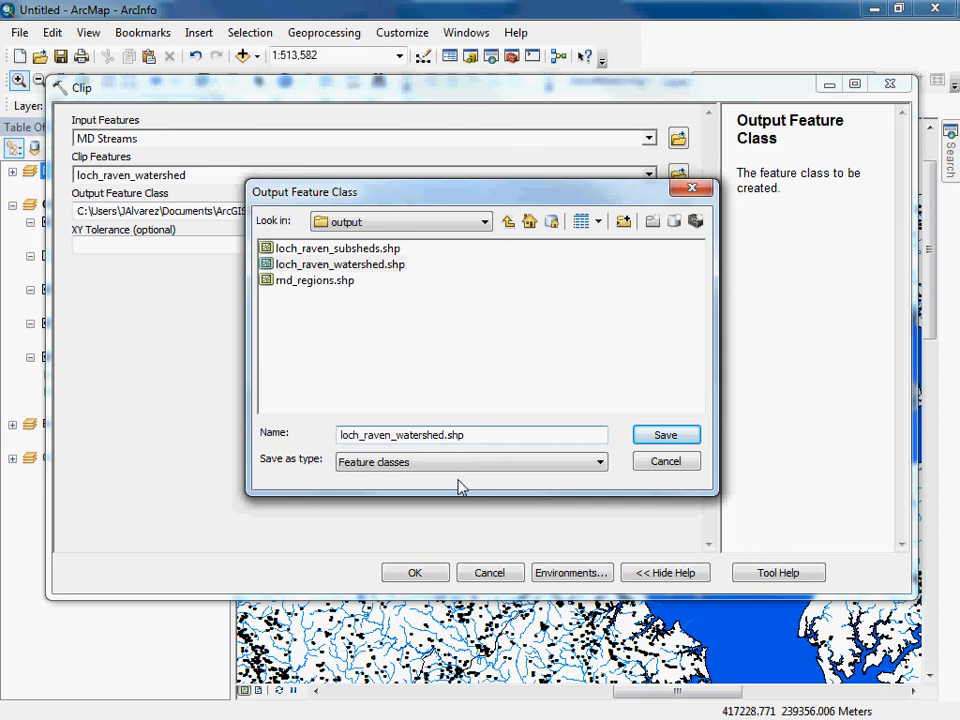
pyautogui.press('BackSpace')
pyautogui.press('BackSpace')
pyautogui.press('BackSpace')
pyautogui.press('BackSpace')
pyautogui.press('BackSpace')
pyautogui.press('BackSpace')
pyautogui.press('BackSpace')
pyautogui.write('strea')
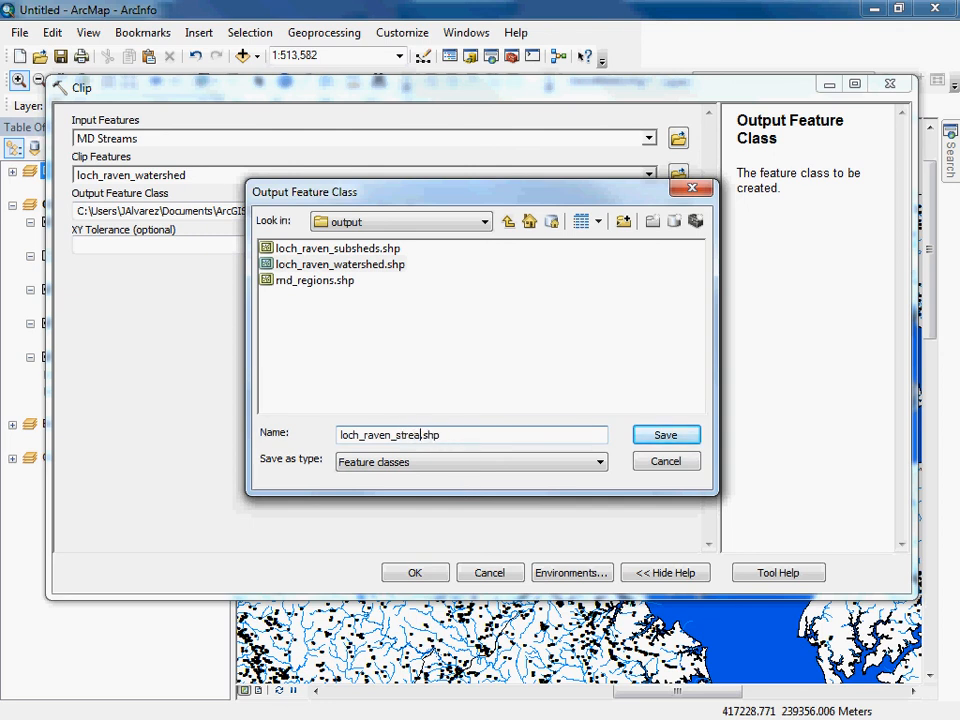
pyautogui.write('ms')
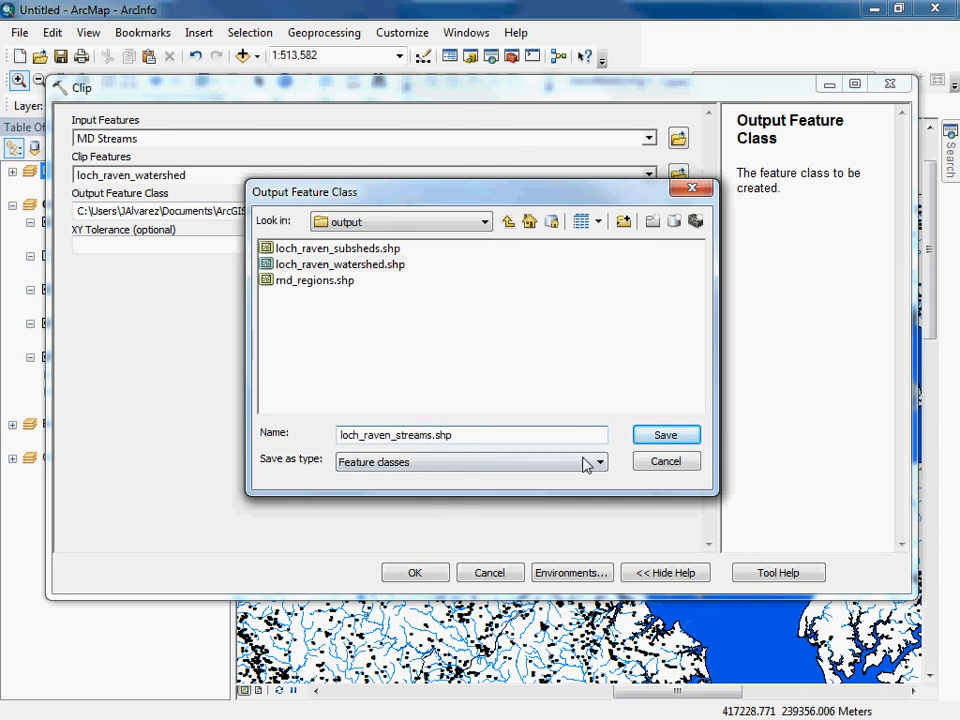
pyautogui.click(645, 436)
pyautogui.click(414, 573)
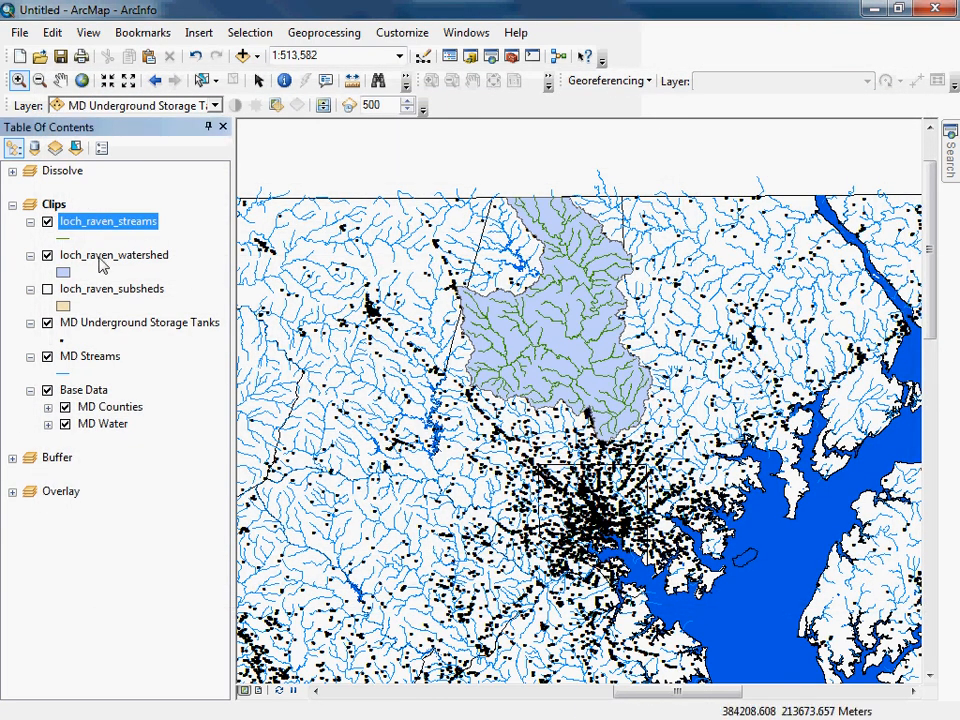
# Hide MD Streams and MD Underground Storage Tanks, and zoom to the Loch Raven watershed.
pyautogui.click(47, 357)
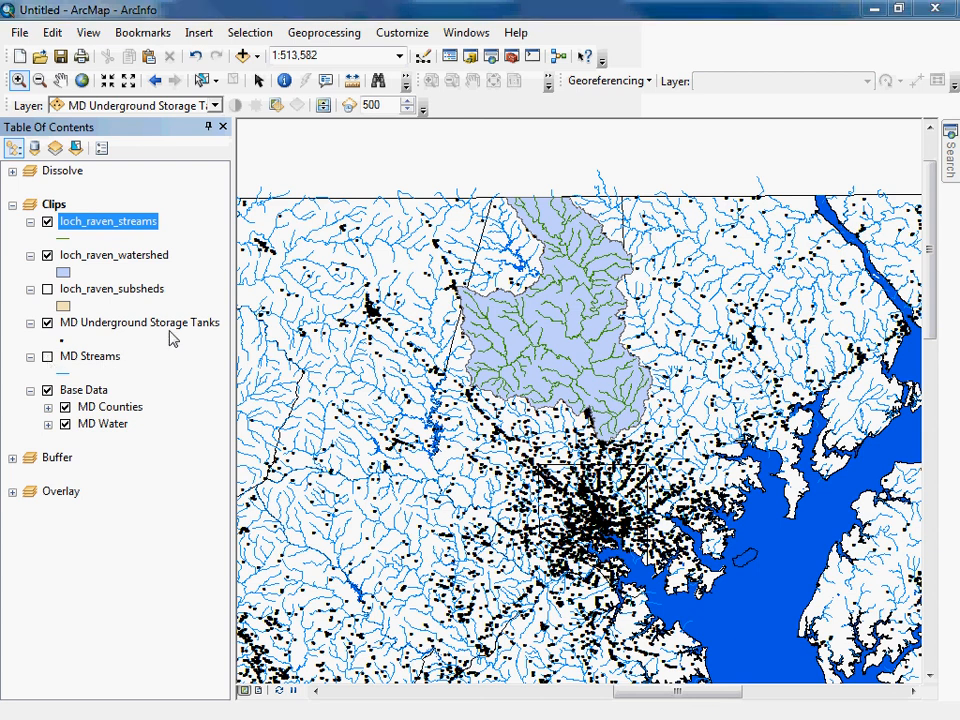
pyautogui.click(47, 323)
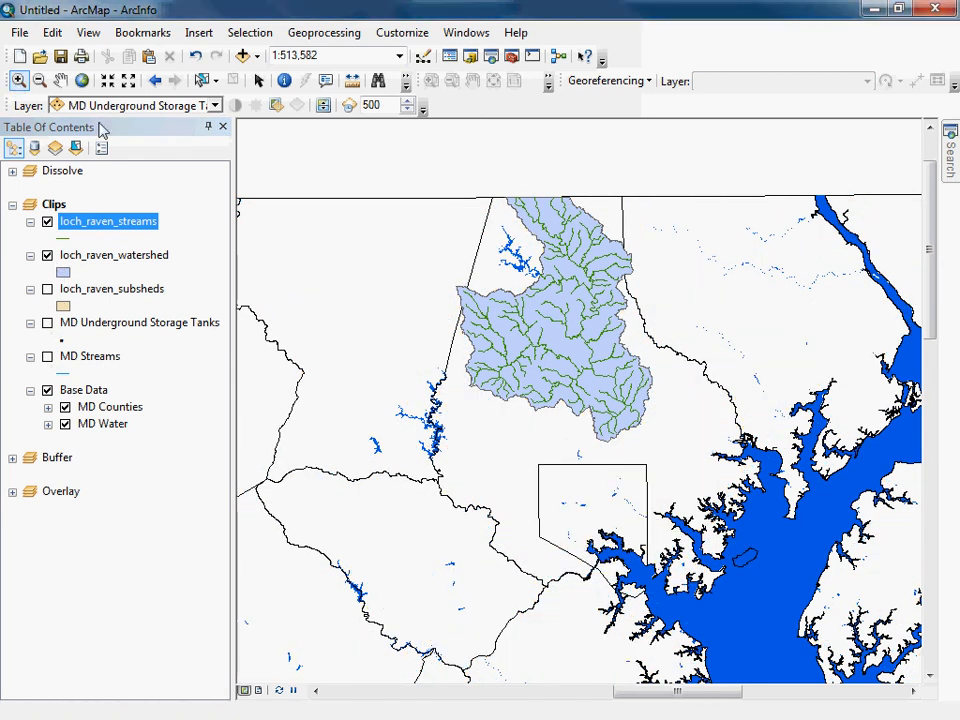
pyautogui.moveTo(416, 171); pyautogui.dragTo(677, 455)
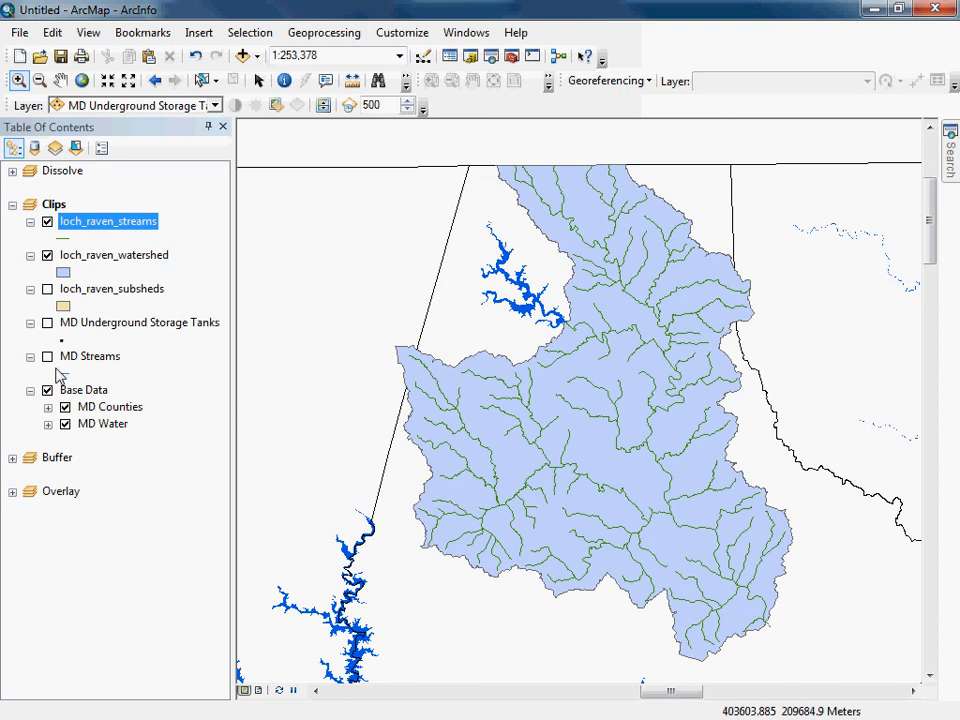
# Show MD Underground Storage Tanks again and give loch_raven_watershed the Hollow symbol with an outline width of 2.
pyautogui.click(321, 33)
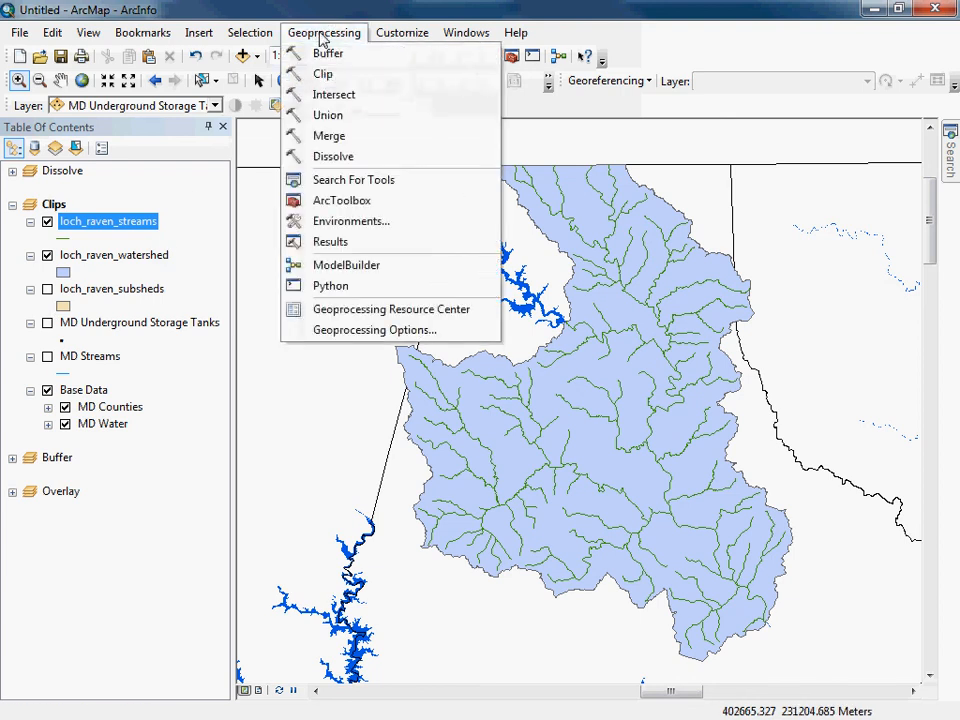
pyautogui.click(100, 213)
pyautogui.click(47, 322)
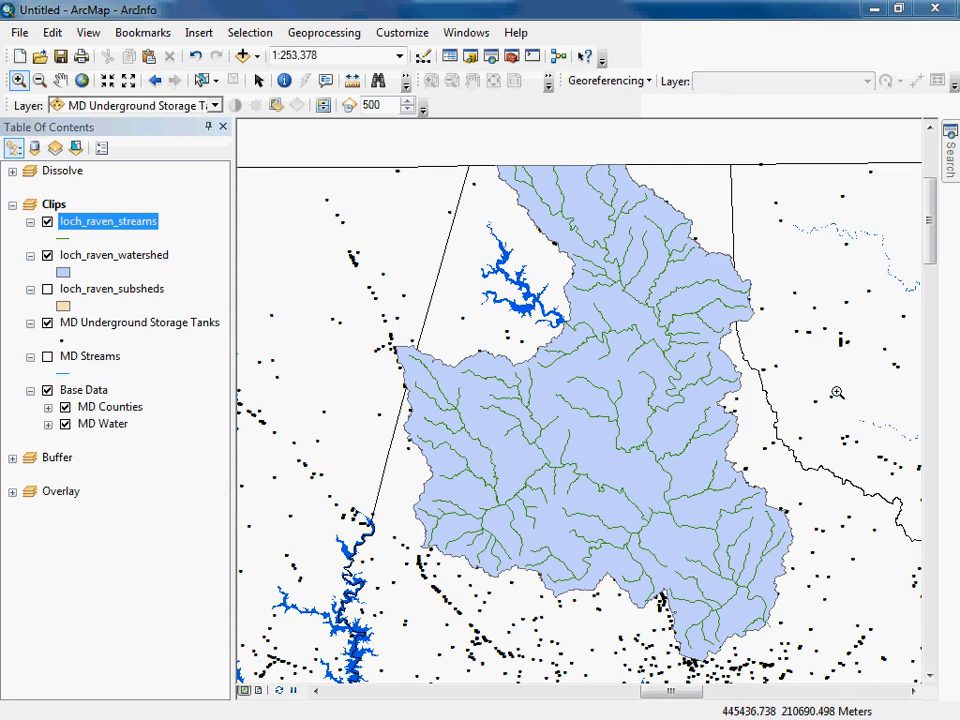
pyautogui.click(63, 272)
pyautogui.click(257, 332)
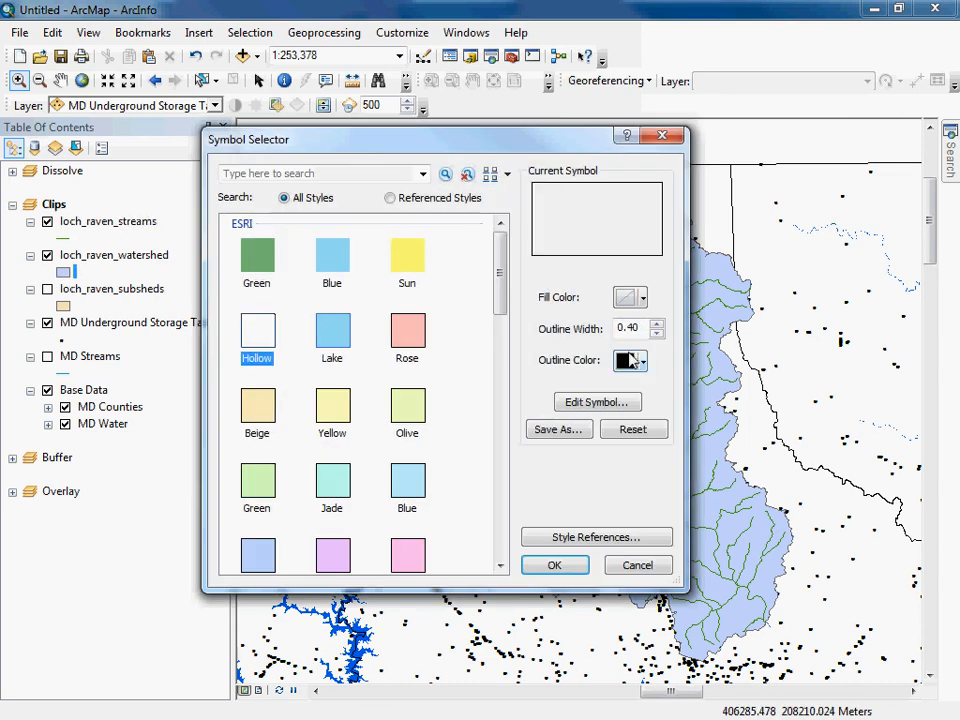
pyautogui.click(656, 324)
pyautogui.click(656, 324)
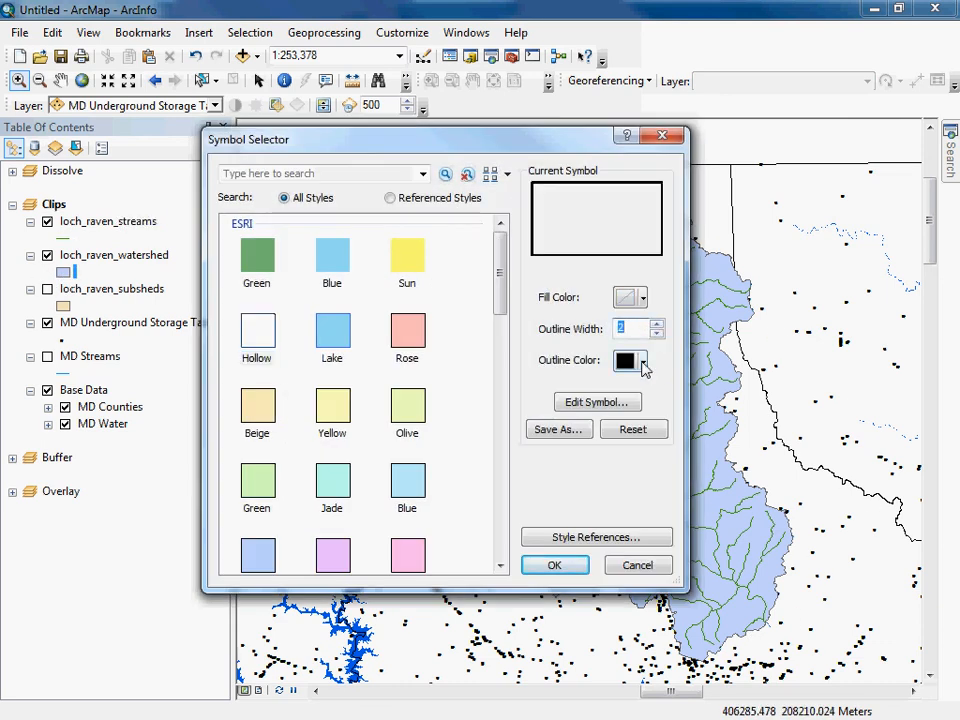
pyautogui.click(555, 566)
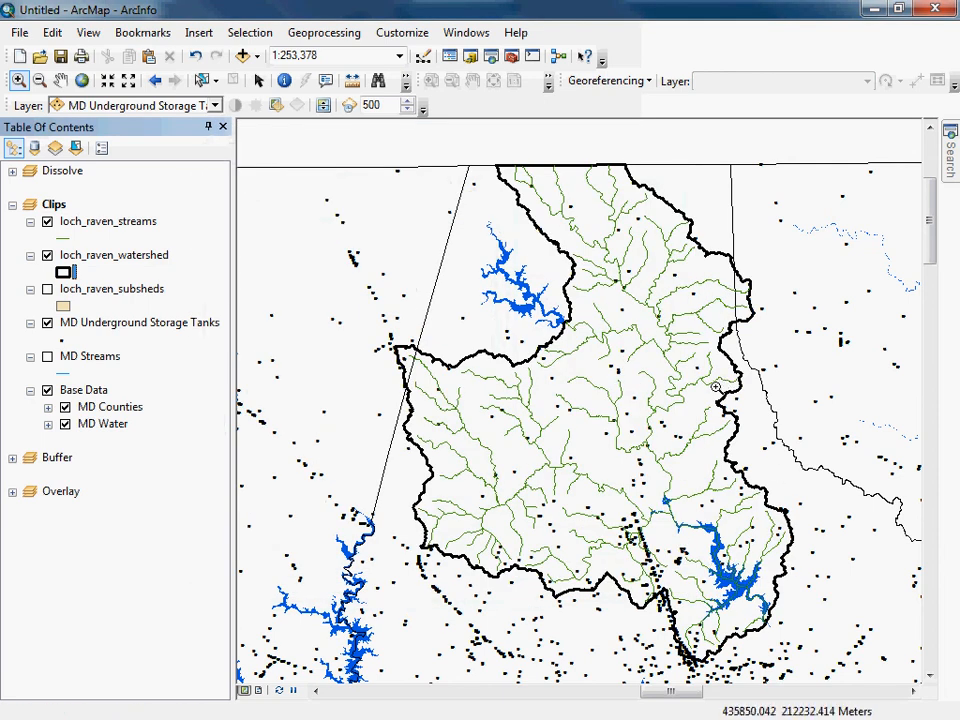
# Symbolize the loch_raven_streams layer with the River line symbol.
pyautogui.click(66, 238)
pyautogui.click(285, 495)
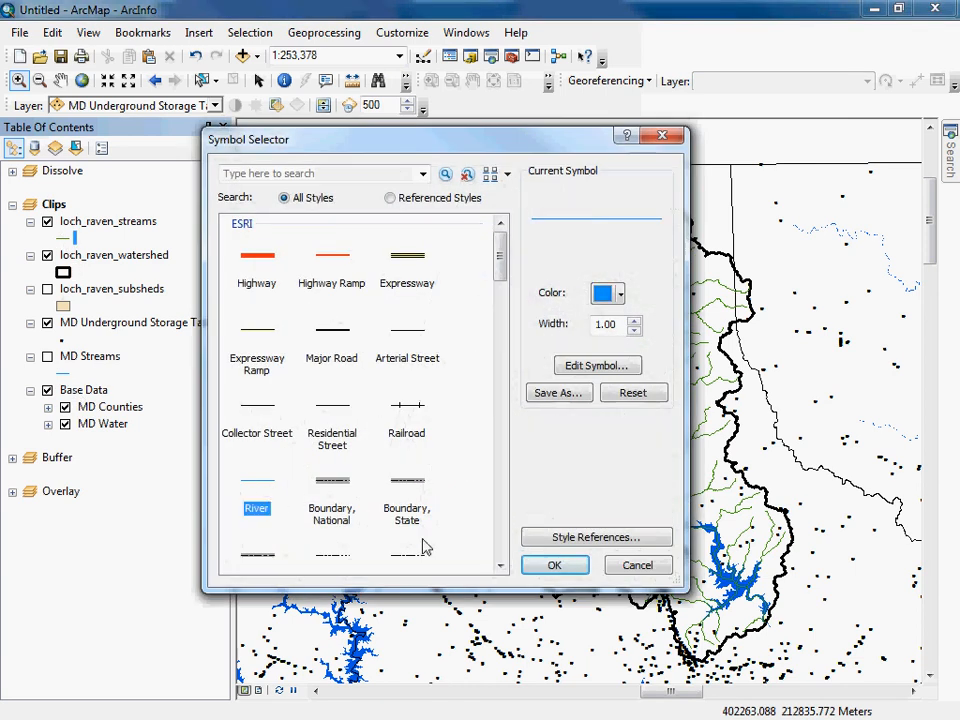
pyautogui.click(556, 566)
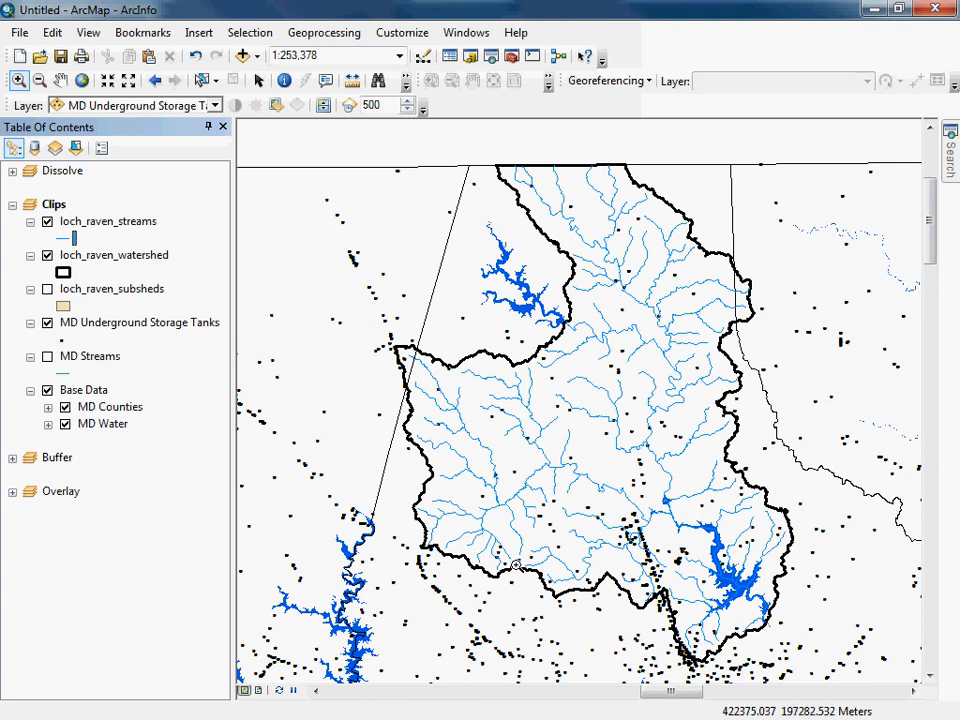
# Set up another Clip with MD Underground Storage Tanks as input features and loch_raven_watershed as clip features.
pyautogui.click(258, 36)
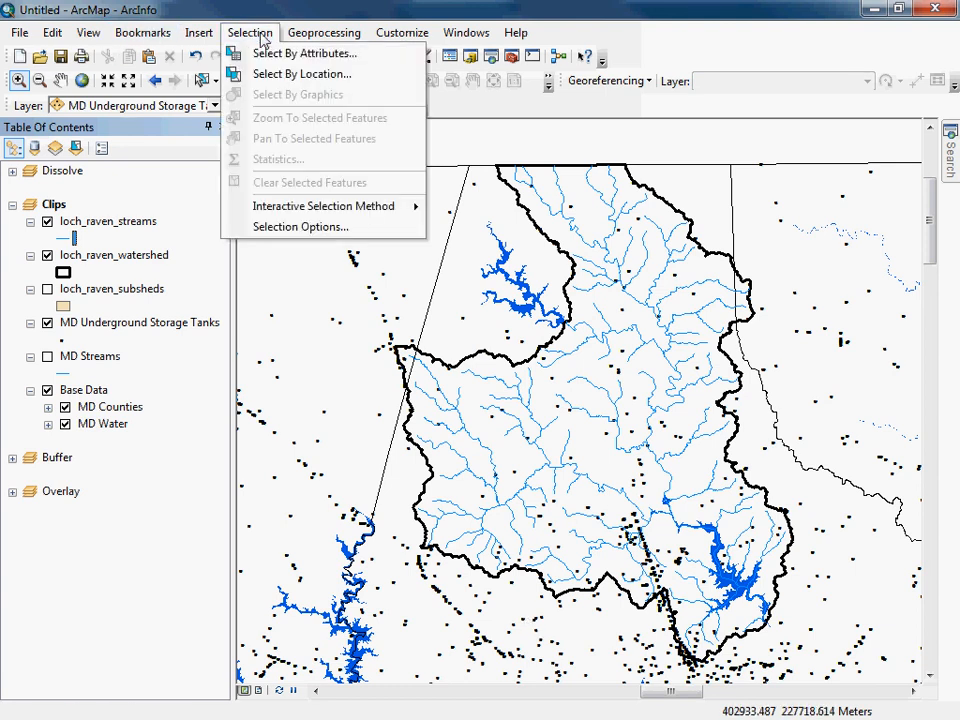
pyautogui.moveTo(300, 28)
pyautogui.click(315, 74)
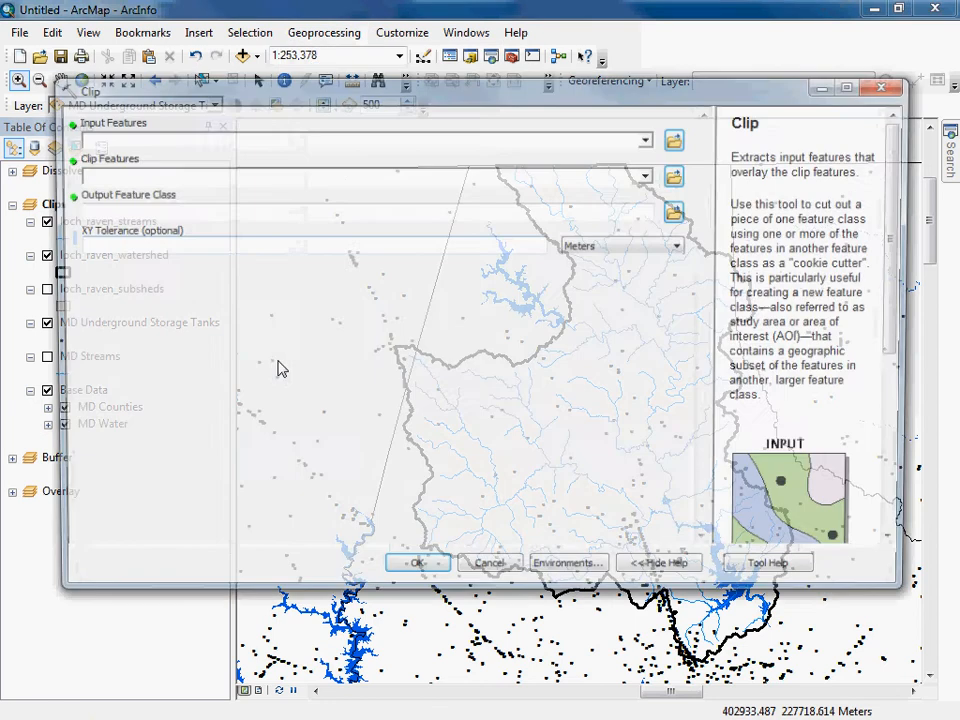
pyautogui.click(648, 140)
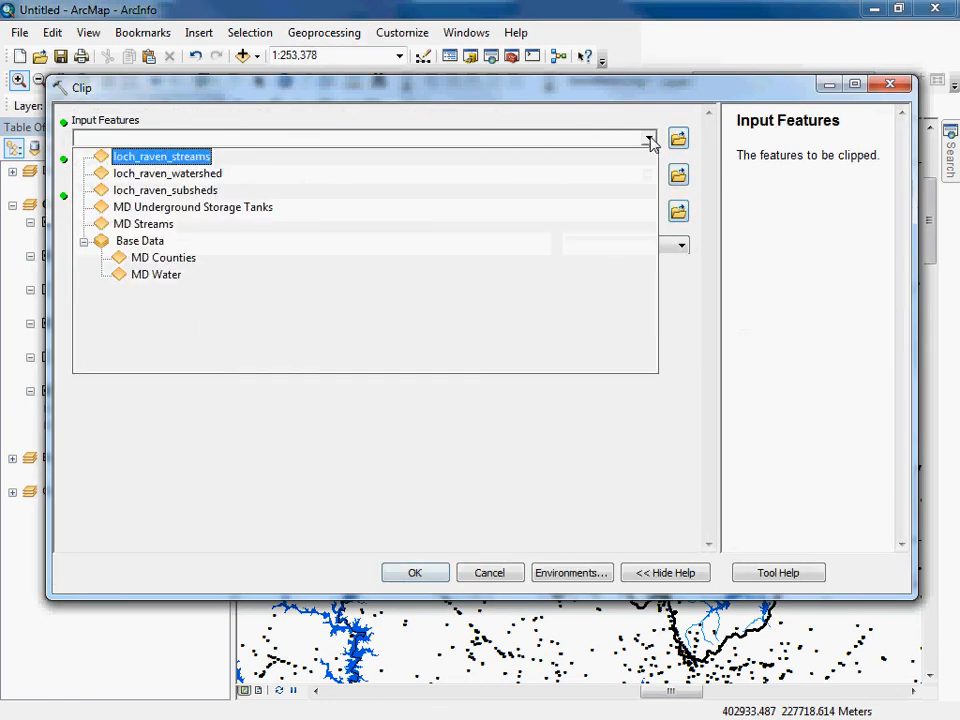
pyautogui.click(161, 208)
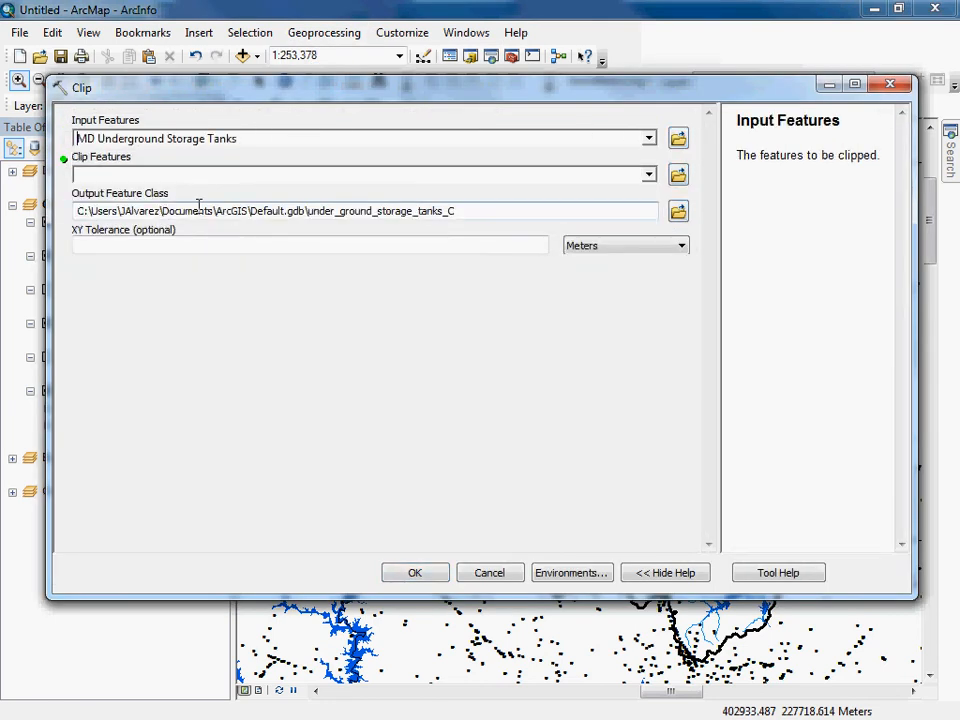
pyautogui.click(648, 175)
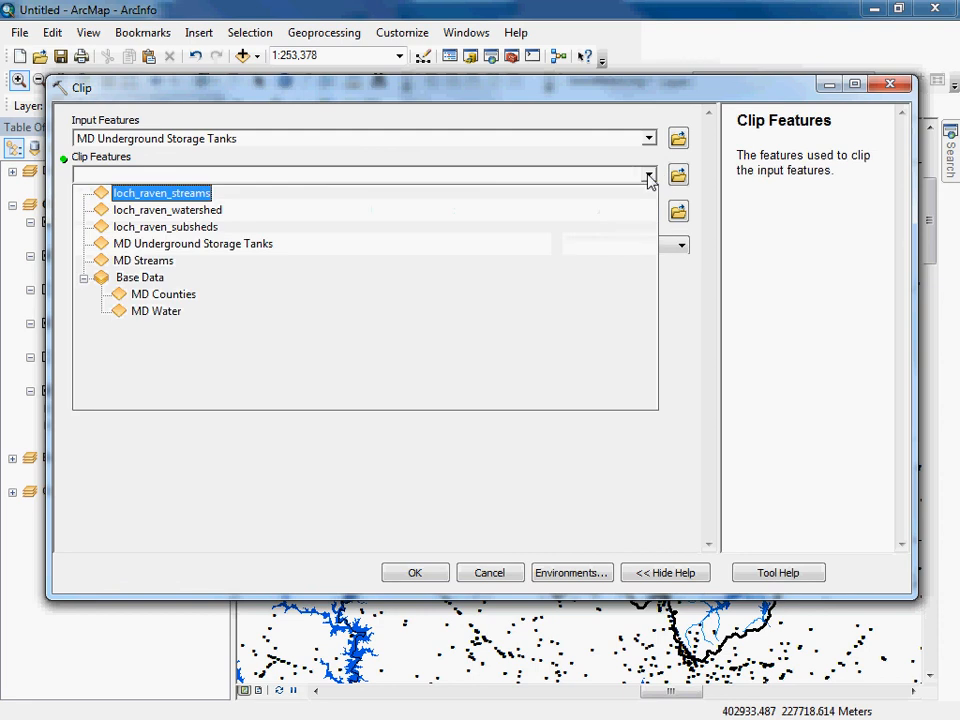
pyautogui.click(200, 218)
# Name the storage tank clip output loch_raven_ust.shp in the output folder and run the clip.
pyautogui.click(678, 211)
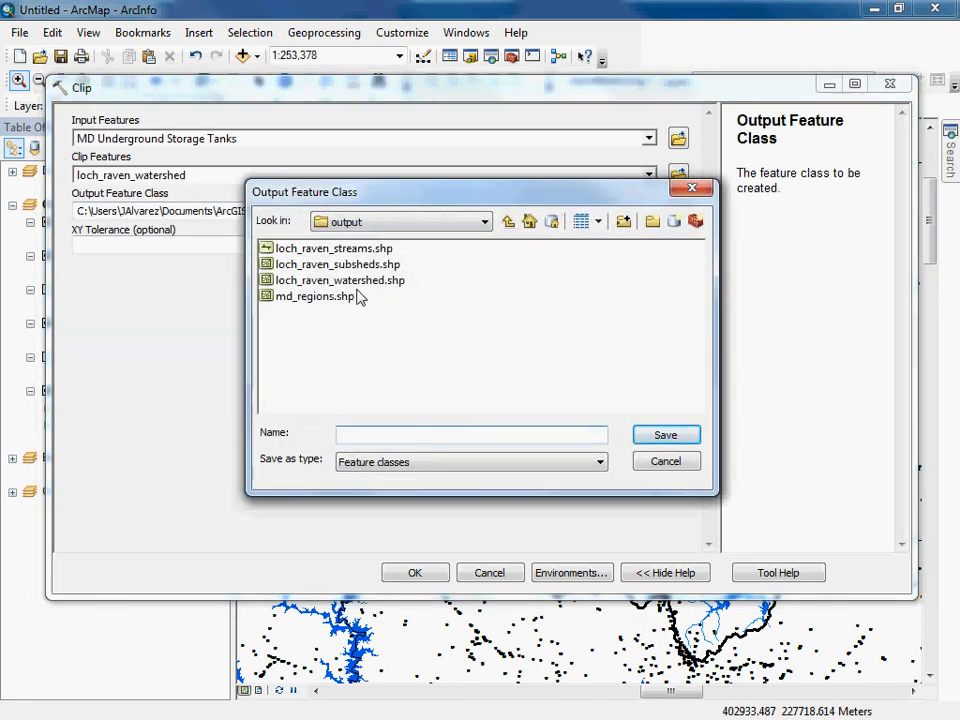
pyautogui.click(362, 282)
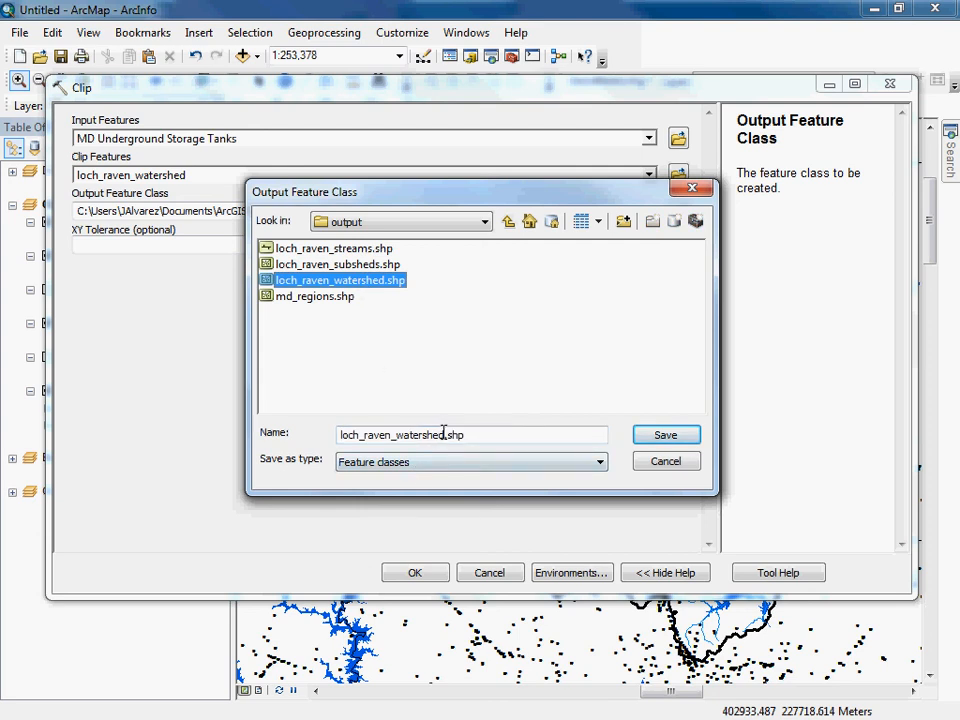
pyautogui.click(444, 435)
pyautogui.press('BackSpace')
pyautogui.press('BackSpace')
pyautogui.press('BackSpace')
pyautogui.press('BackSpace')
pyautogui.press('BackSpace')
pyautogui.press('BackSpace')
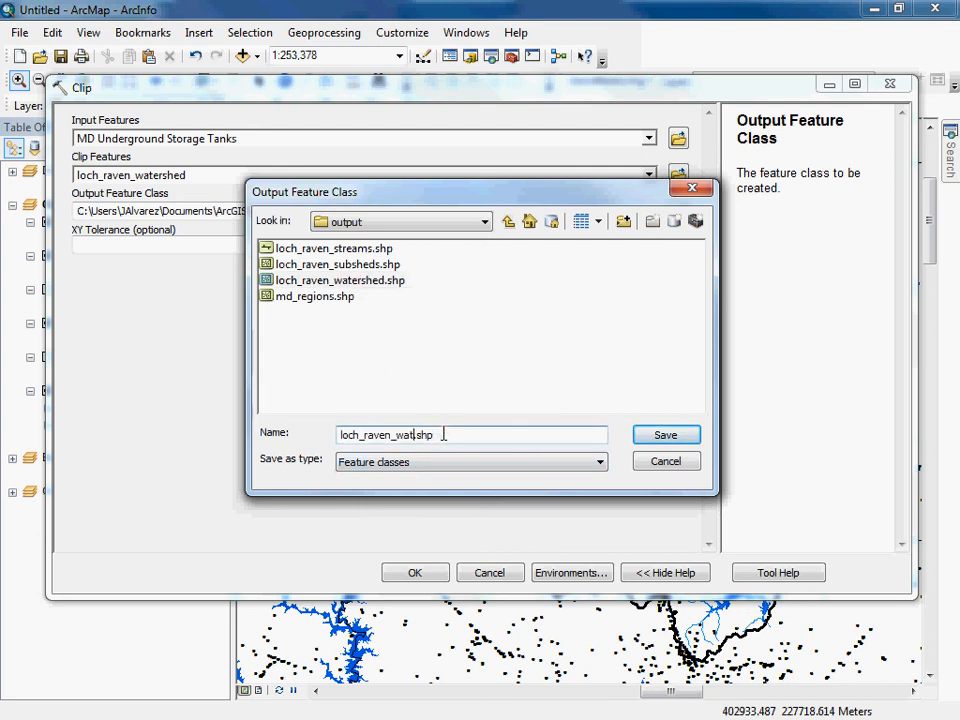
pyautogui.write('ust')
pyautogui.click(479, 434)
pyautogui.click(684, 435)
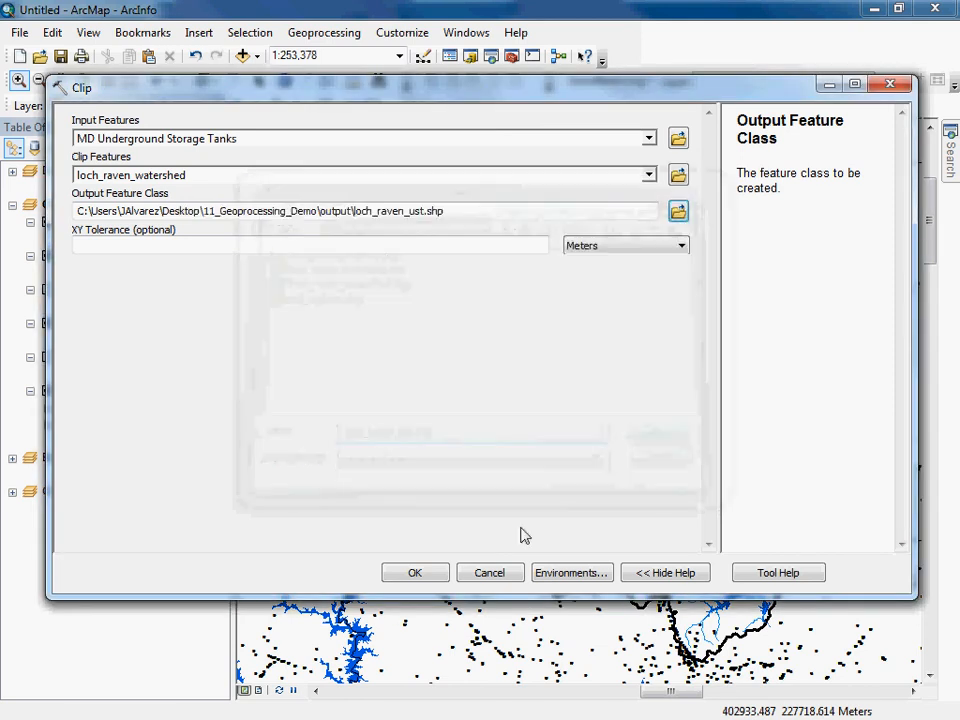
pyautogui.click(416, 573)
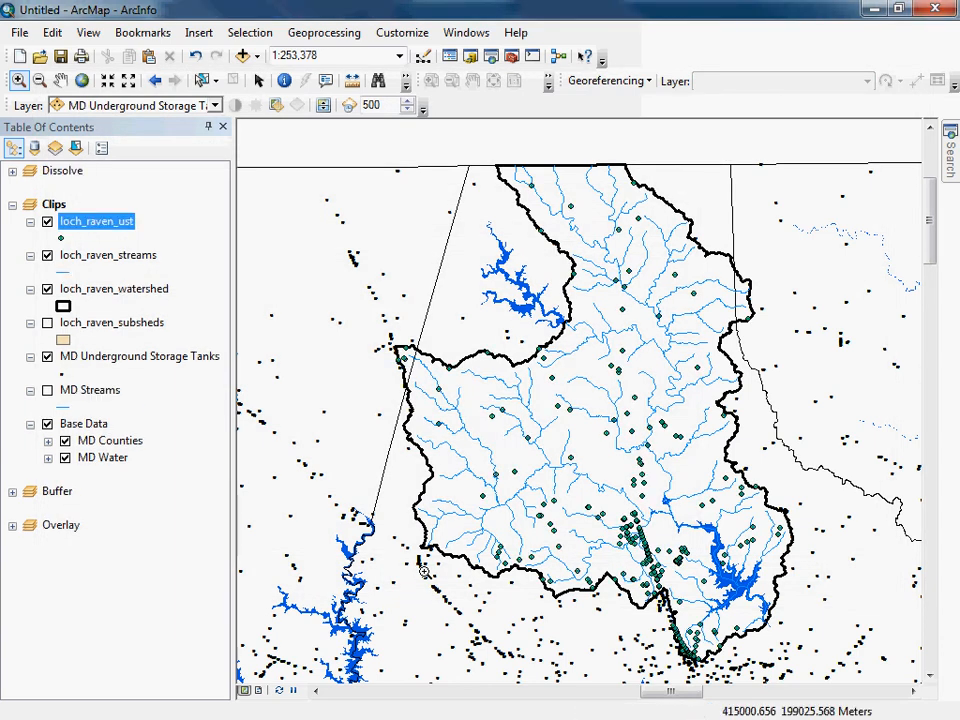
# Hide MD Underground Storage Tanks and Base Data, and zoom to the loch_raven_watershed layer.
pyautogui.click(47, 358)
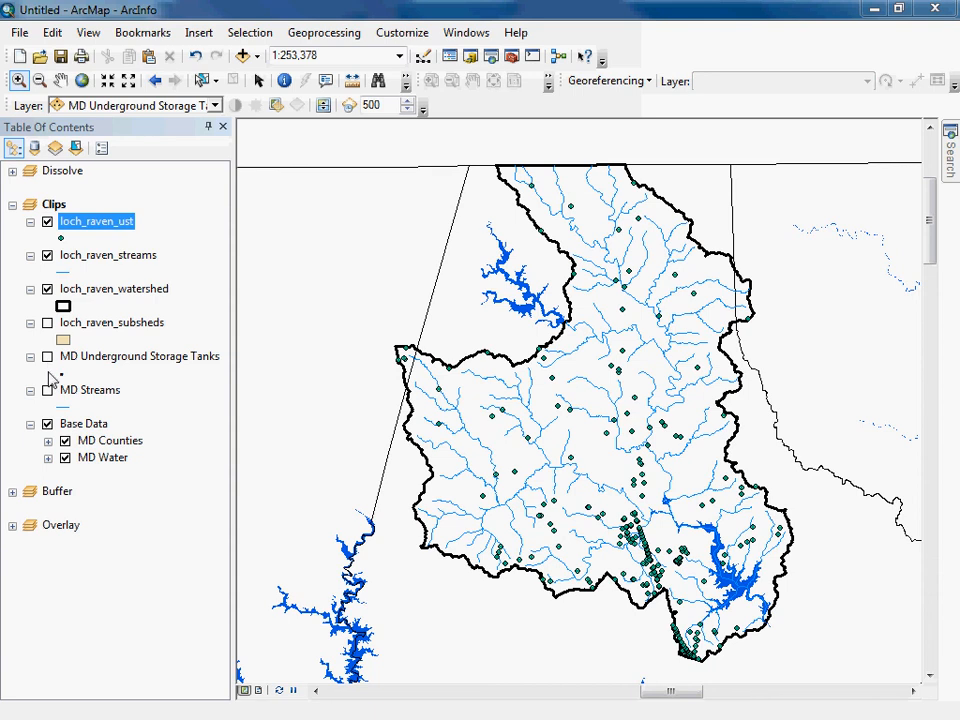
pyautogui.click(47, 424)
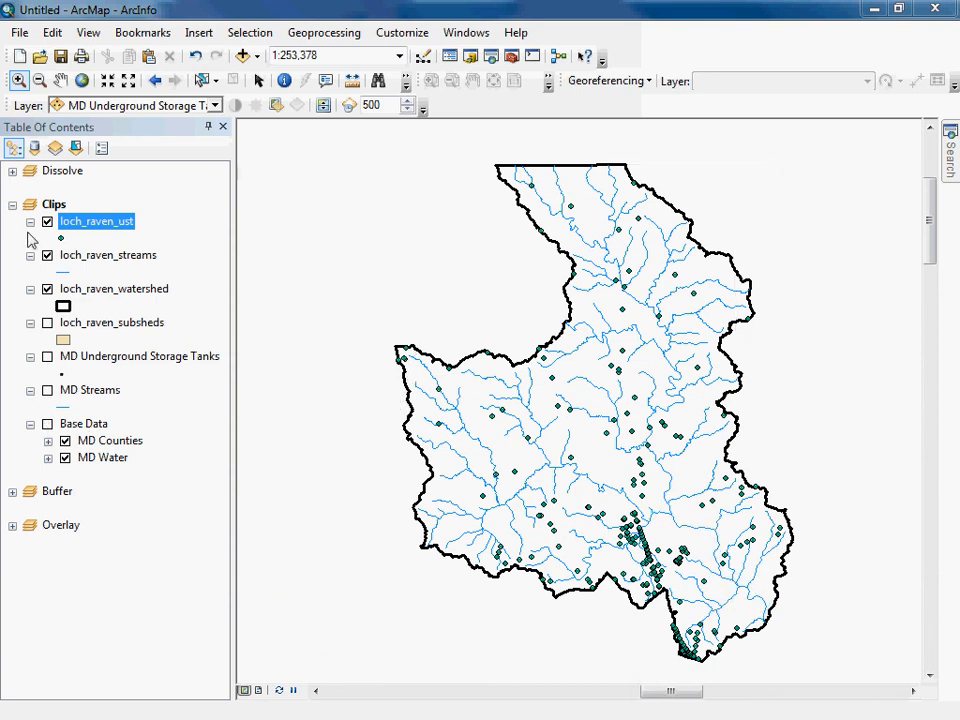
pyautogui.click(92, 290)
pyautogui.rightClick(92, 290)
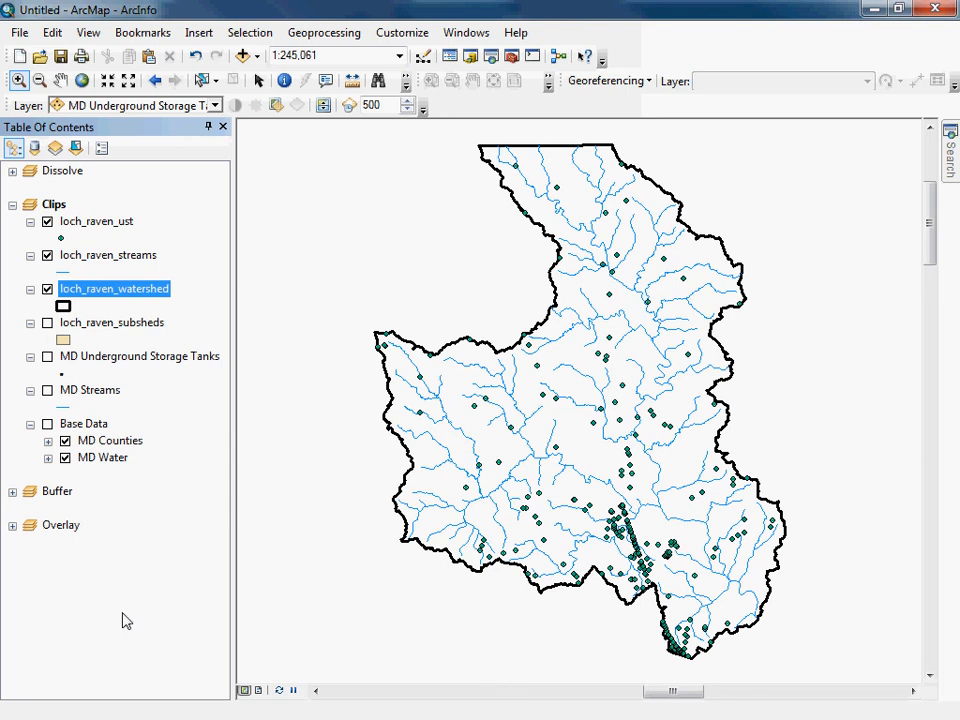
# Select the Buffer data frame.
pyautogui.click(58, 492)
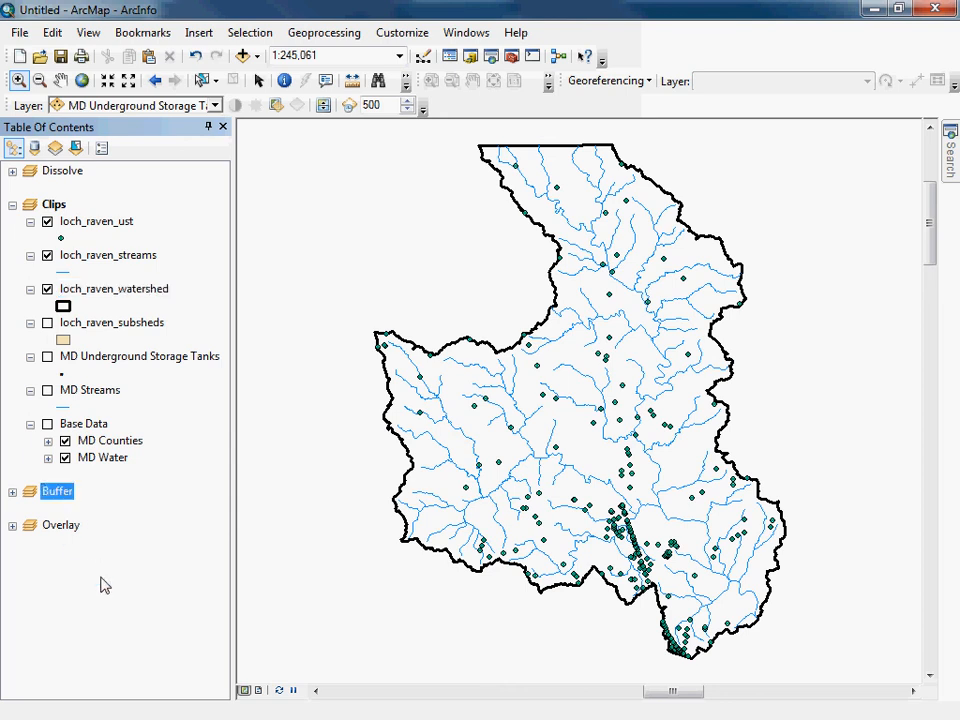